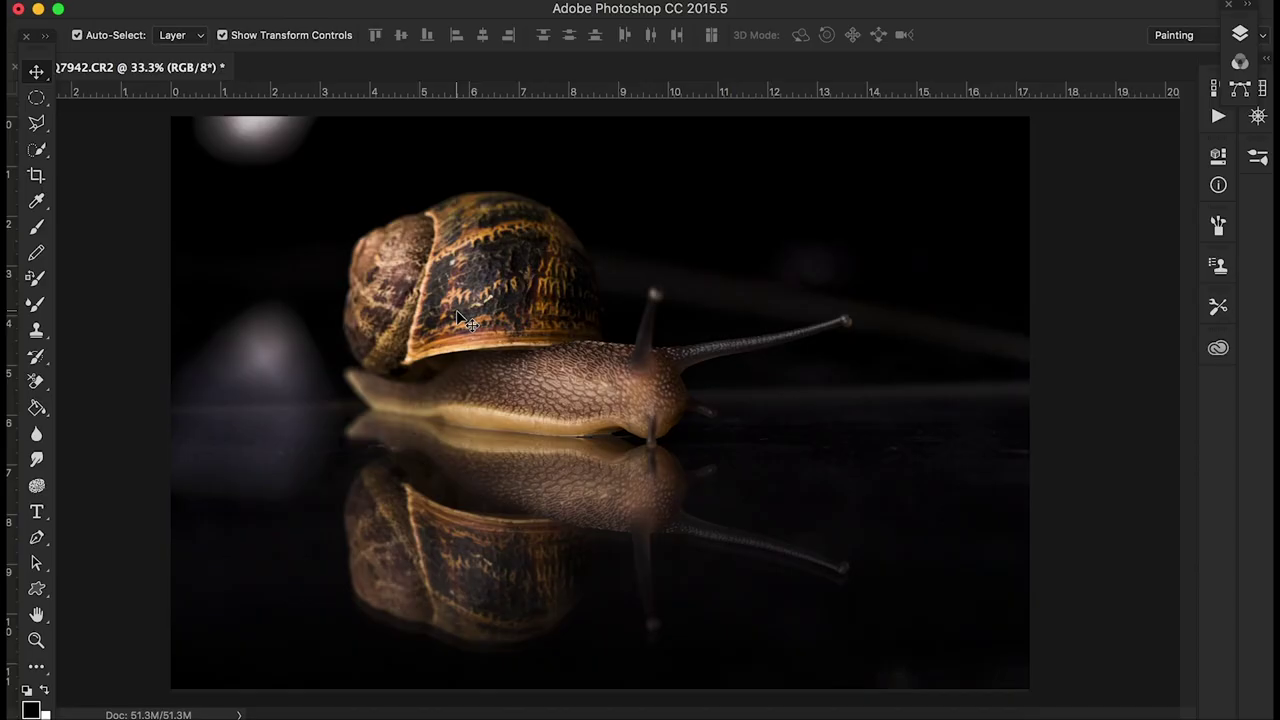
Step: Duplicate the snail photo onto Layer 1 and check the Quick Selection brush size
key("super+j")
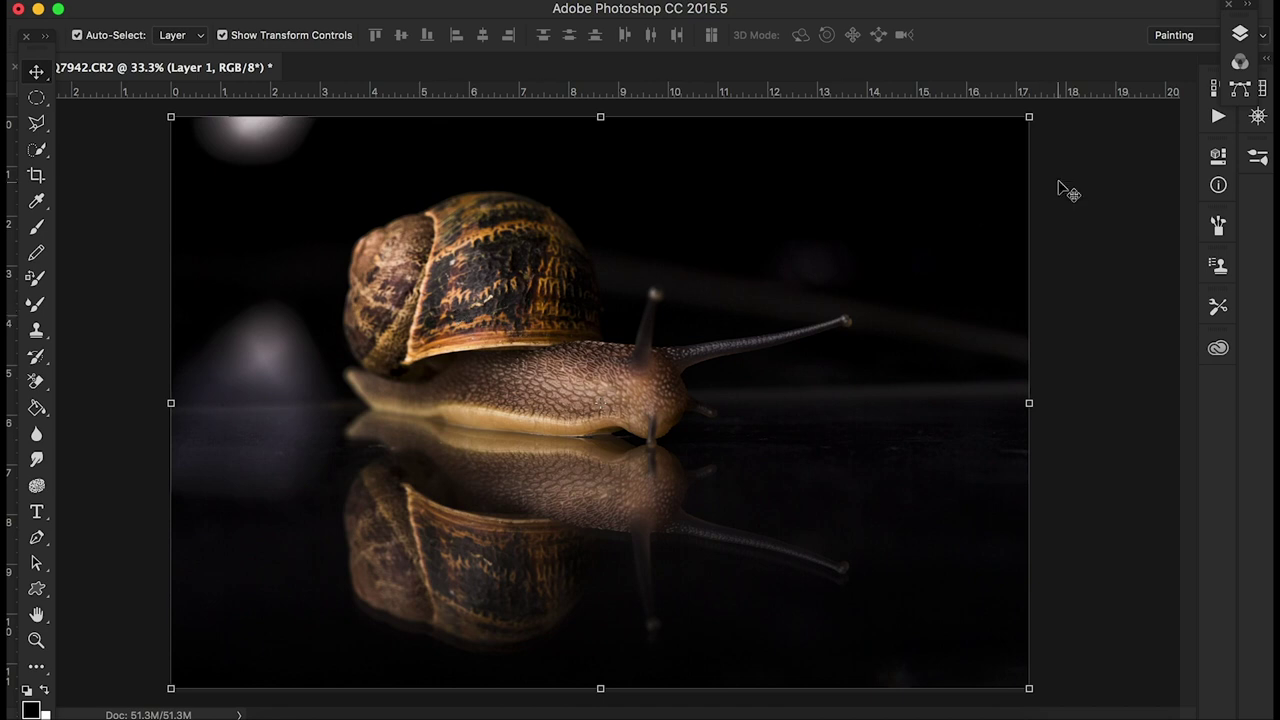
left_click(1240, 35)
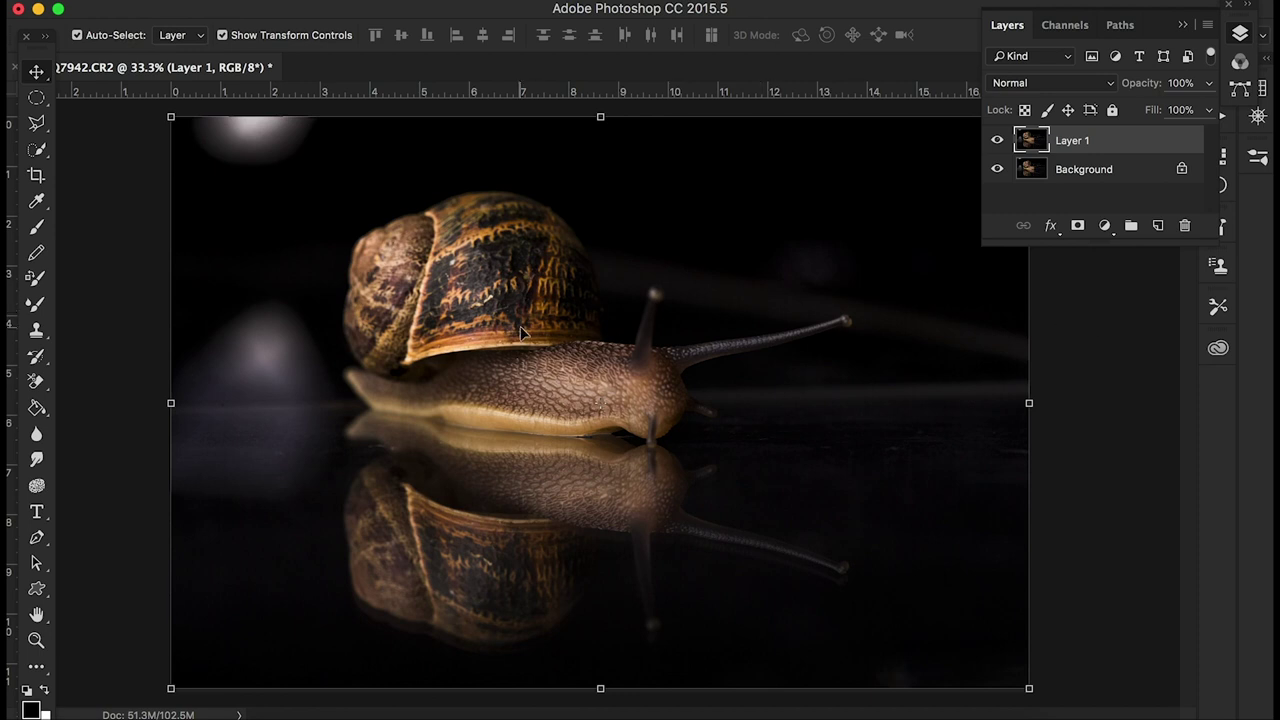
left_click(38, 151)
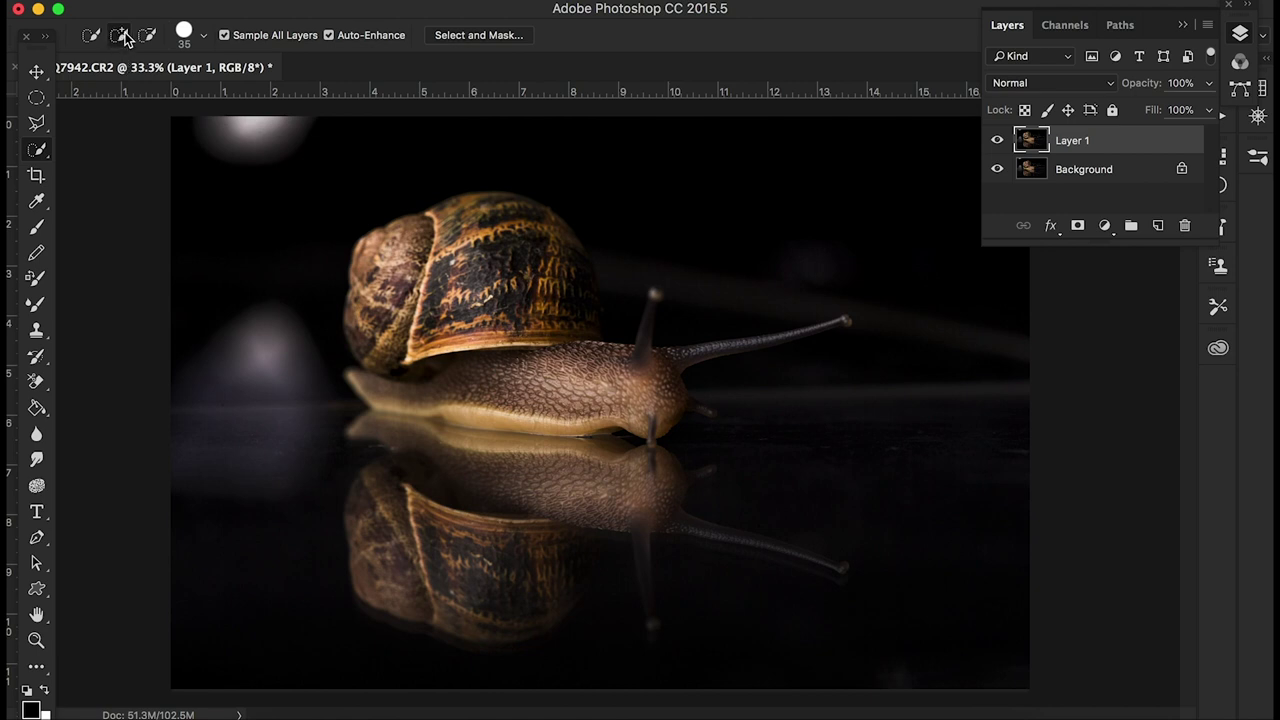
left_click(184, 33)
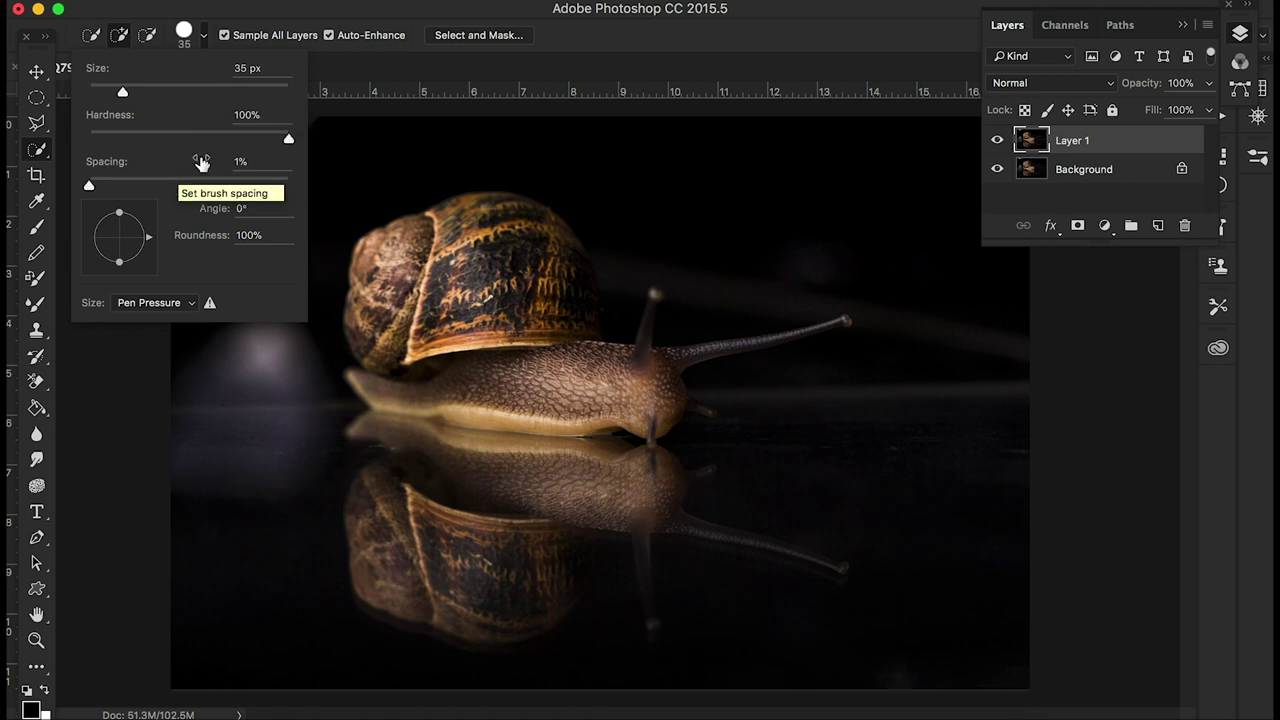
left_click(343, 77)
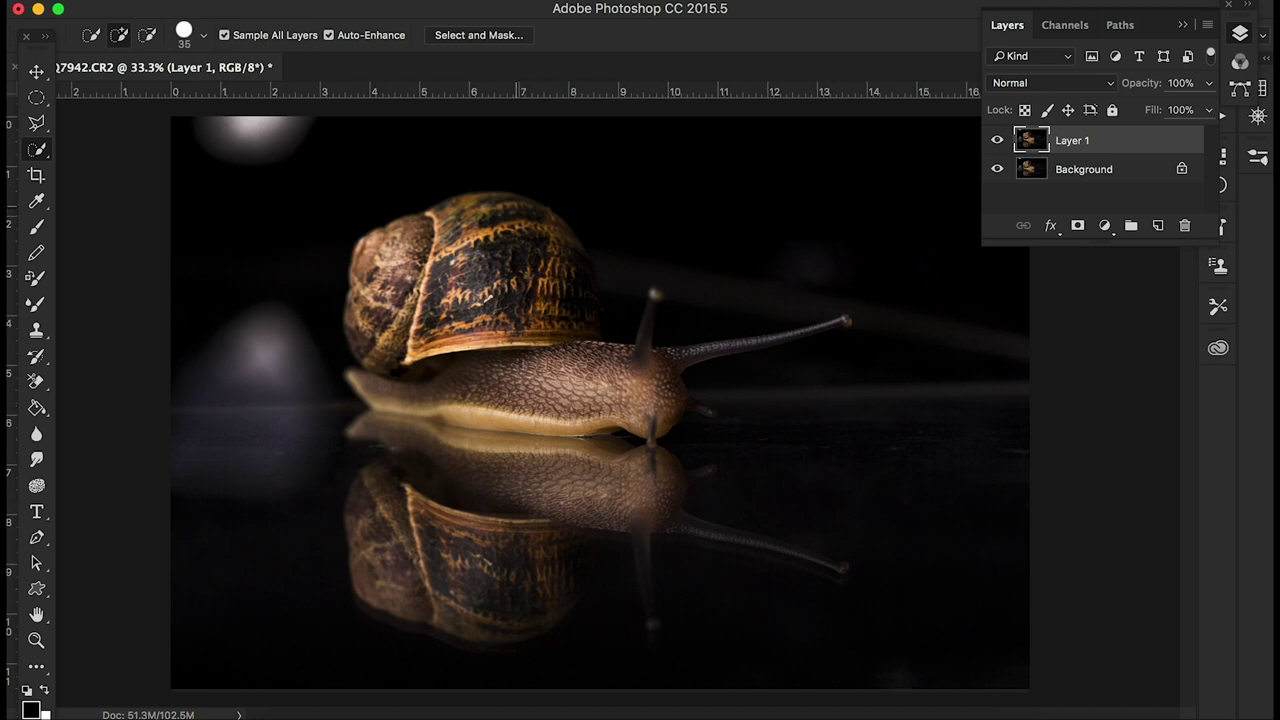
Step: Select the snail's shell, its left side and the reflection with Quick Selection
left_click_drag(503, 212, 472, 200)
mouse_move(398, 236)
left_mouse_down()
mouse_move(360, 282)
mouse_move(350, 325)
mouse_move(382, 415)
mouse_move(370, 440)
mouse_move(400, 462)
mouse_move(382, 475)
mouse_move(402, 485)
mouse_move(358, 478)
mouse_move(382, 585)
mouse_move(450, 625)
mouse_move(530, 625)
mouse_move(585, 580)
mouse_move(640, 438)
mouse_move(640, 509)
left_mouse_up()
left_click(555, 622)
Step: In Subtract mode, trim the overspill below and beside the reflection down to the image bottom
left_click(148, 37)
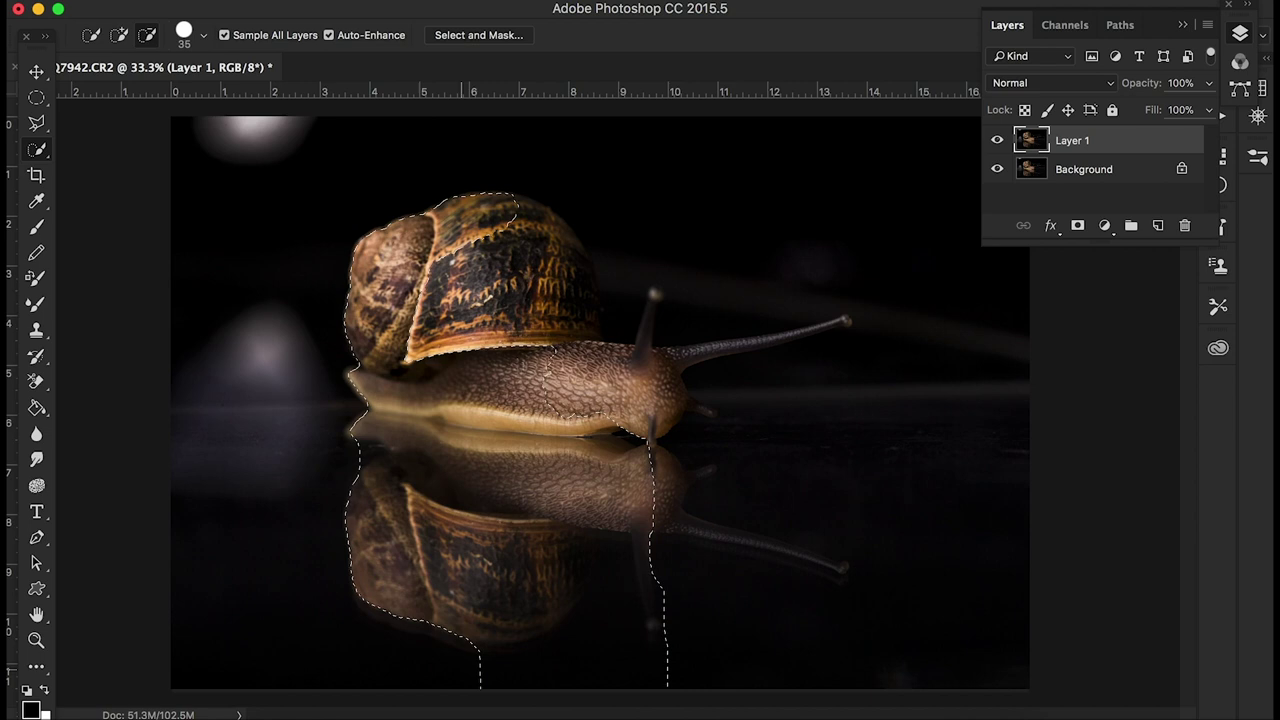
mouse_move(517, 655)
left_mouse_down()
mouse_move(578, 667)
mouse_move(608, 618)
mouse_move(562, 614)
mouse_move(600, 571)
left_mouse_up()
left_click(610, 538)
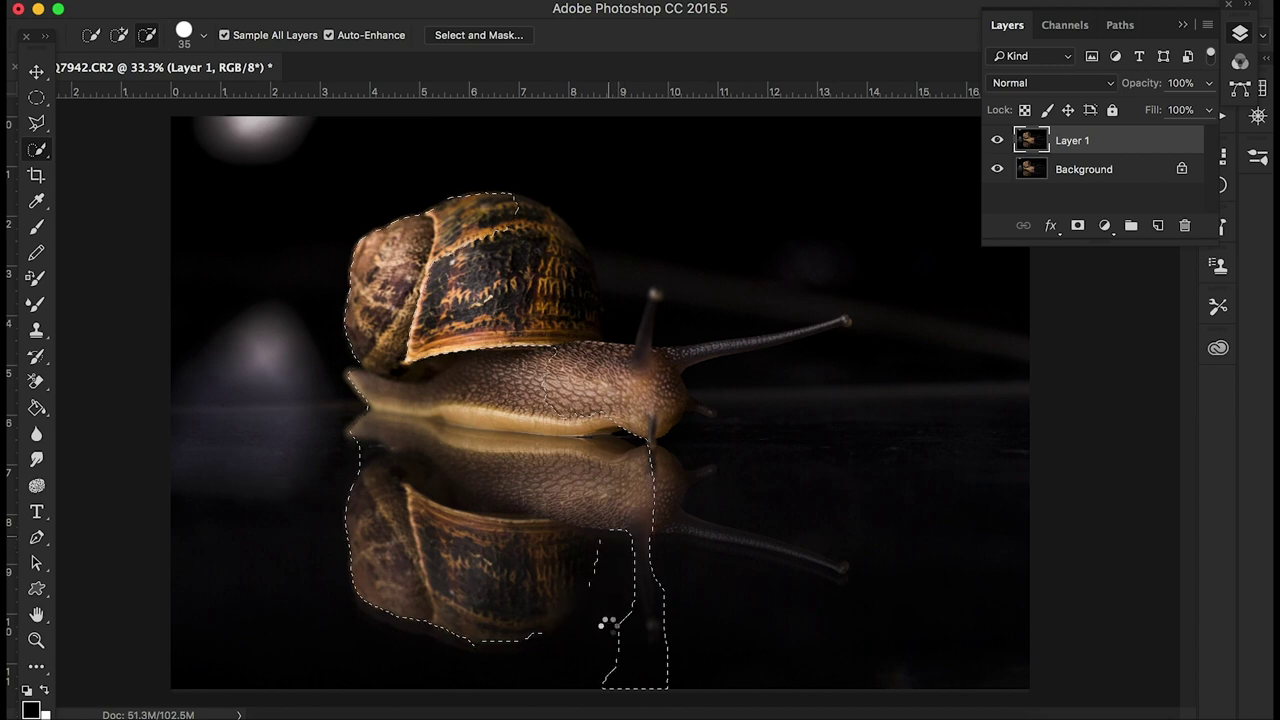
mouse_move(608, 617)
left_mouse_down()
mouse_move(618, 625)
mouse_move(634, 565)
mouse_move(610, 580)
mouse_move(627, 617)
left_mouse_up()
left_click(661, 656, "alt")
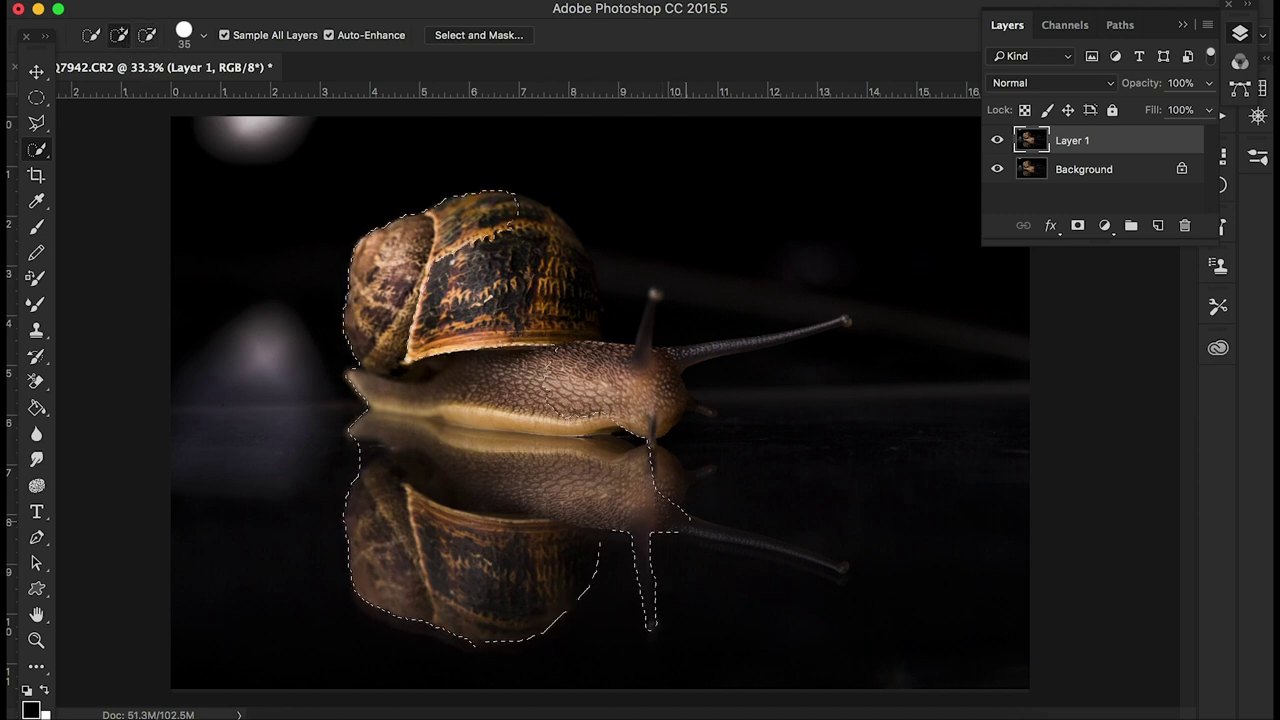
Step: Add the reflected antenna and the area beside the snail's head to the selection
left_click_drag(702, 530, 853, 572)
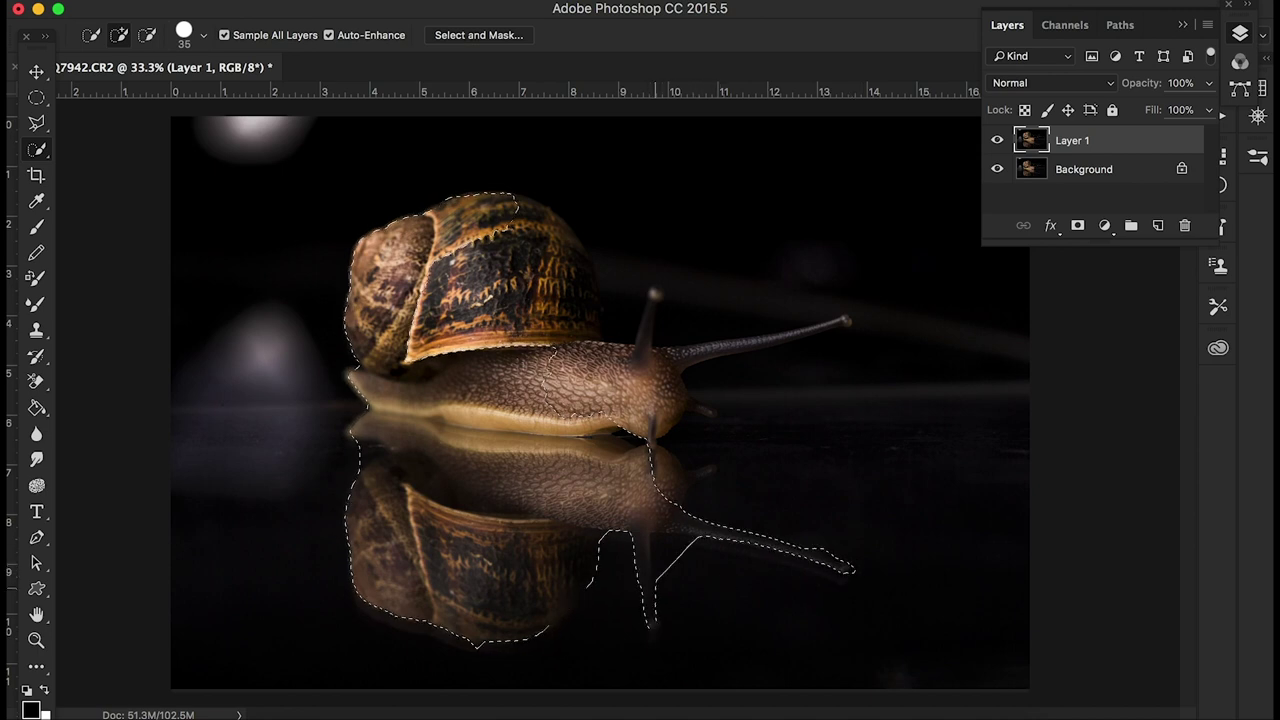
key("alt")
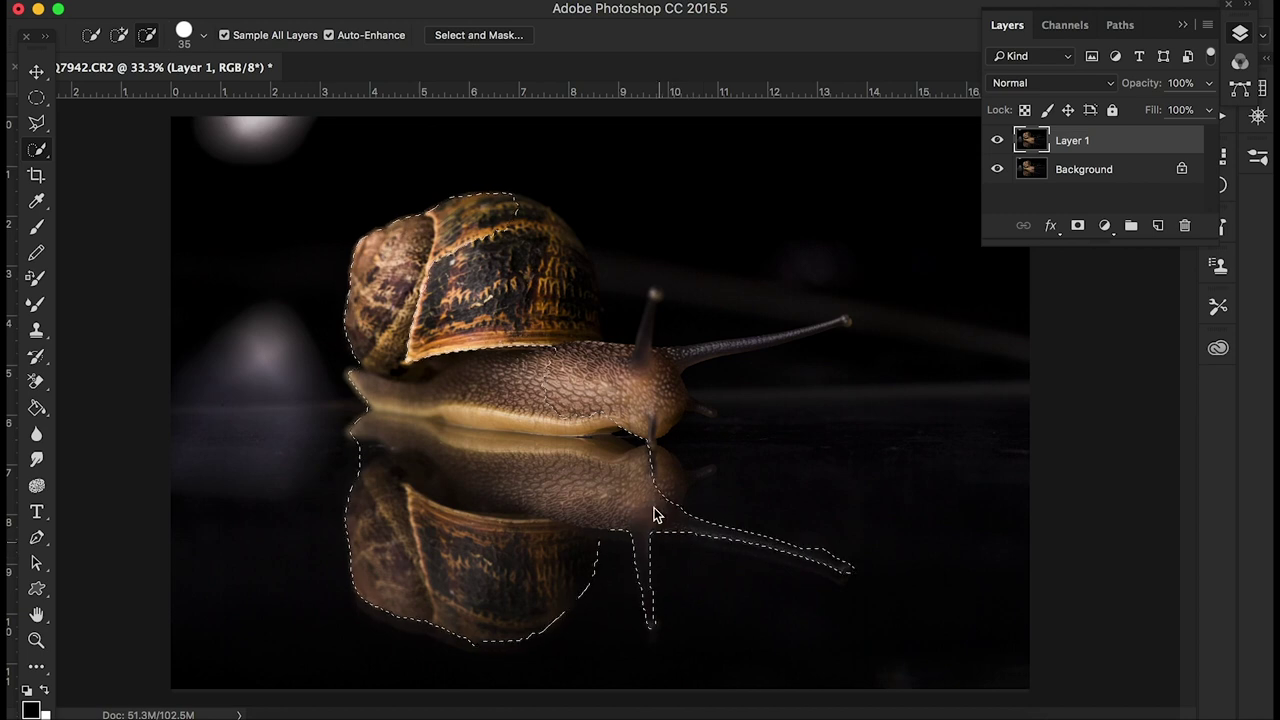
left_click(653, 515, "alt")
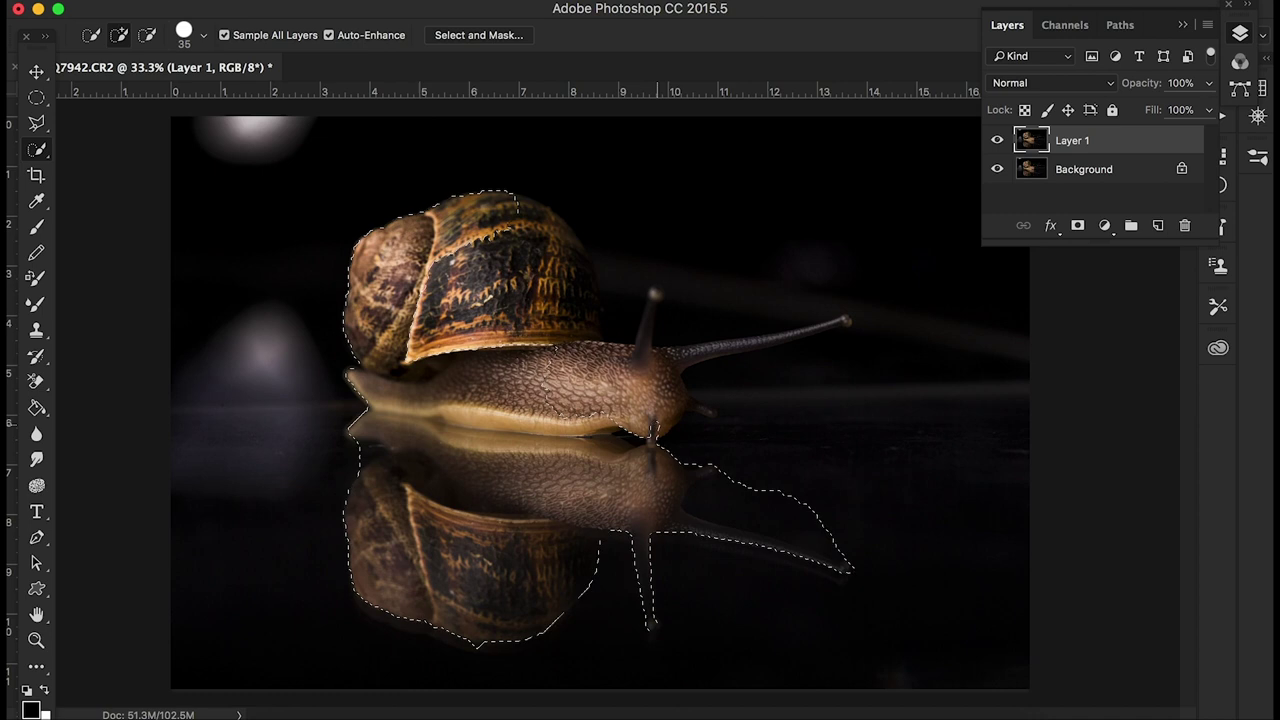
mouse_move(718, 470)
left_mouse_down()
mouse_move(805, 470)
mouse_move(720, 418)
mouse_move(820, 500)
mouse_move(740, 435)
mouse_move(820, 485)
mouse_move(800, 460)
left_mouse_up()
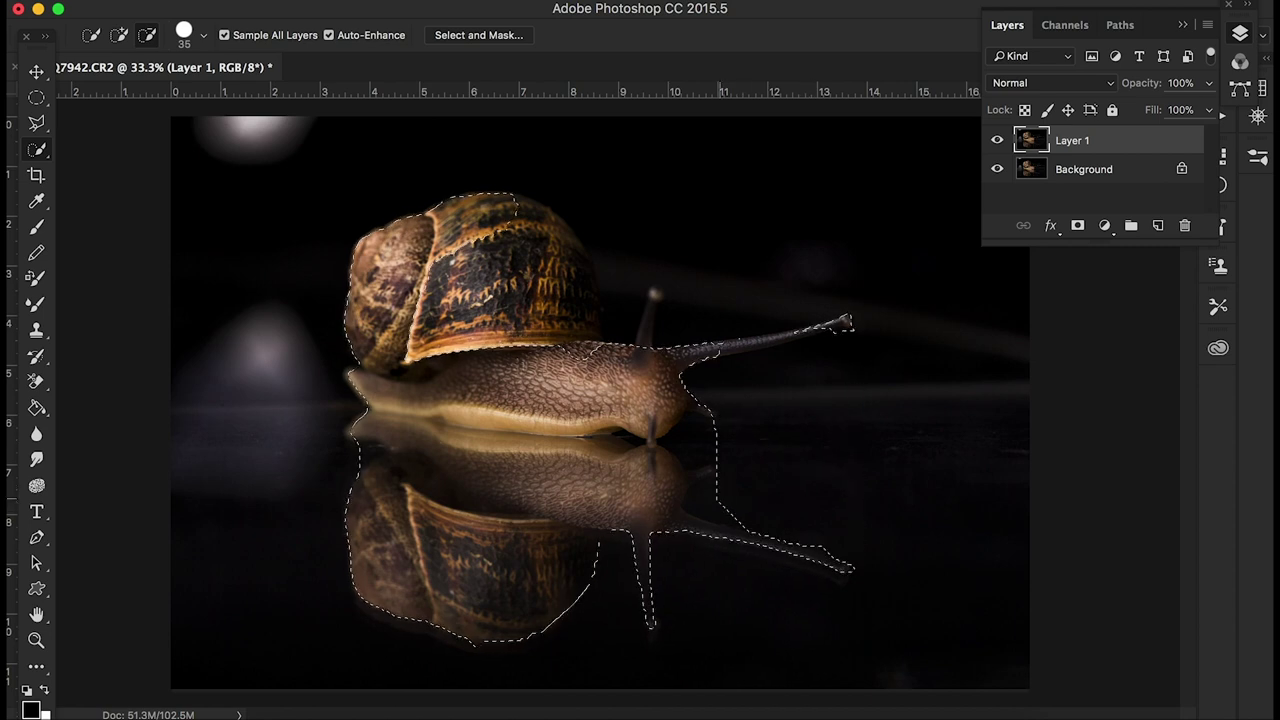
Step: Subtract the stray background loops beside the reflection and around the snail's chin
left_click(718, 497, "alt")
left_click(689, 499, "alt")
left_click(683, 452, "alt")
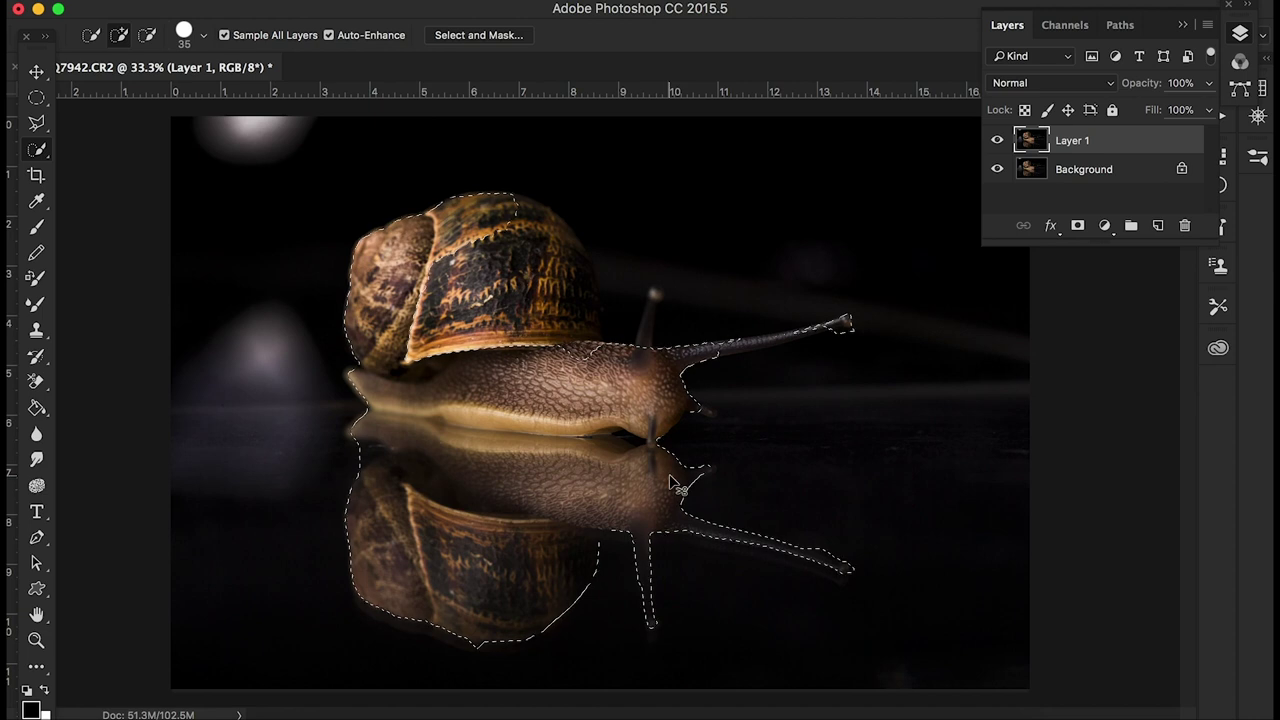
Step: Zoom in, add the snout tentacle up to its tip, and remove nearby stray background
key("super+plus")
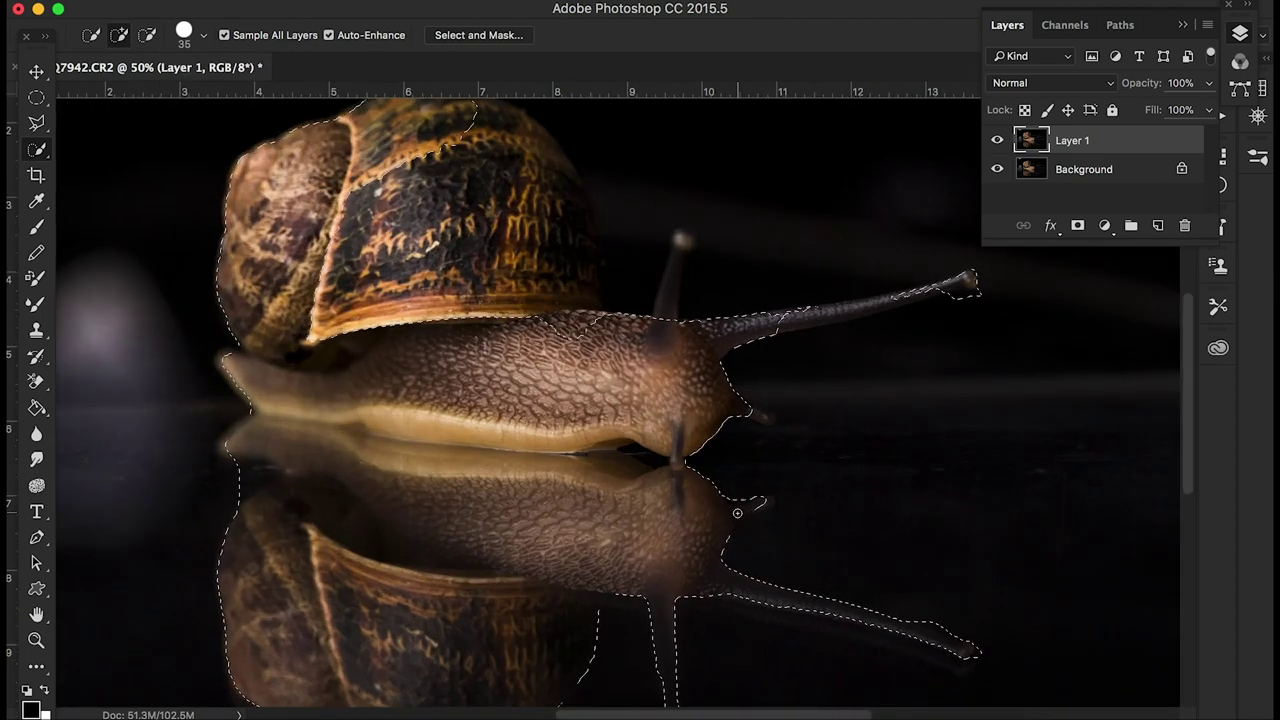
left_click(769, 501)
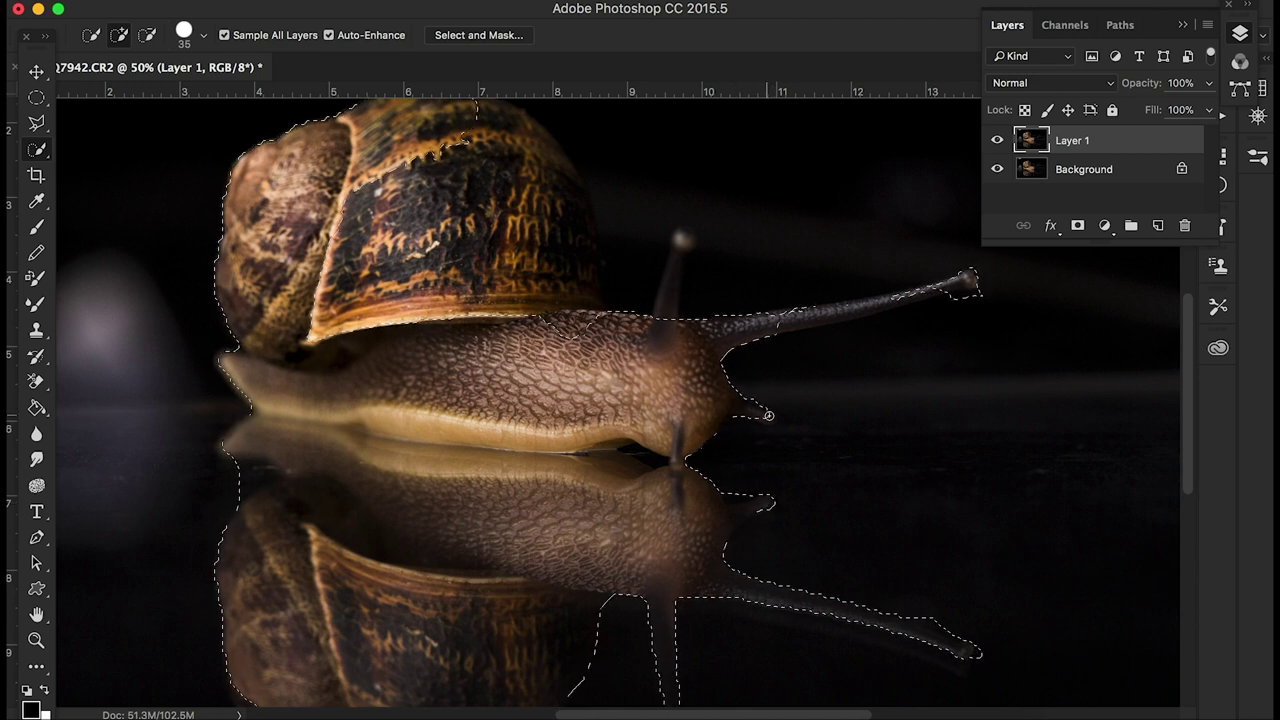
left_click(768, 415)
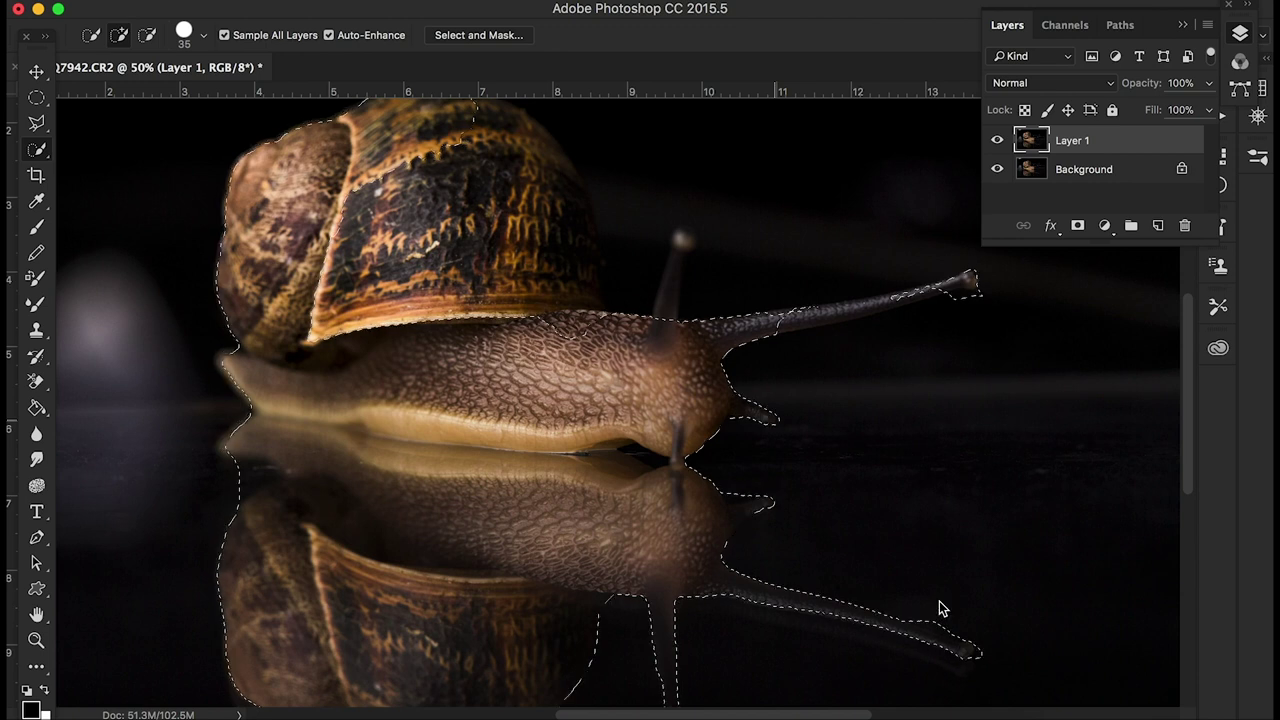
key("alt")
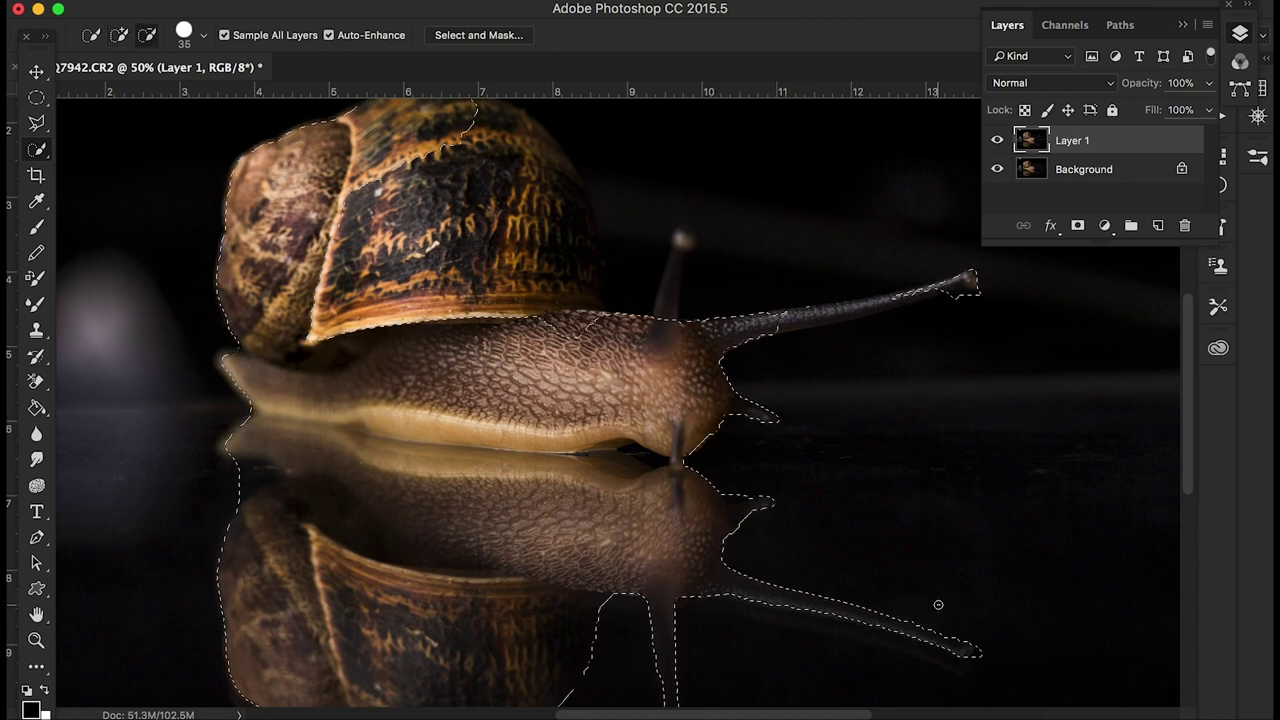
left_click(938, 604, "alt")
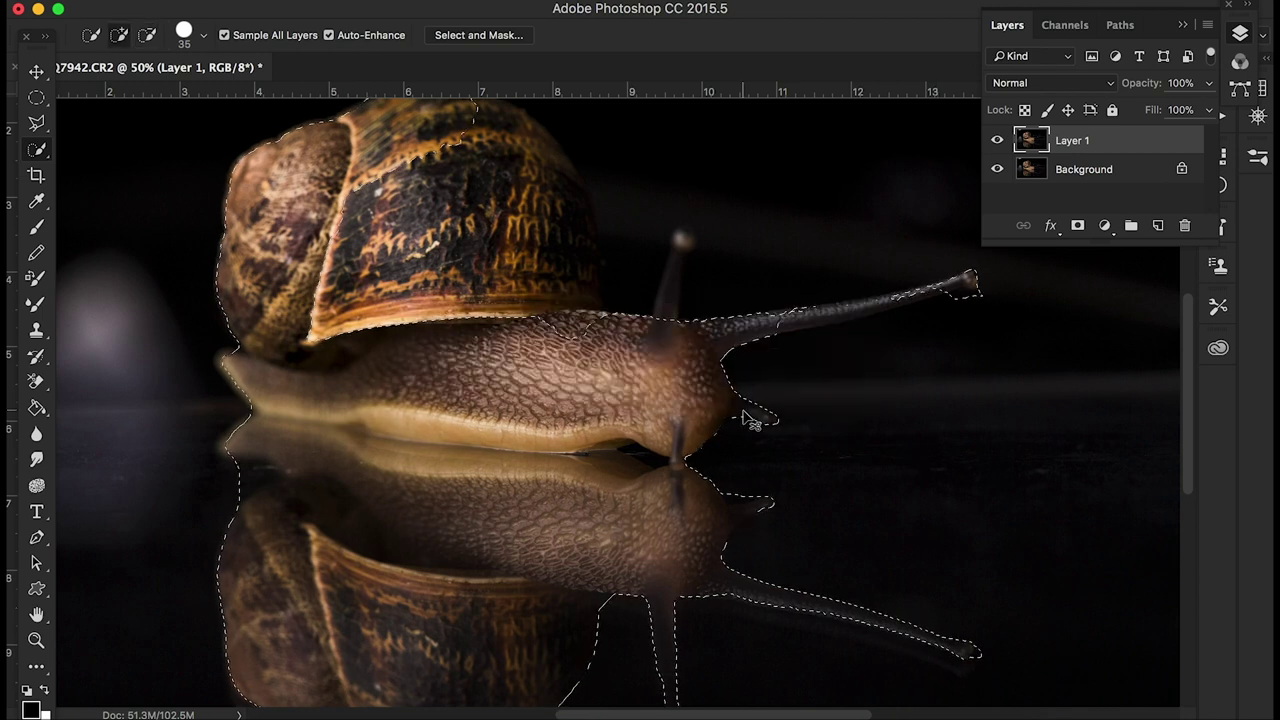
key("super+plus")
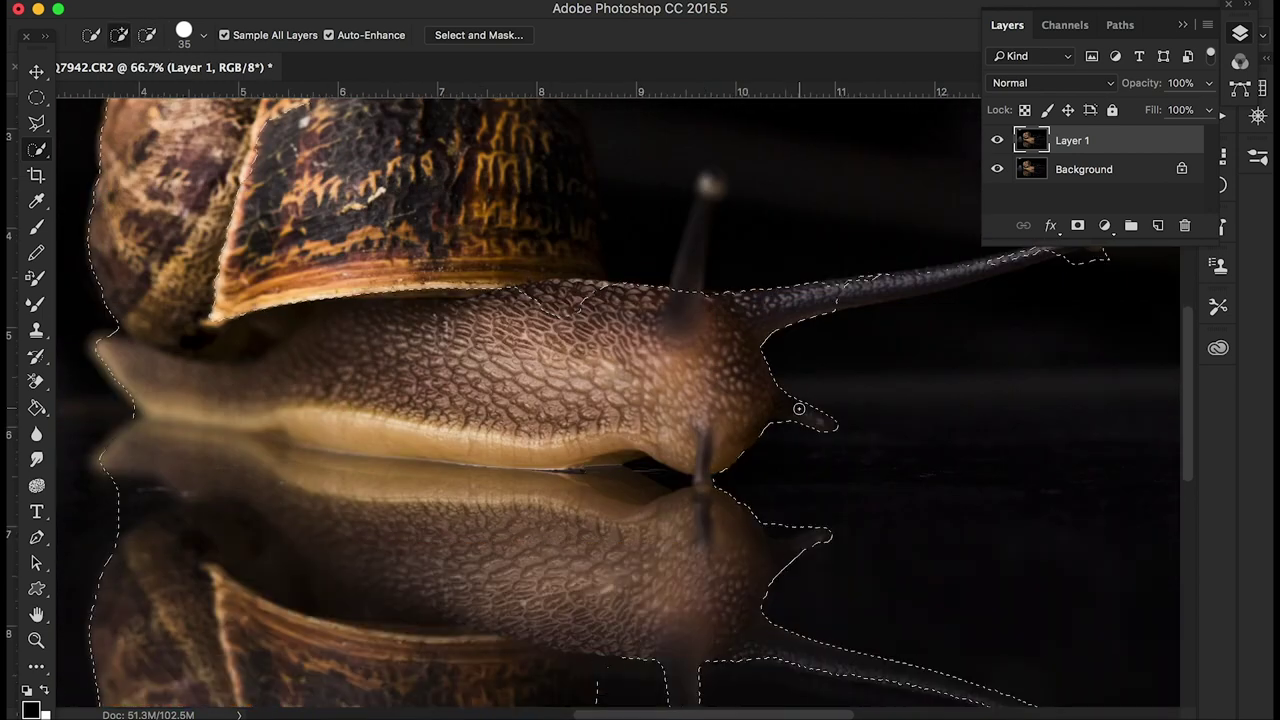
left_click(799, 408)
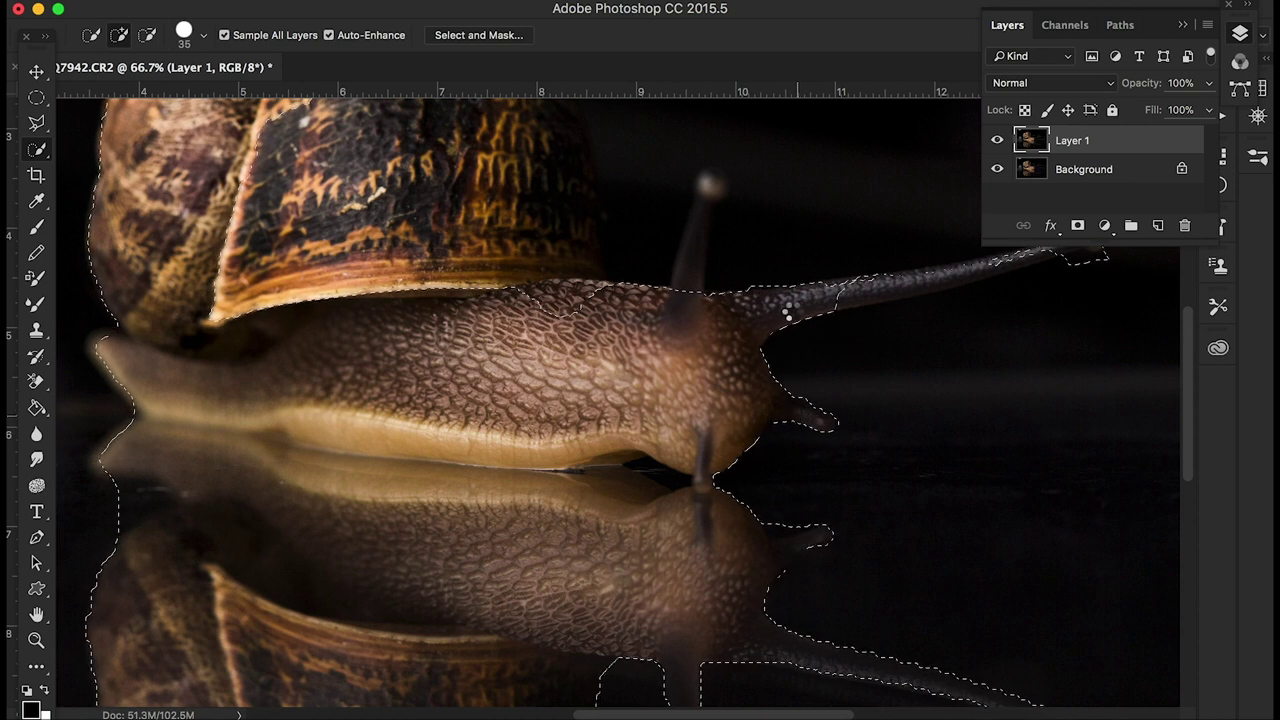
Step: Add the long tentacle and the left rear tentacle, trimming background below the tip
scroll(792, 318, "right", 5)
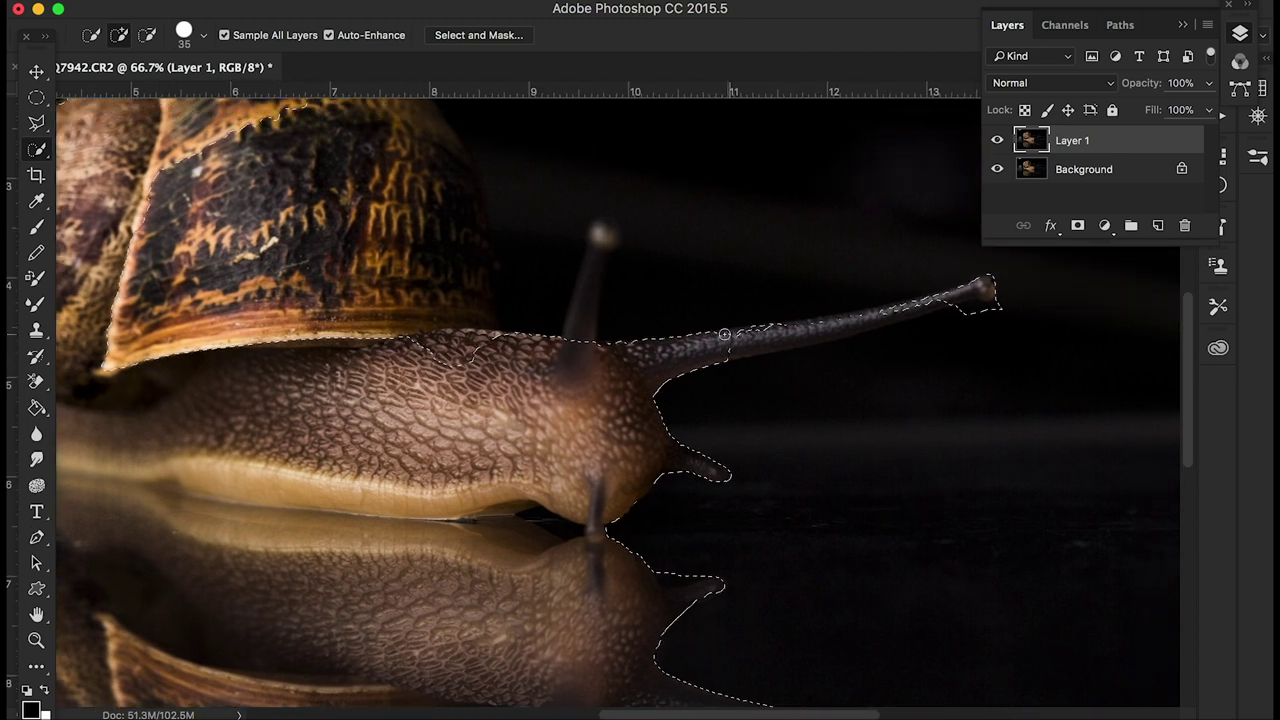
left_click(712, 341)
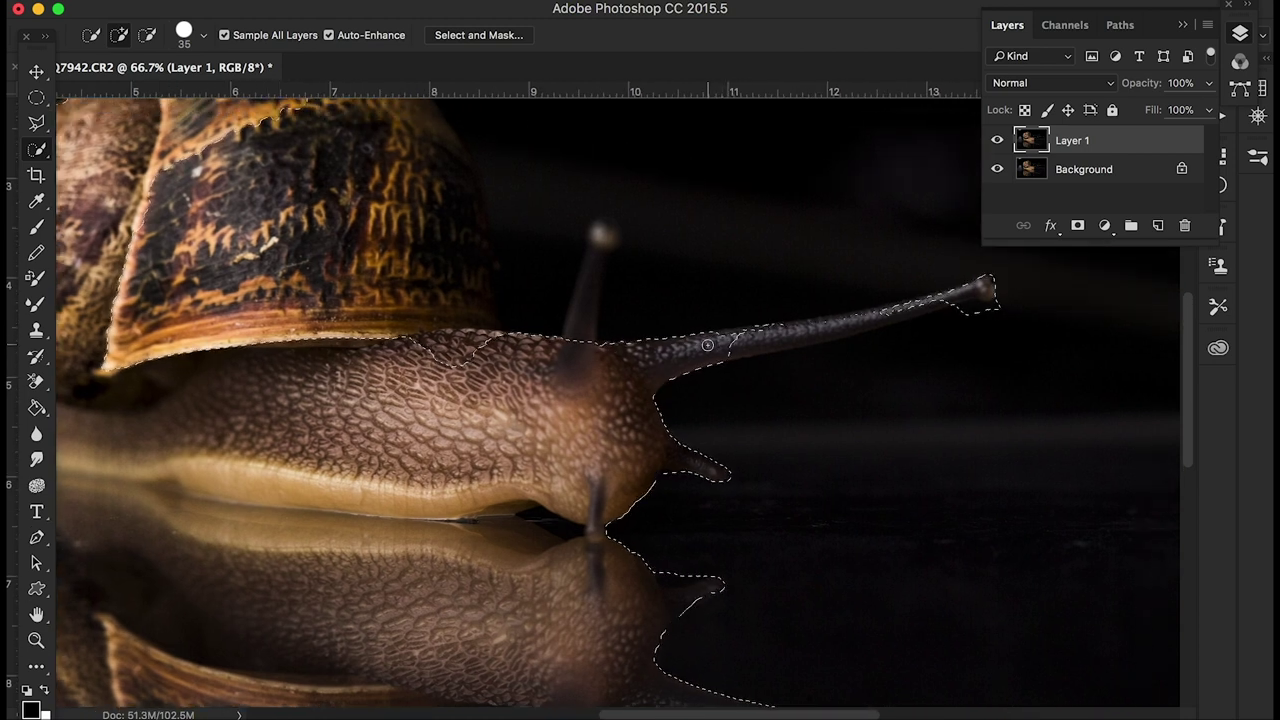
left_click_drag(709, 345, 977, 290)
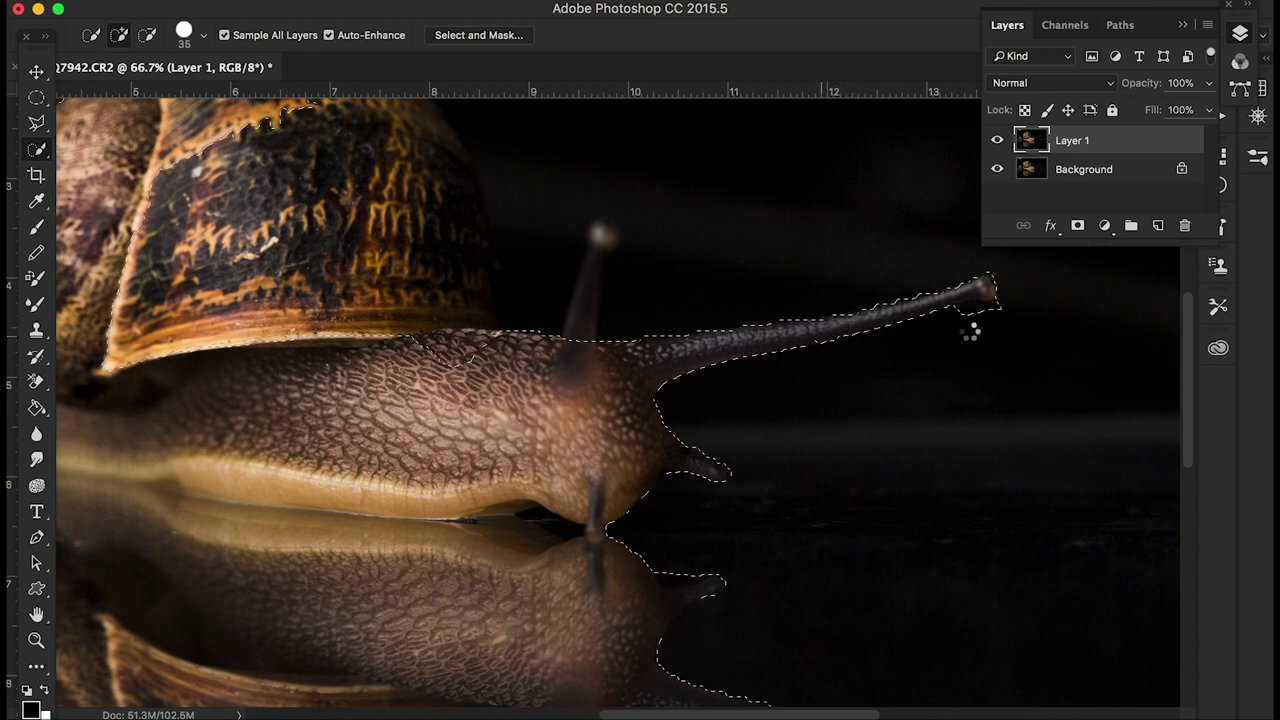
key("alt")
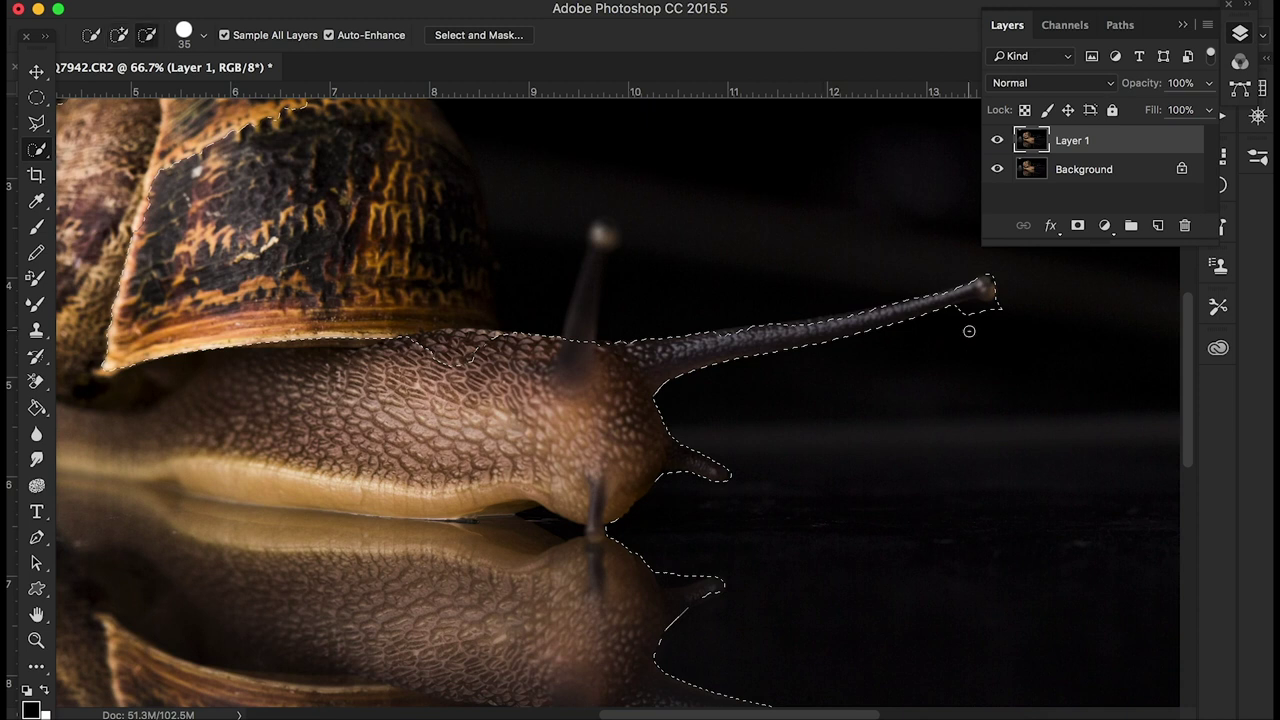
left_click(970, 313, "alt")
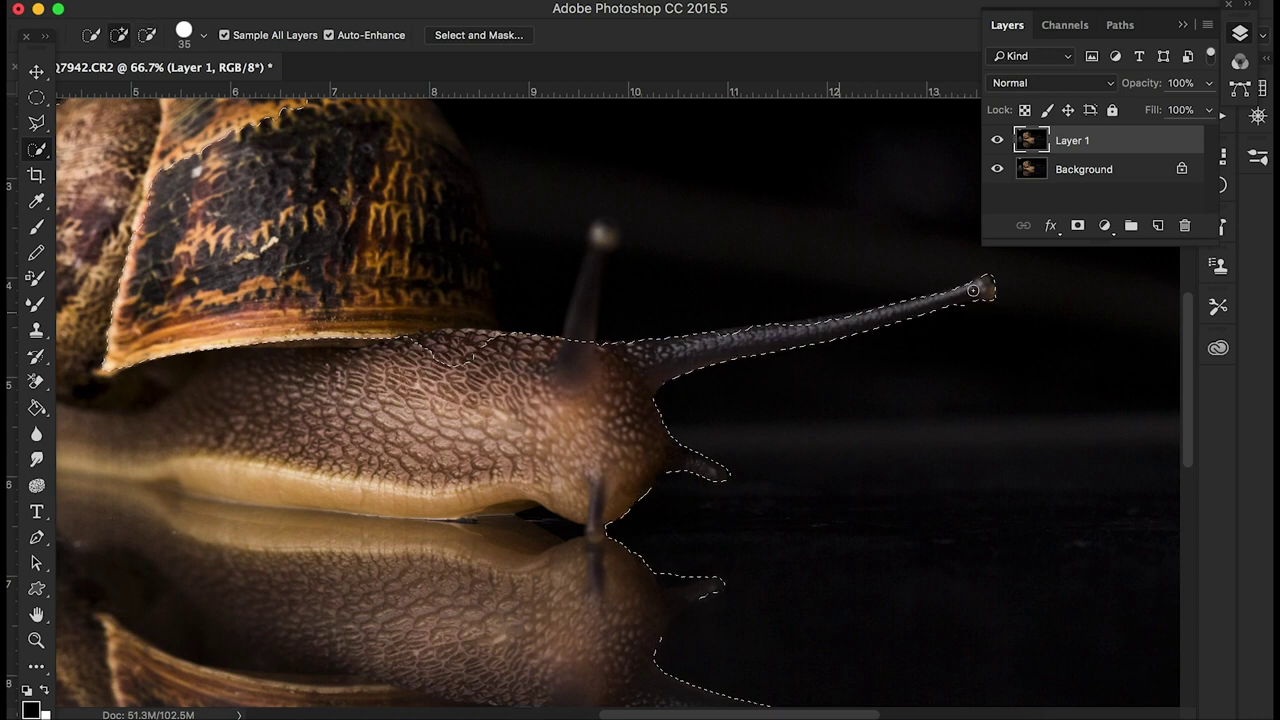
mouse_move(661, 344)
left_mouse_down()
mouse_move(709, 352)
mouse_move(833, 323)
left_mouse_up()
mouse_move(574, 352)
left_mouse_down()
mouse_move(604, 226)
mouse_move(617, 236)
left_mouse_up()
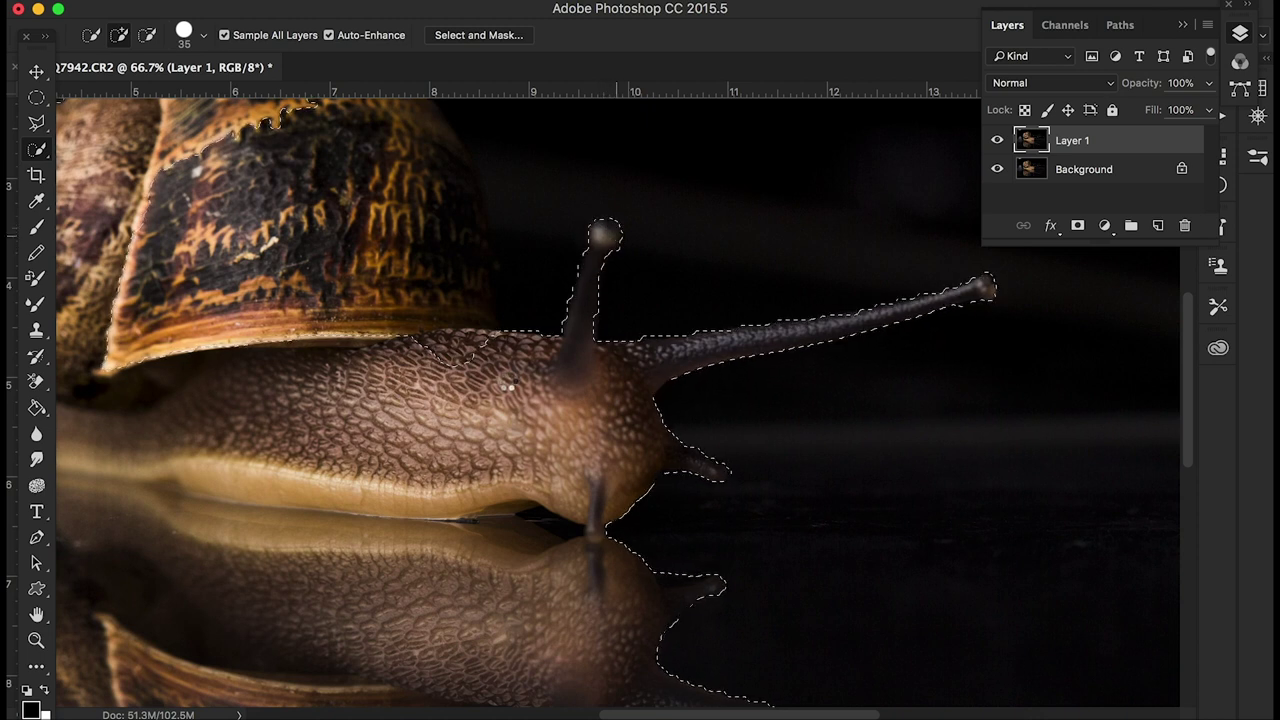
Step: Add the shell, subtract the dark gaps by the tentacles, and join the underside to the reflection
key("super+minus")
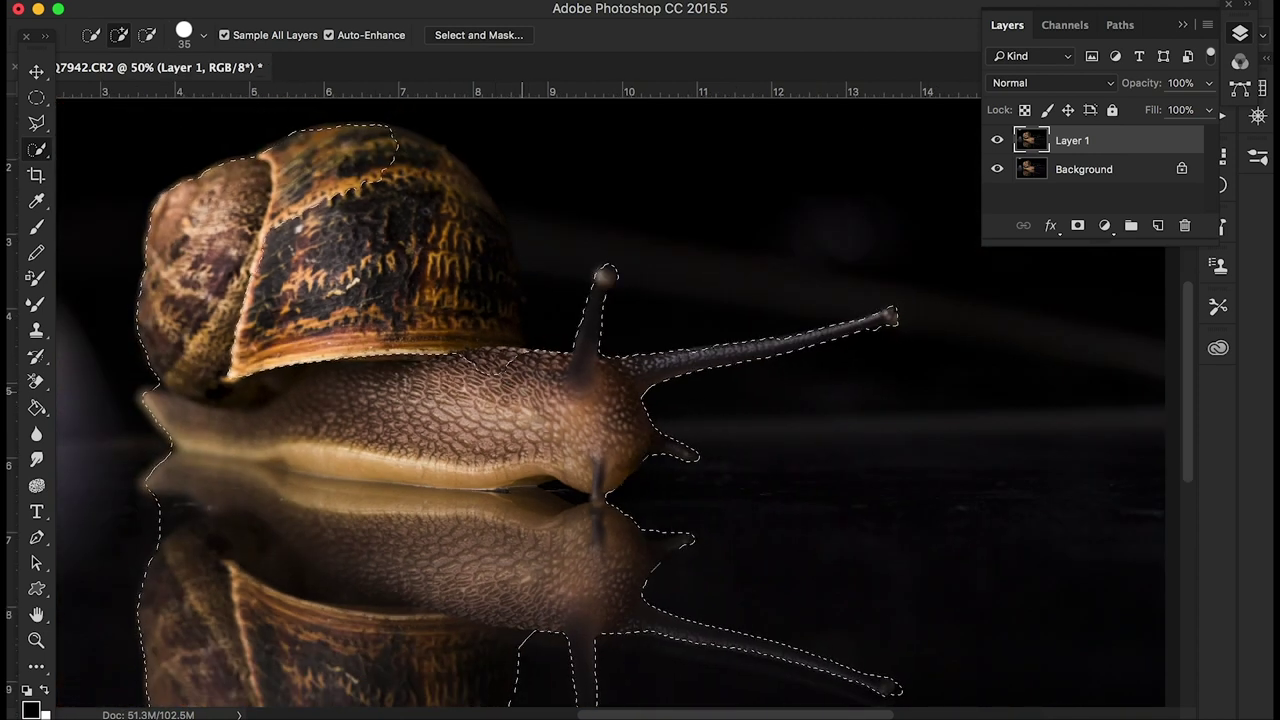
mouse_move(506, 380)
left_mouse_down()
mouse_move(493, 252)
mouse_move(460, 168)
mouse_move(422, 156)
left_mouse_up()
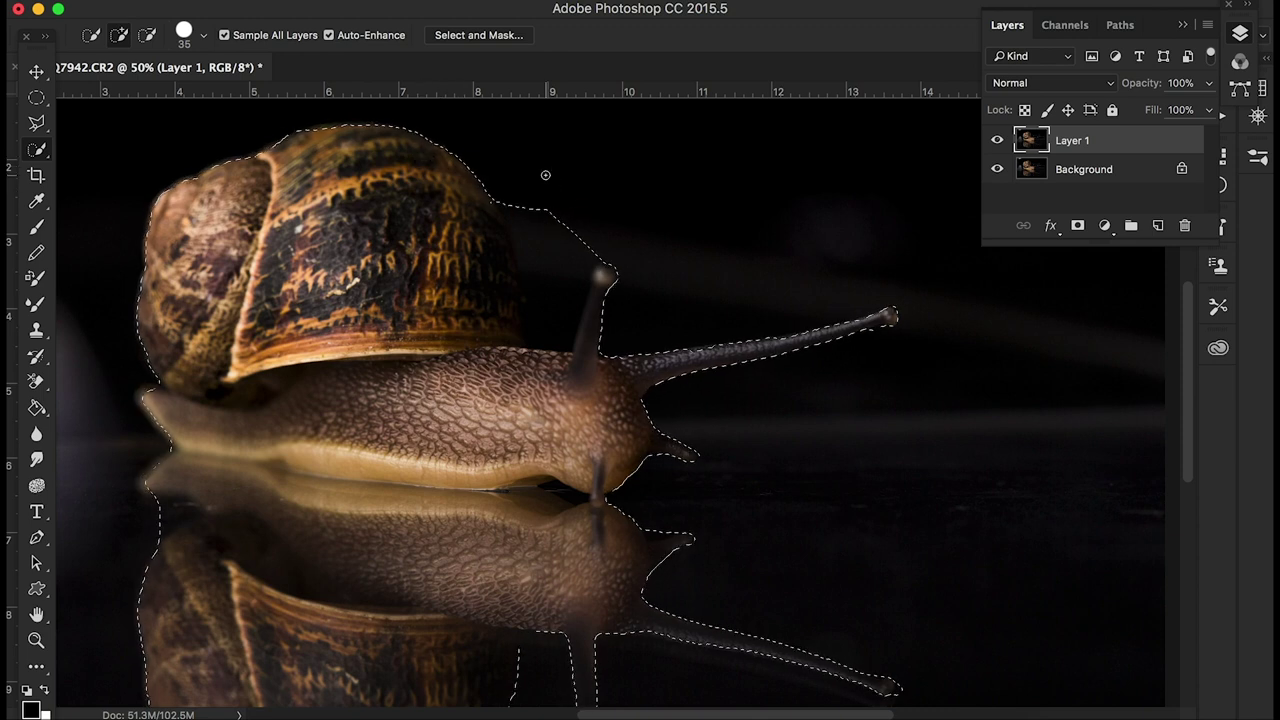
key("alt")
left_click_drag(541, 284, 539, 320)
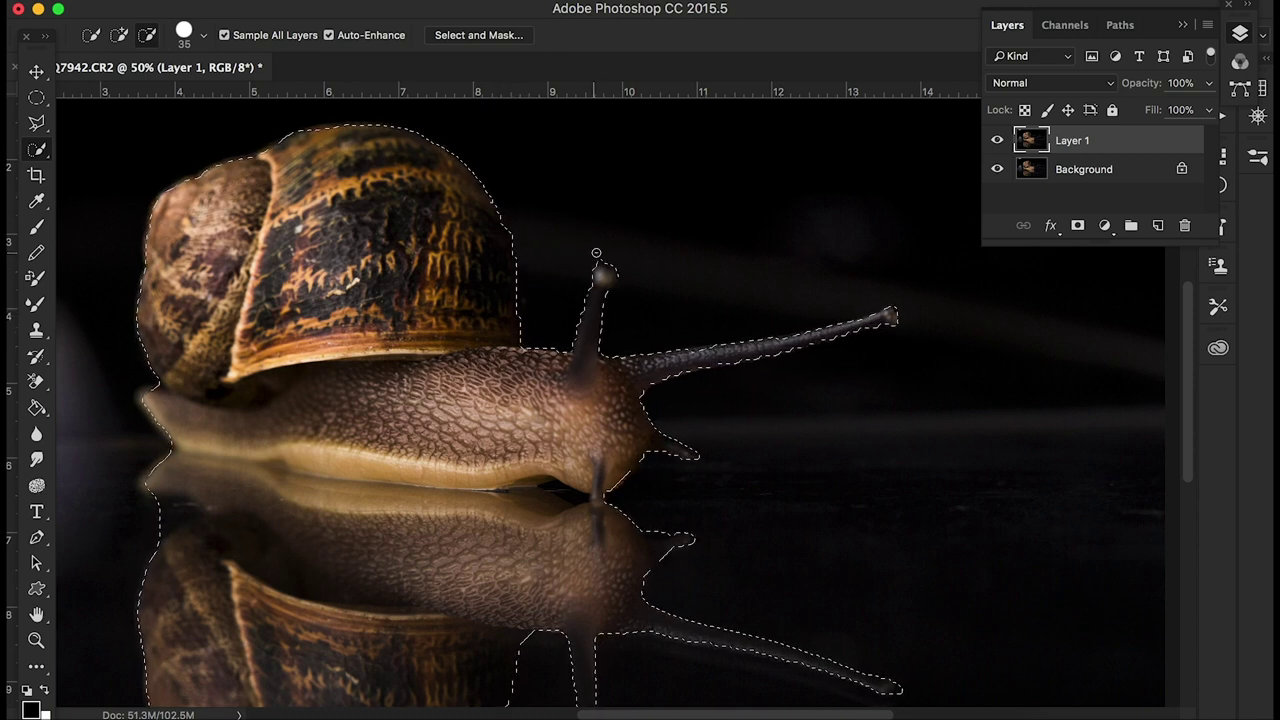
left_click(600, 257)
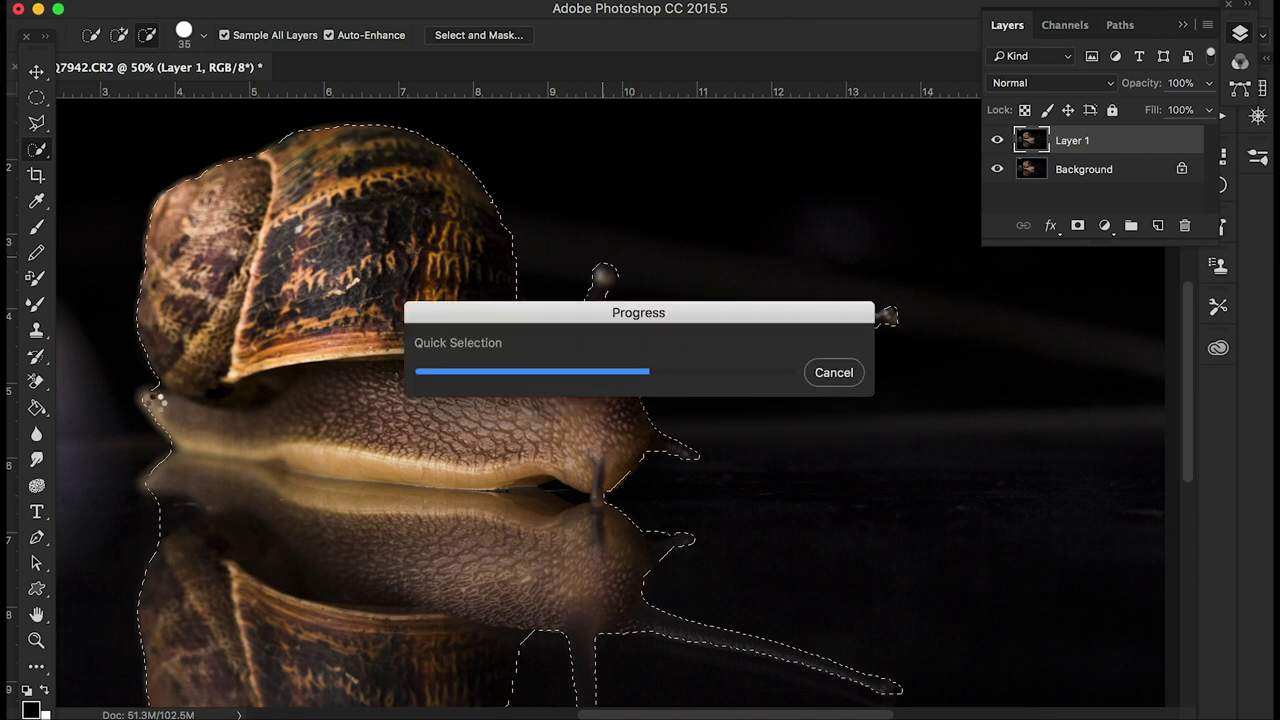
left_click(188, 469)
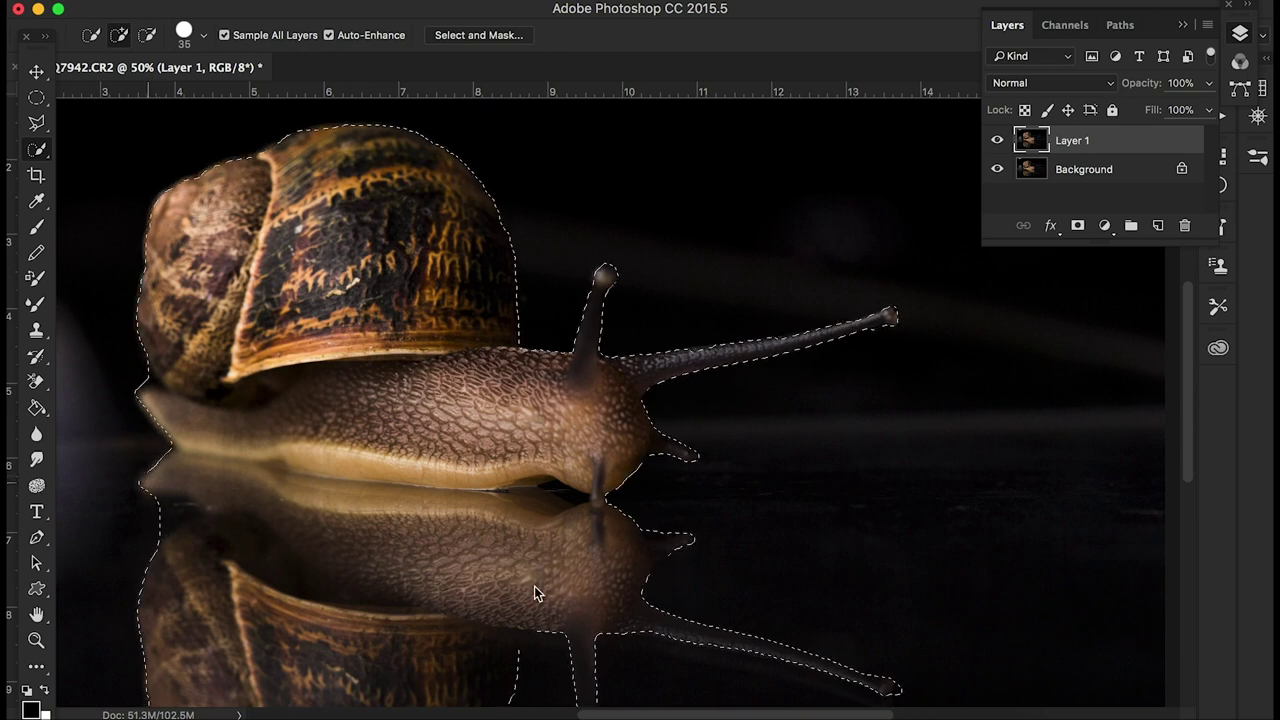
key("super+minus")
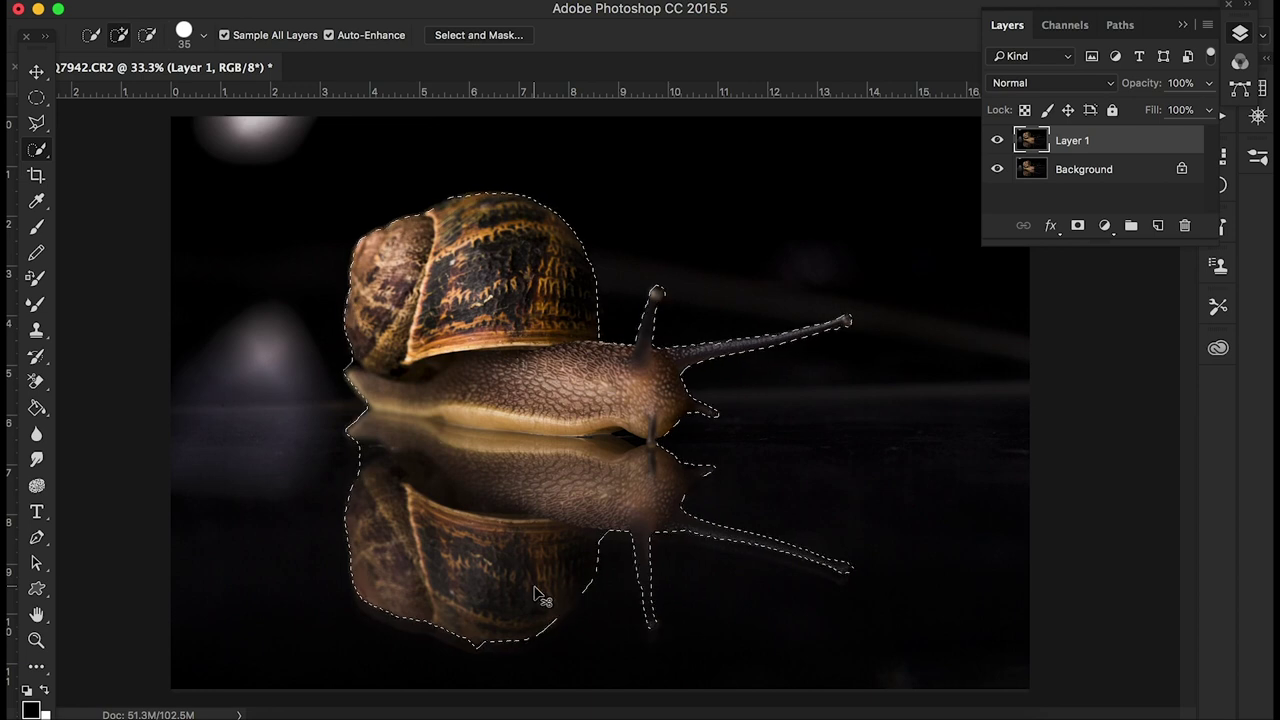
Step: Invert the selection, paint the light spot and top-left glow black with a 1100 px brush, then deselect
key("shift+super+i")
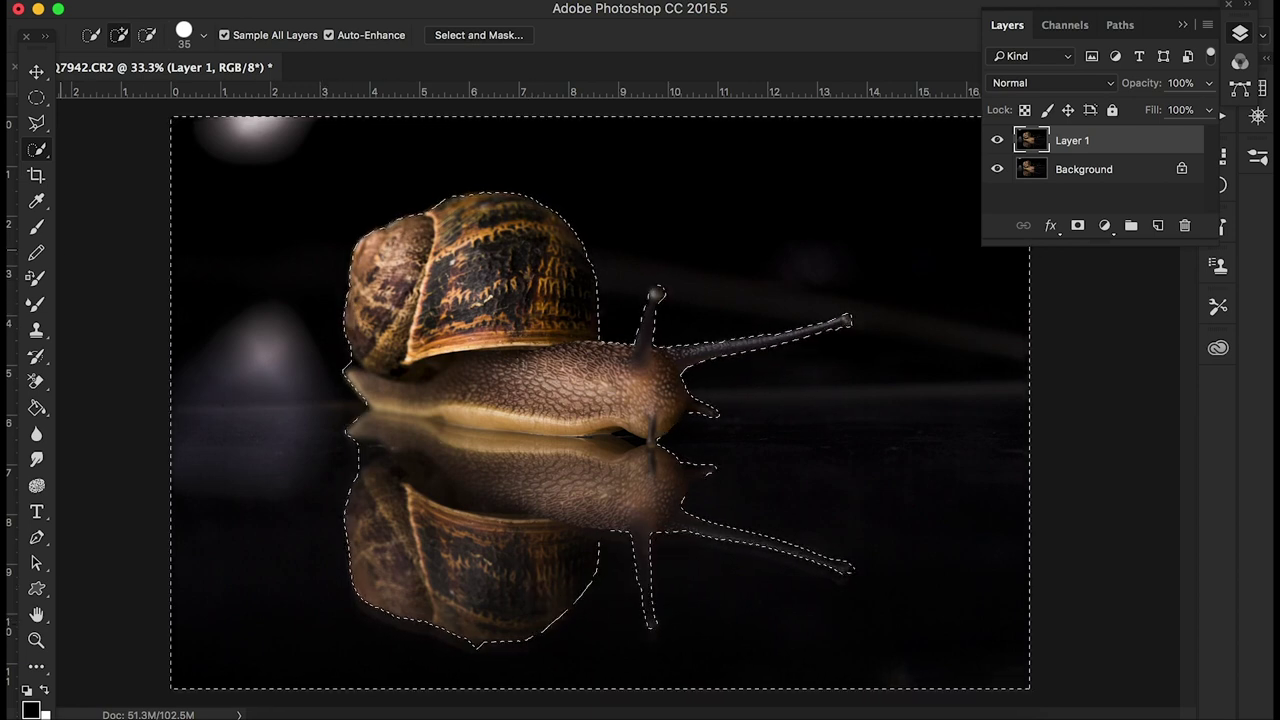
left_click(37, 228)
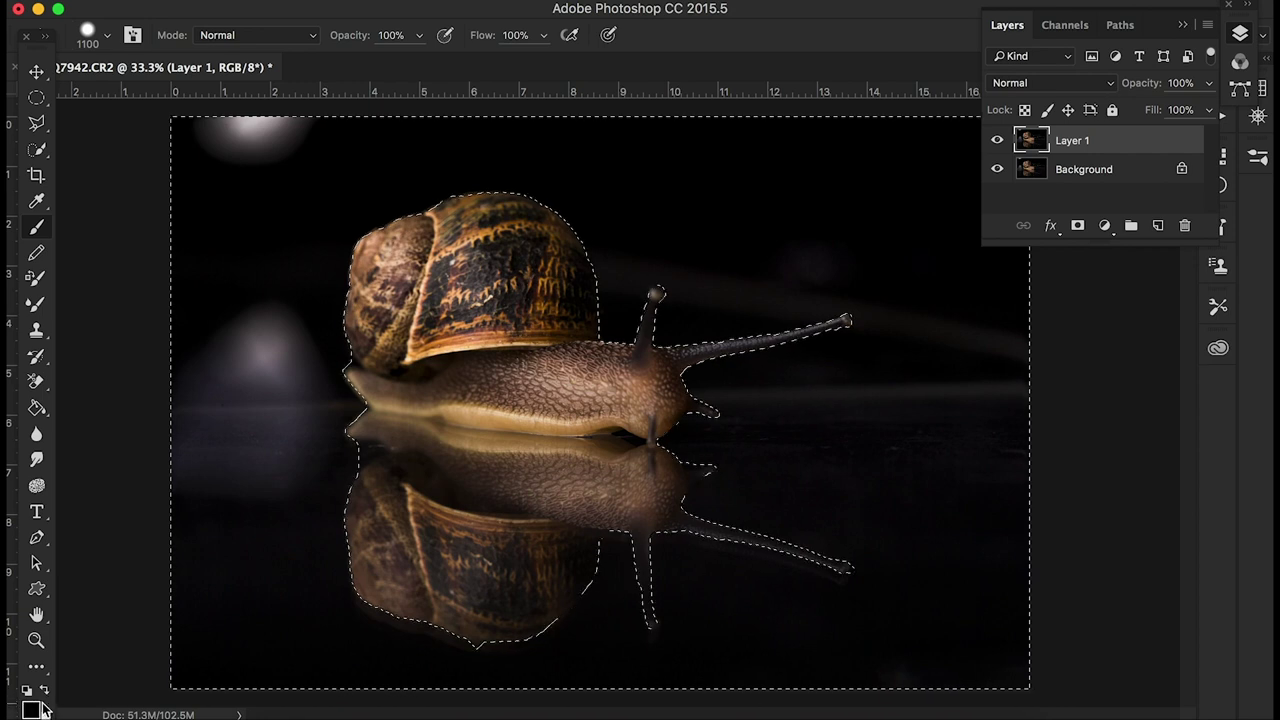
left_click(252, 400)
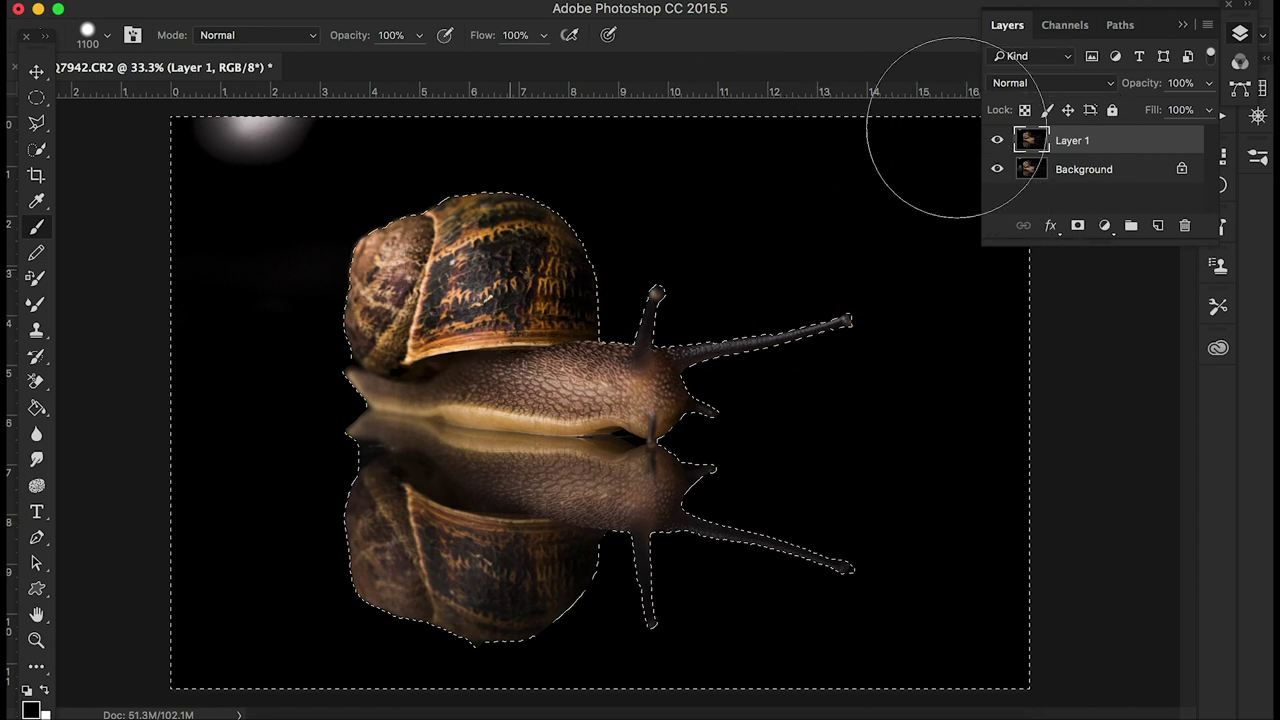
left_click_drag(250, 135, 114, 216)
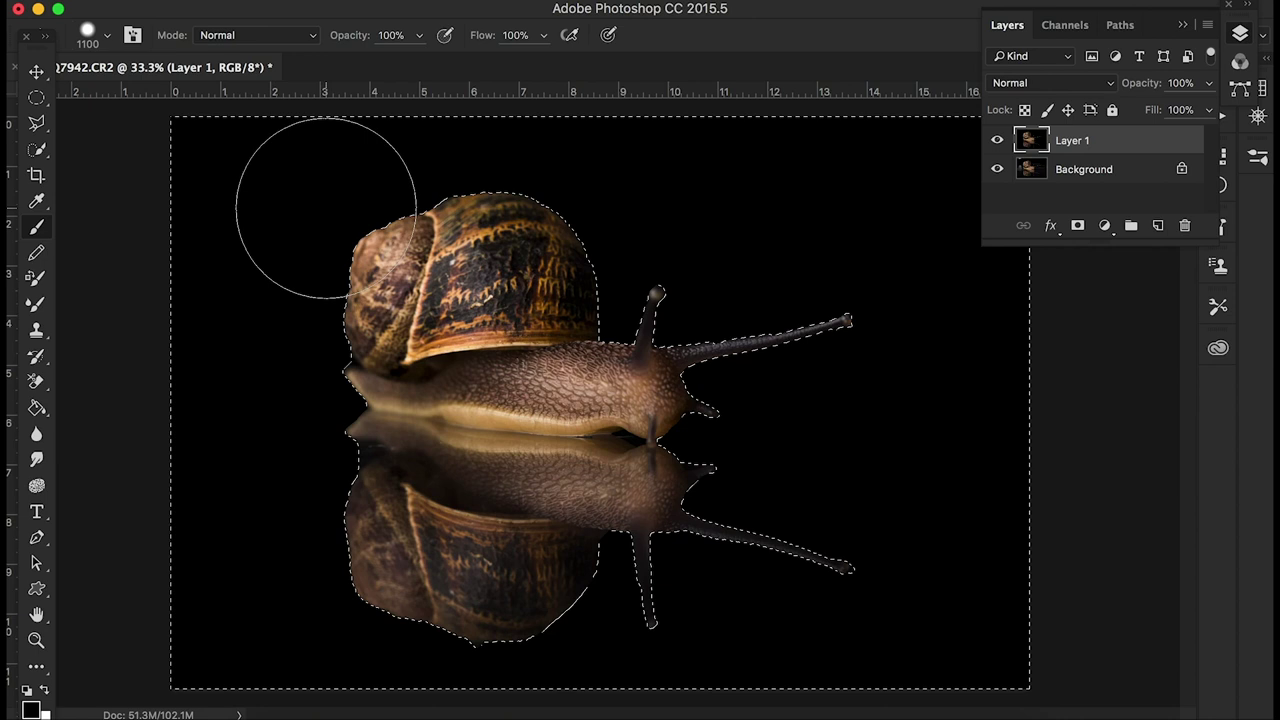
key("super+d")
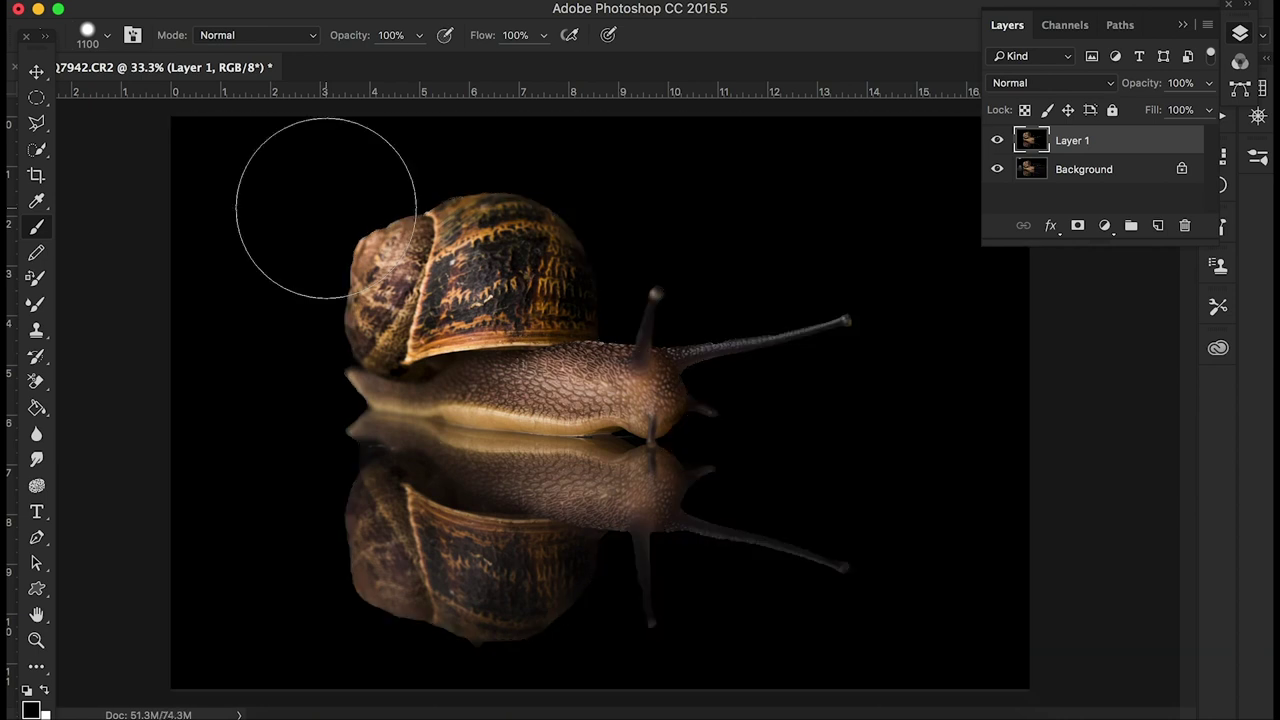
Step: Save the image to the Desktop as SNAIL.psd with maximum compatibility
left_click(185, 1)
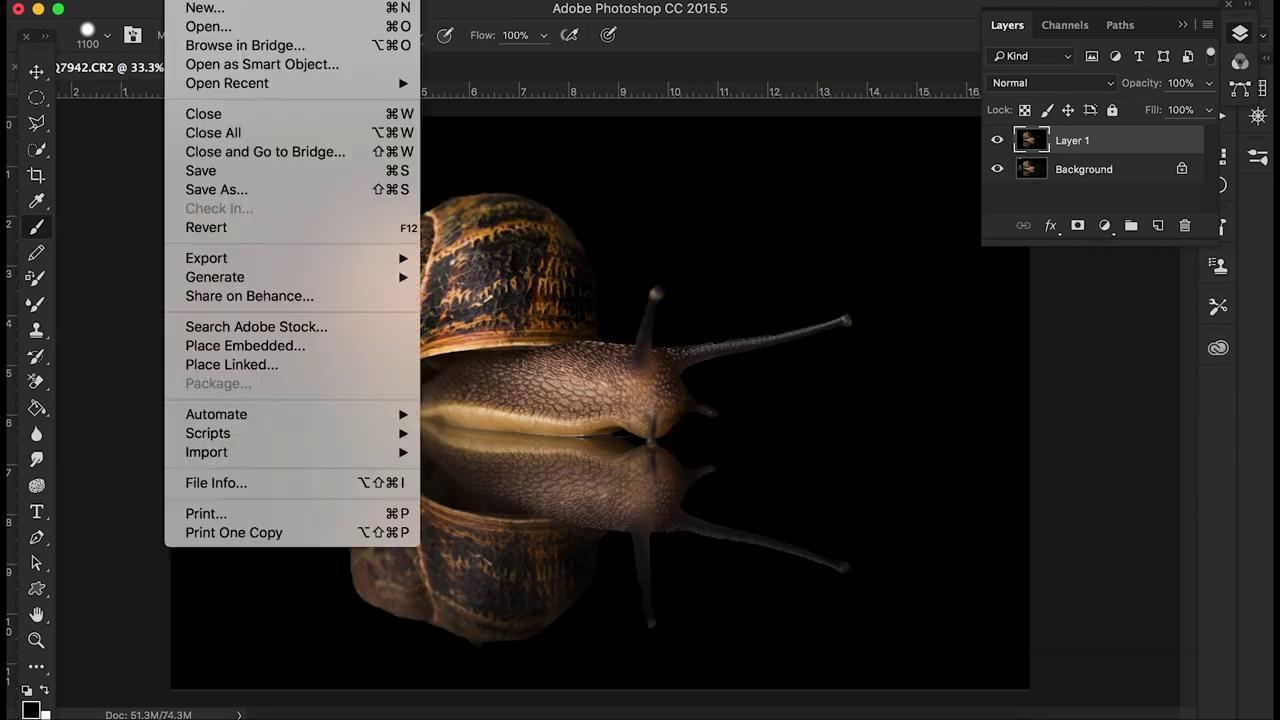
left_click(193, 190)
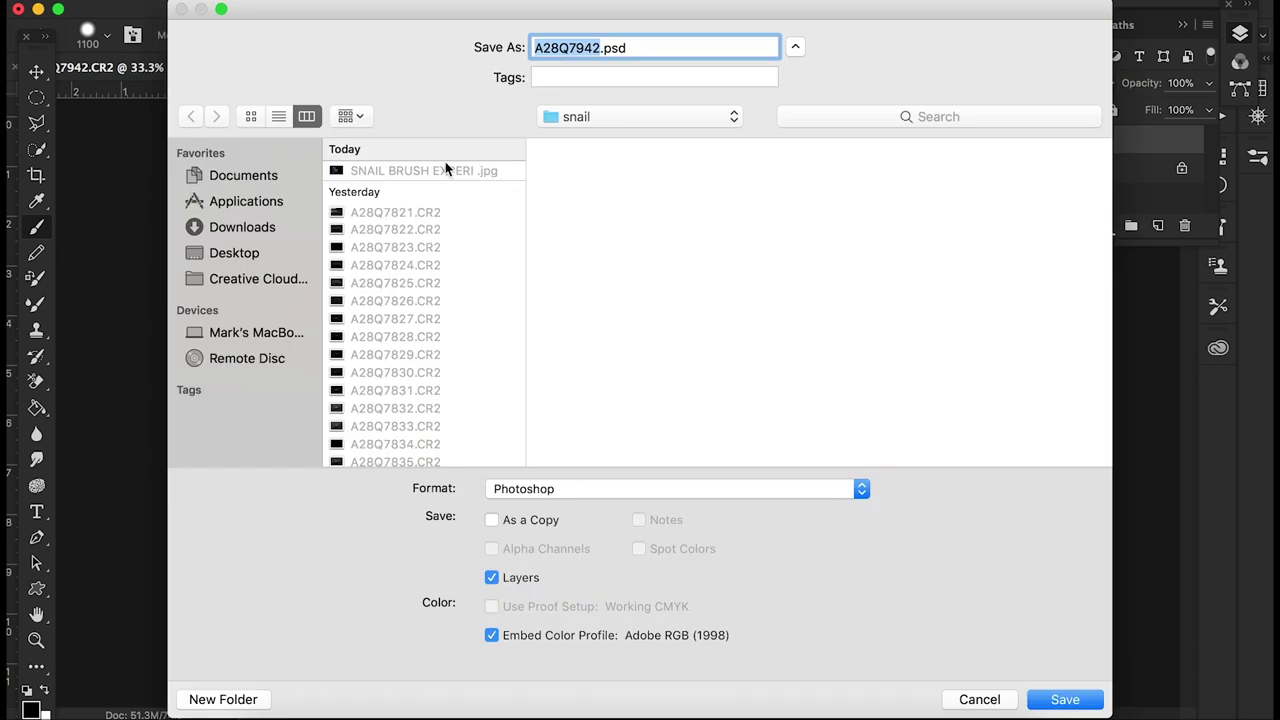
left_click(252, 252)
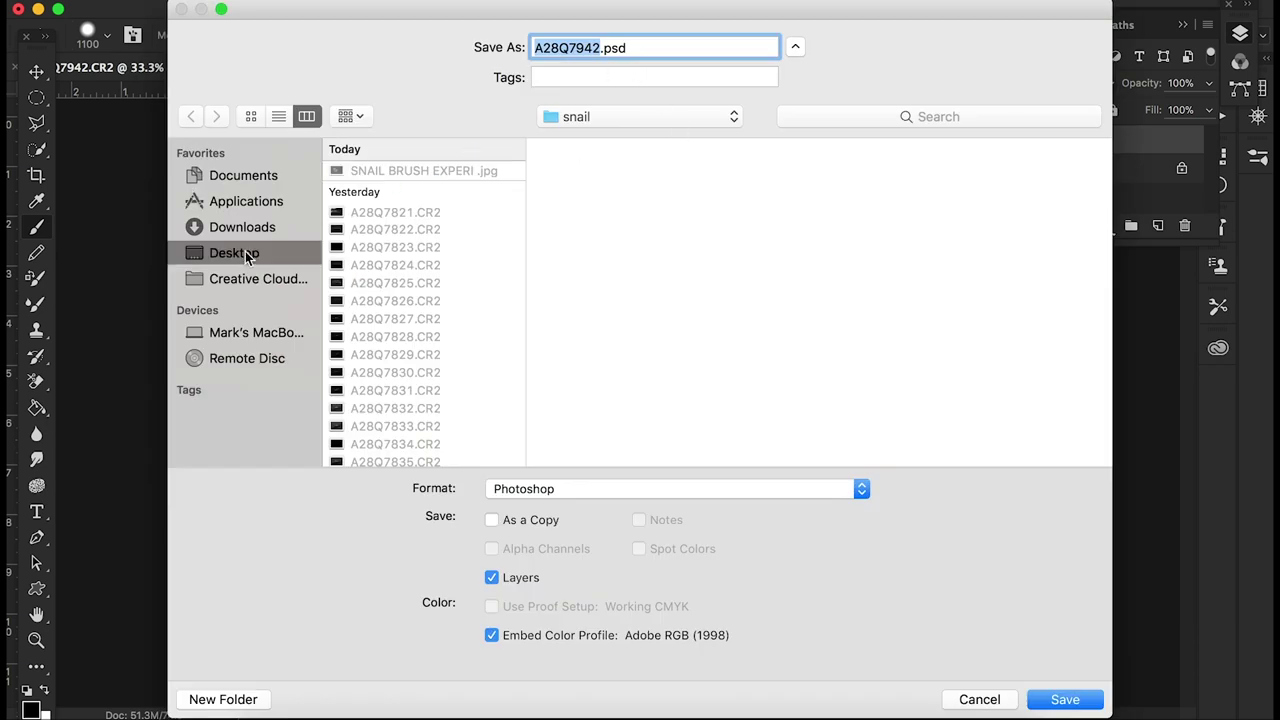
left_click(599, 50)
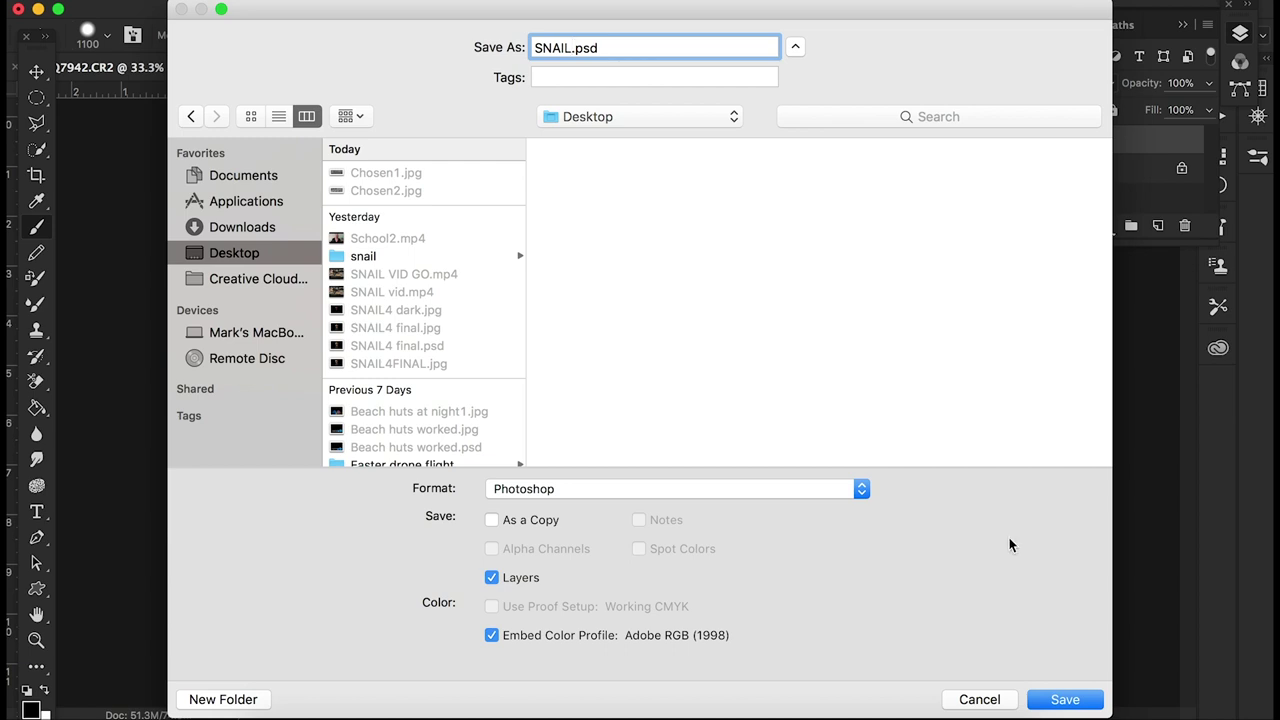
left_click(1060, 702)
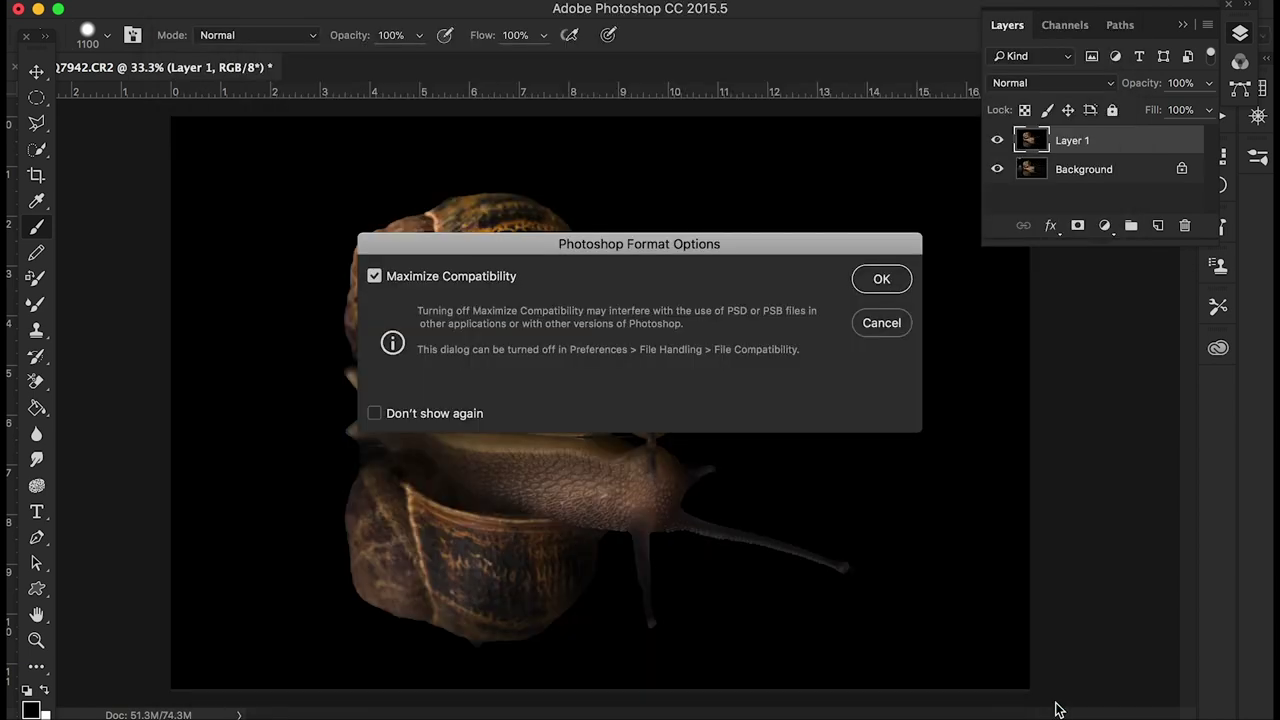
left_click(881, 280)
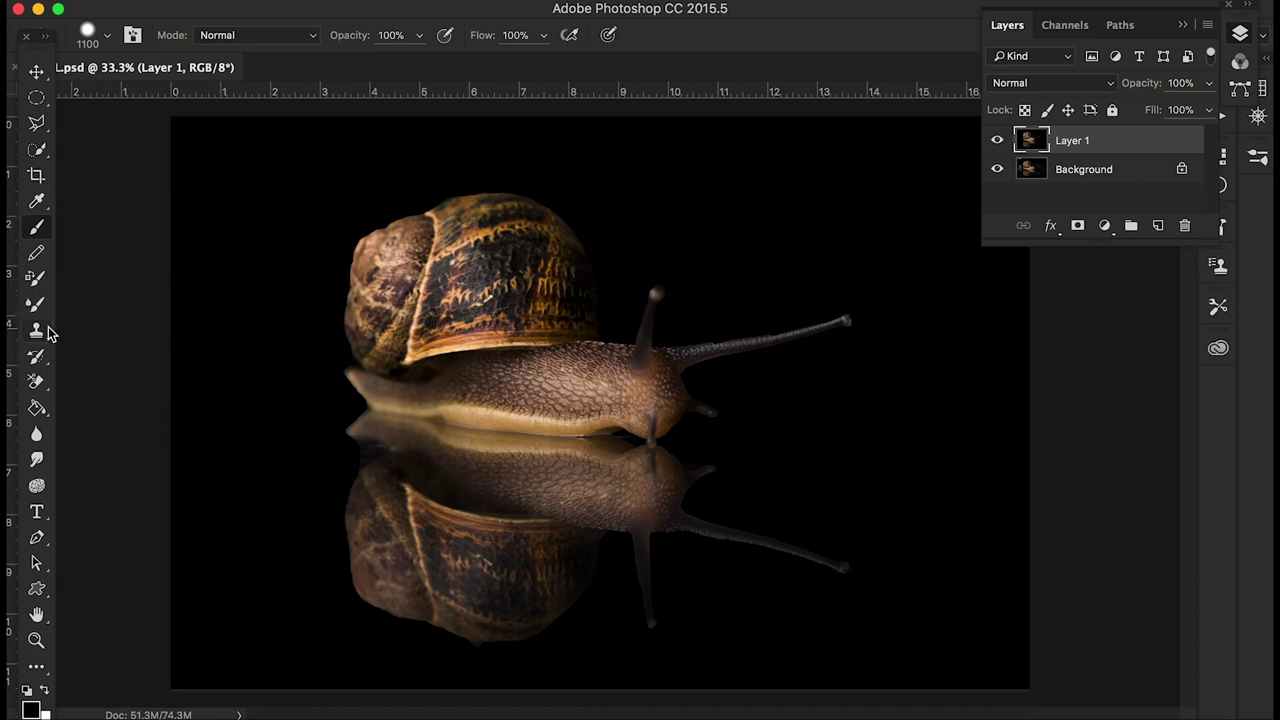
Step: Fade the reflection's left tip with a 300 px, 6% hardness Eraser
left_click(40, 386)
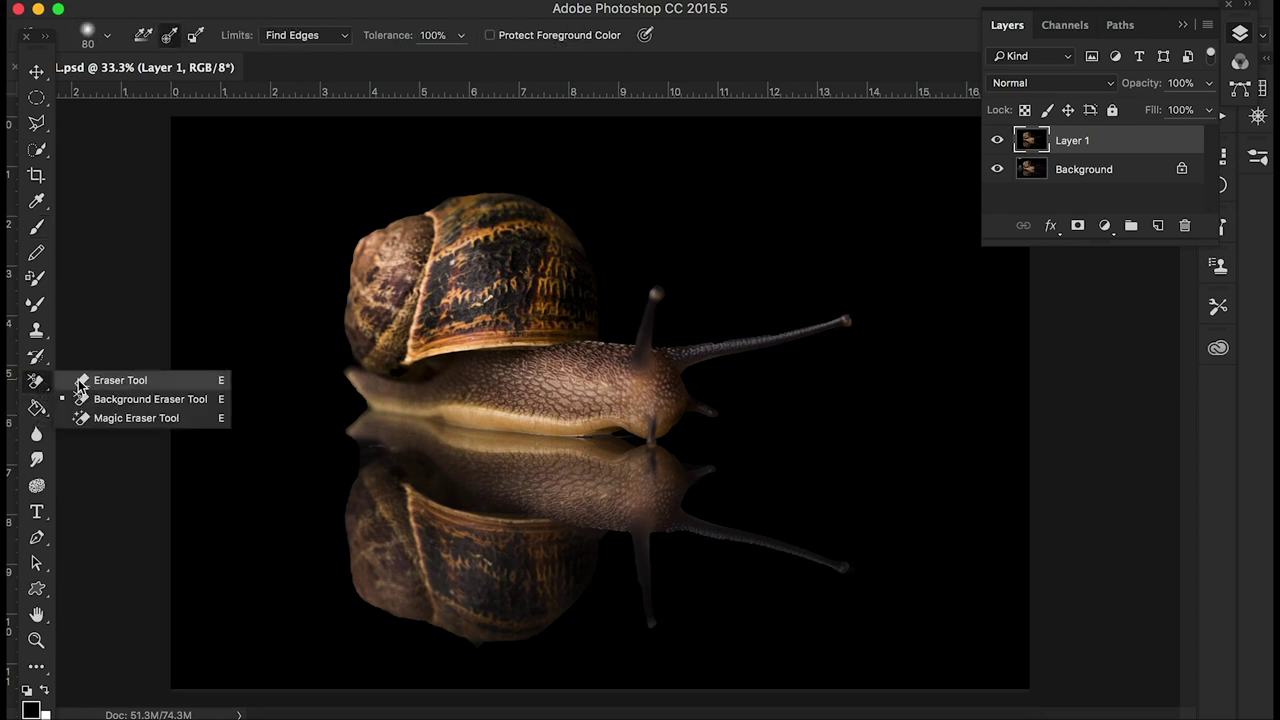
left_click(82, 380)
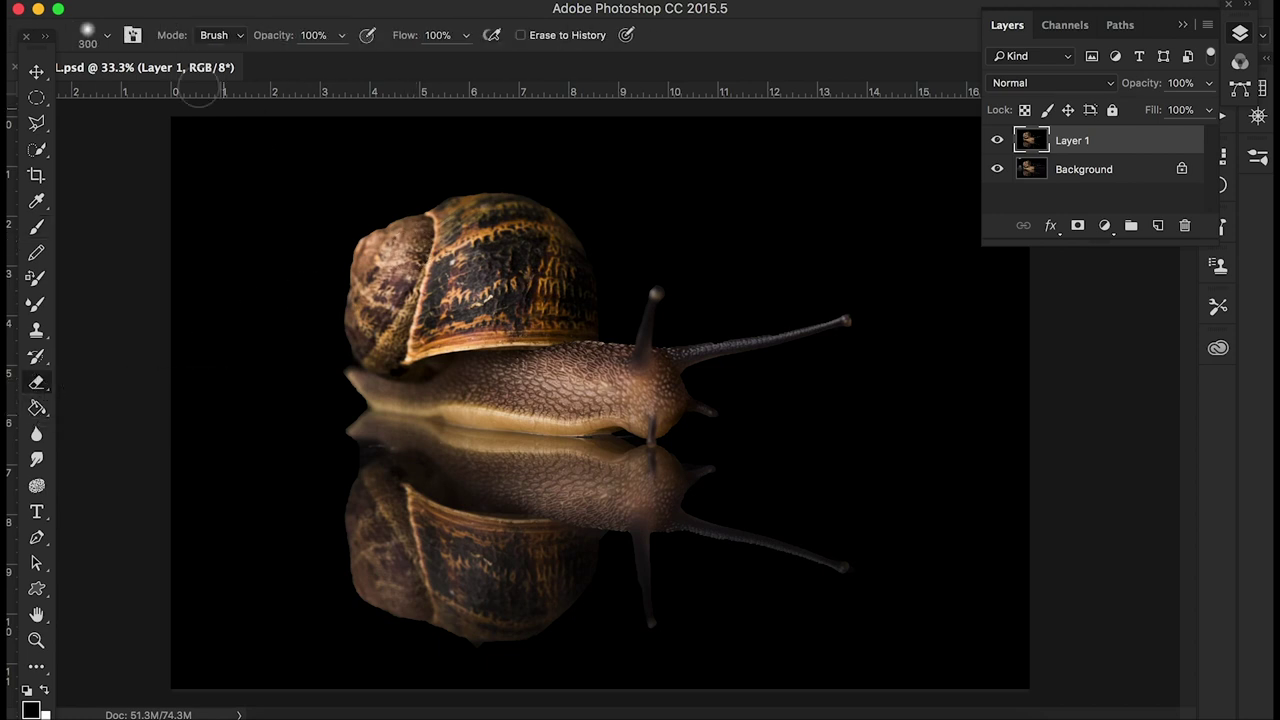
left_click(98, 42)
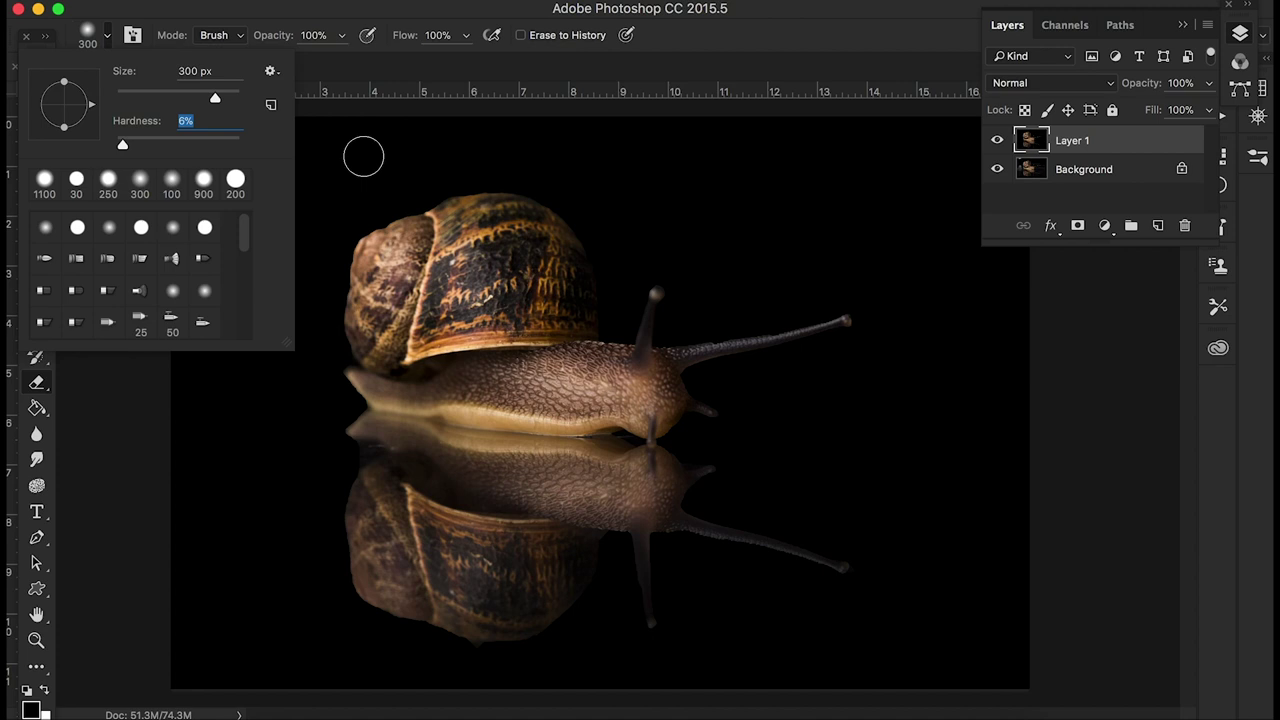
key("Return")
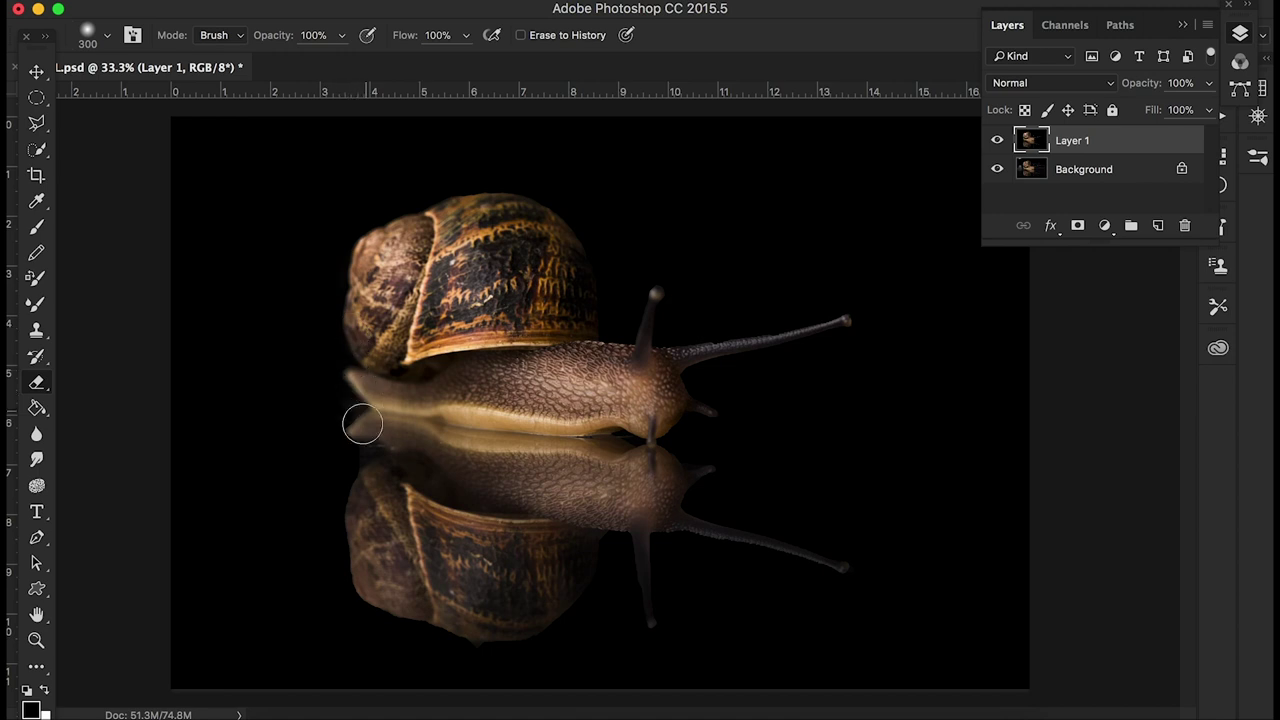
mouse_move(345, 432)
left_mouse_down()
mouse_move(391, 443)
mouse_move(357, 494)
mouse_move(354, 529)
mouse_move(360, 574)
mouse_move(389, 600)
mouse_move(449, 606)
mouse_move(409, 591)
mouse_move(431, 614)
mouse_move(509, 627)
mouse_move(571, 583)
mouse_move(591, 523)
mouse_move(639, 543)
left_mouse_up()
Step: Zoom in and soften the reflected tentacle where it meets the head with a smaller eraser
key("bracketleft")
key("bracketleft")
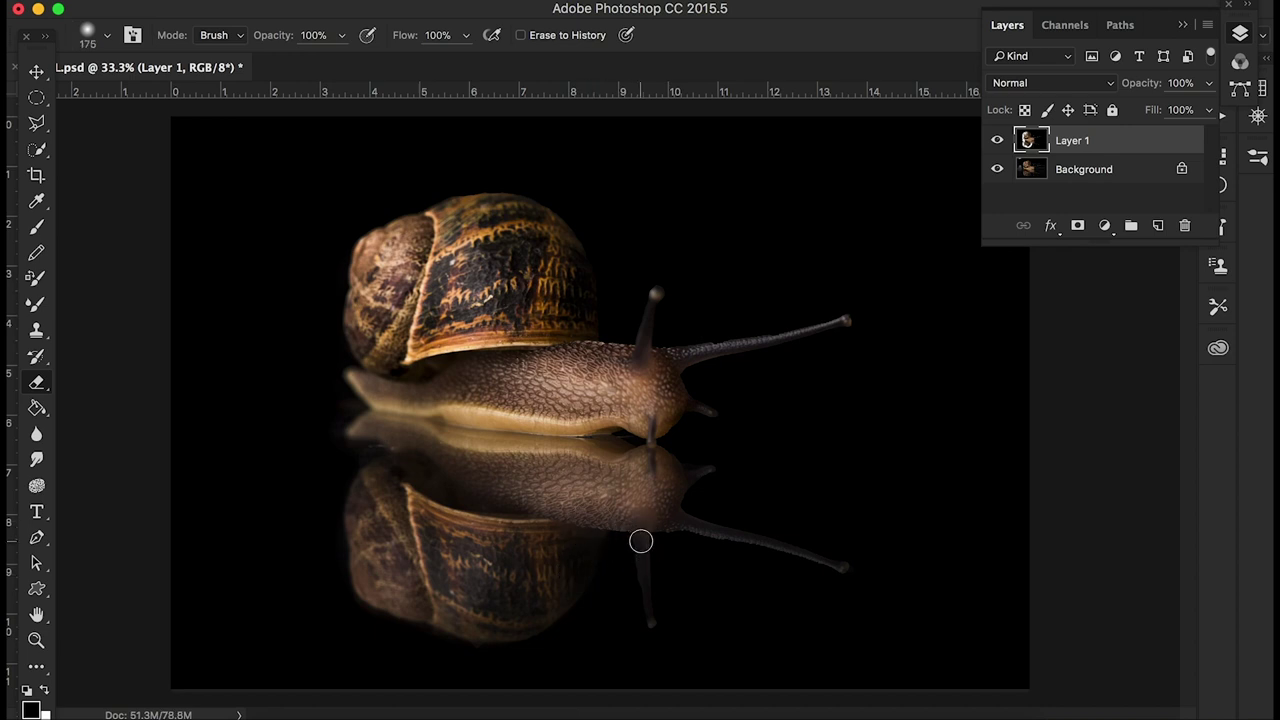
key("super+equal")
key("super+equal")
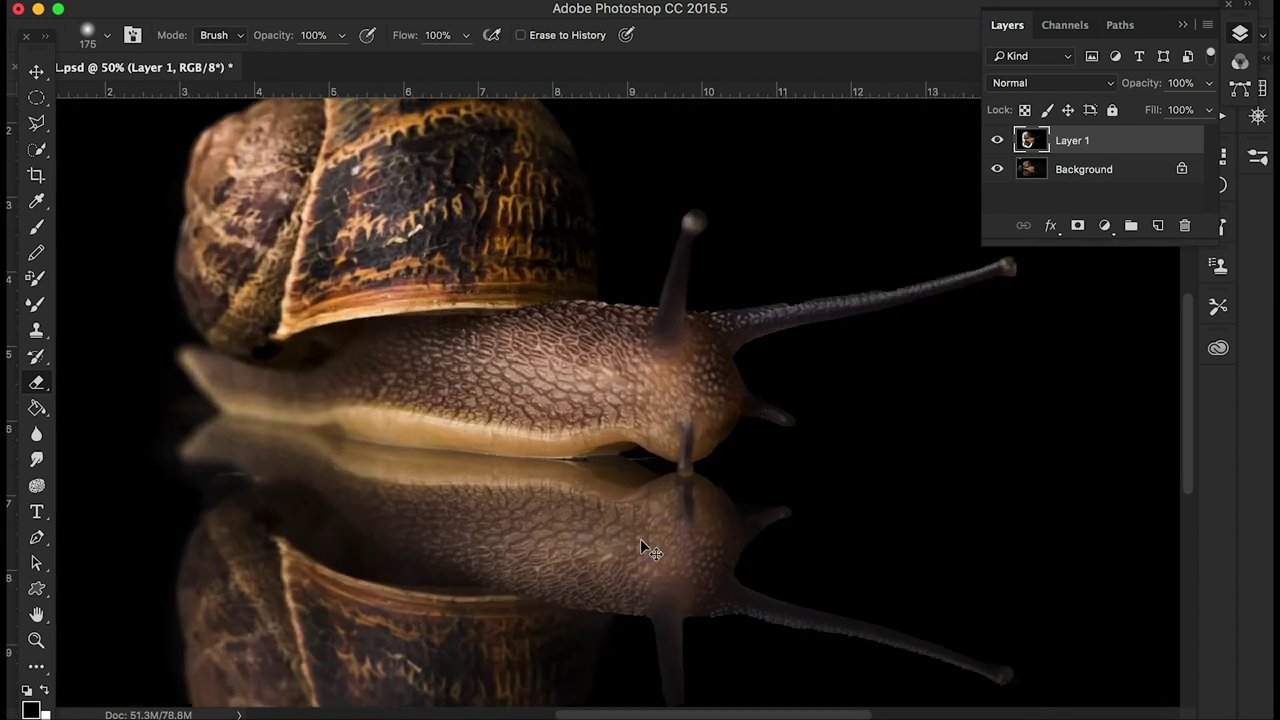
scroll(641, 541, "right", 2)
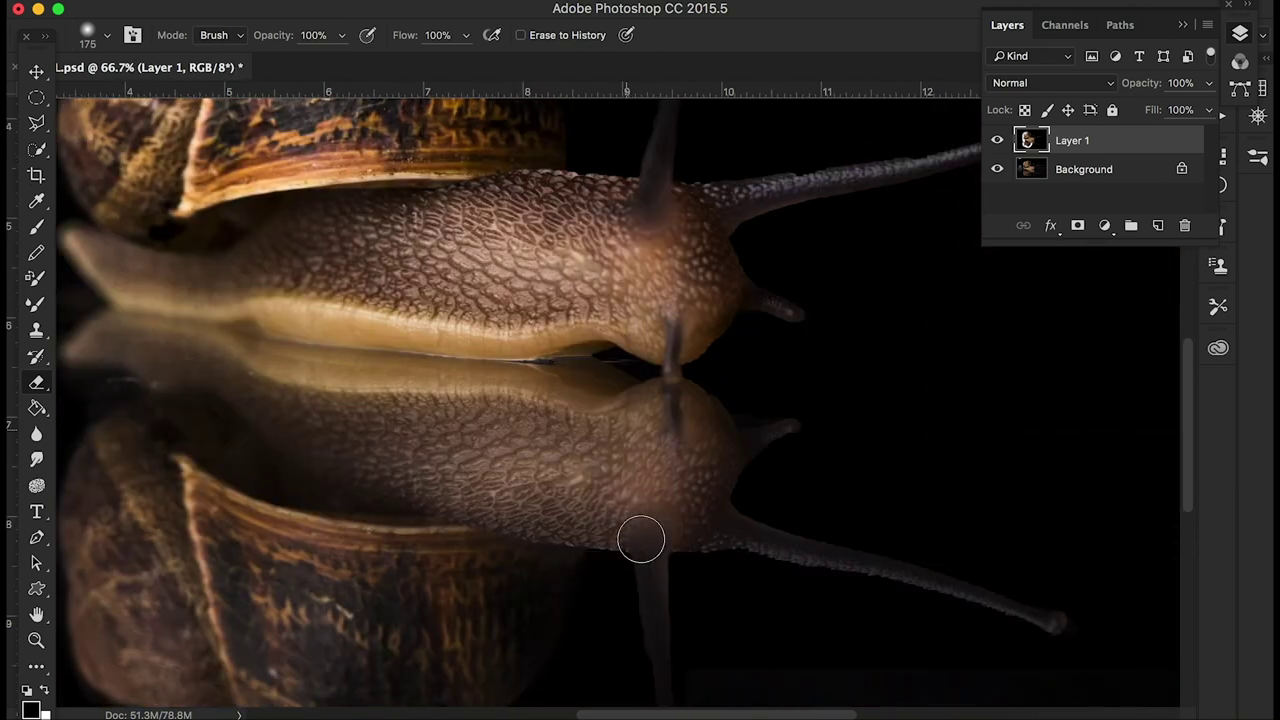
scroll(638, 525, "down", 5)
key("bracketleft")
key("bracketleft")
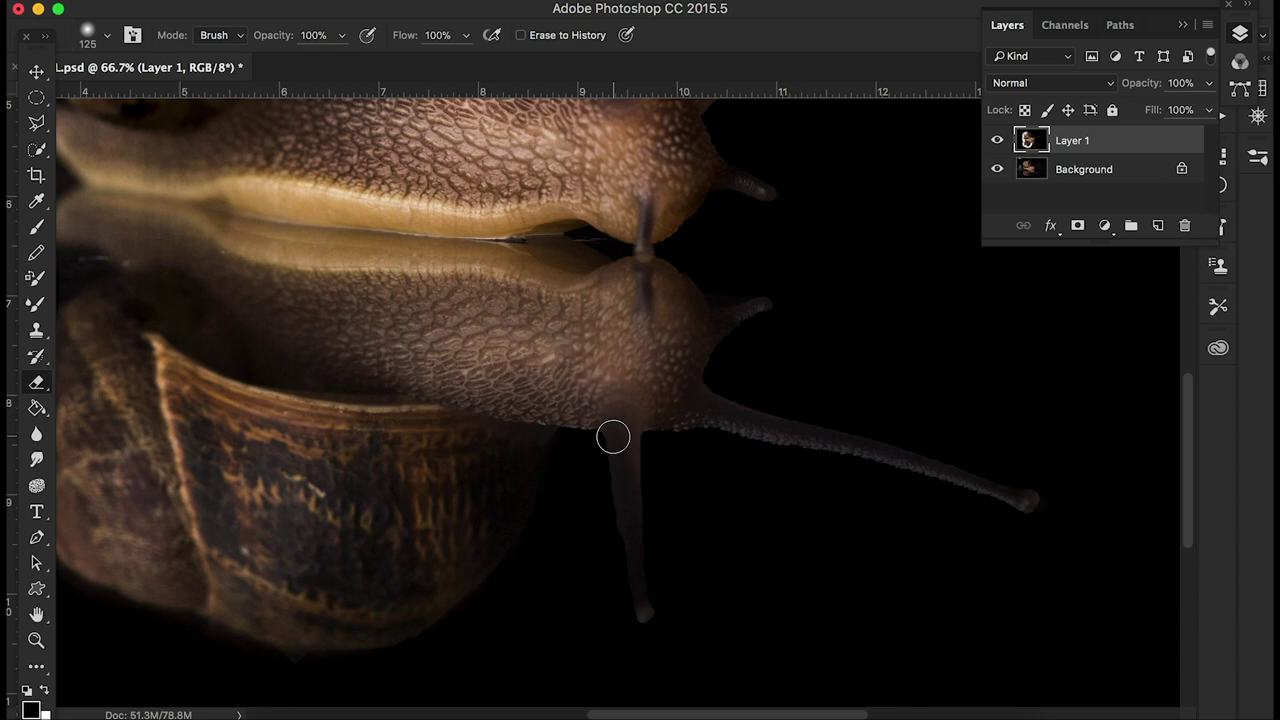
mouse_move(613, 437)
left_mouse_down()
mouse_move(642, 618)
mouse_move(625, 538)
mouse_move(647, 613)
mouse_move(637, 420)
mouse_move(638, 601)
mouse_move(595, 428)
mouse_move(546, 427)
mouse_move(528, 446)
mouse_move(512, 517)
mouse_move(529, 450)
mouse_move(604, 405)
mouse_move(629, 424)
mouse_move(709, 417)
mouse_move(812, 436)
mouse_move(1029, 503)
left_mouse_up()
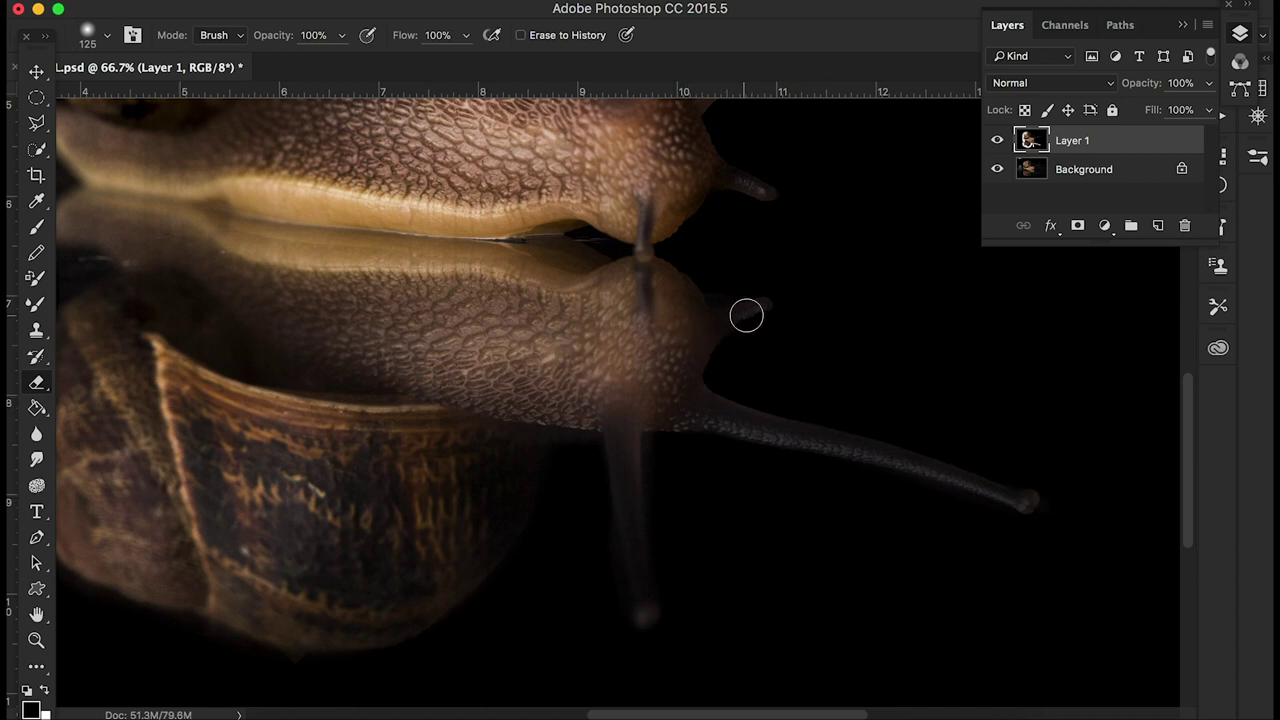
Step: At size 100, erase around the reflected tentacle tip, the eye-stalk junction and the upper tentacle
key("bracketleft")
left_click_drag(761, 310, 736, 323)
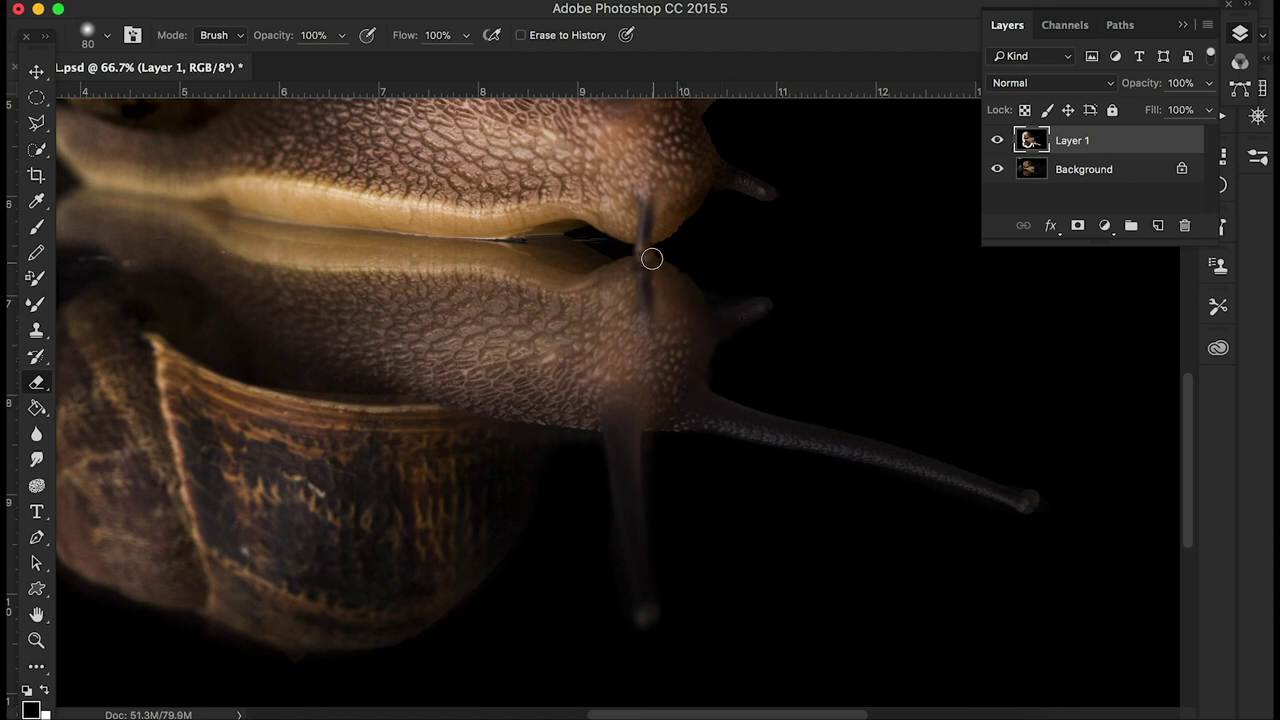
left_click_drag(651, 259, 671, 227)
left_click_drag(697, 186, 753, 182)
scroll(697, 124, "up", 10)
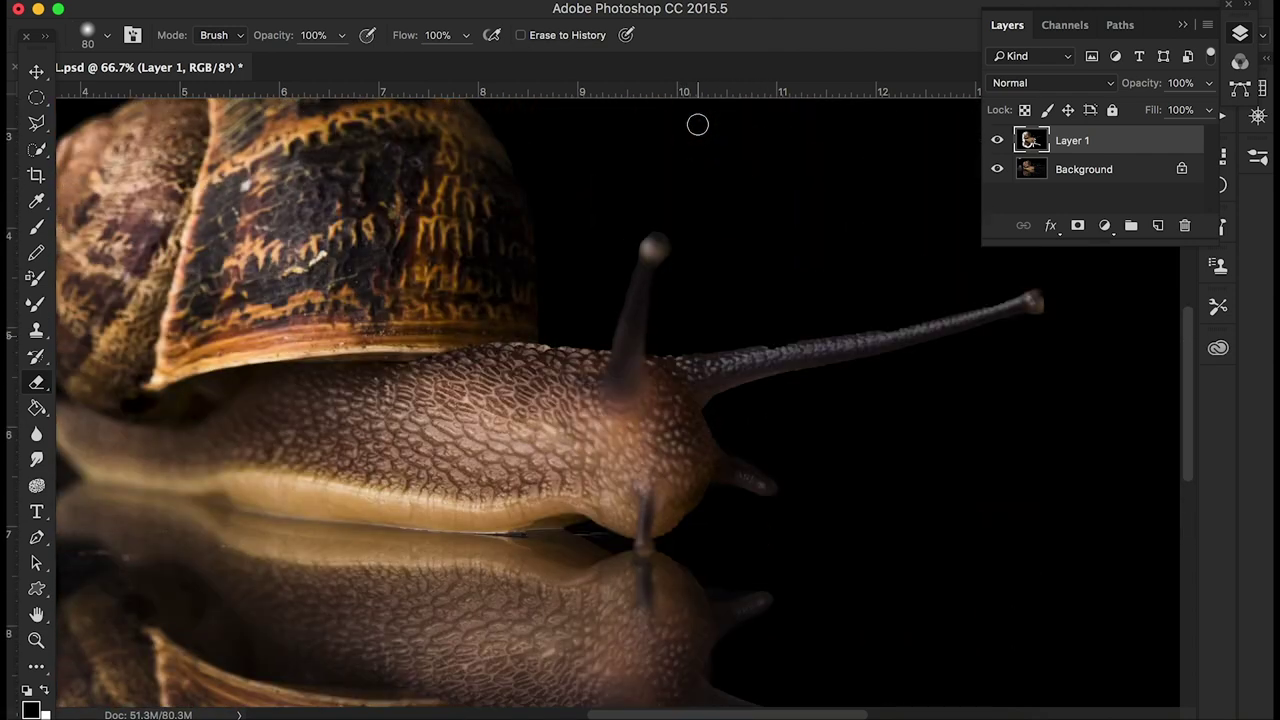
Step: Shrink the eraser to 60 px and smooth the notch in the long tentacle's upper edge
scroll(697, 124, "right", 5)
scroll(697, 124, "up", 2)
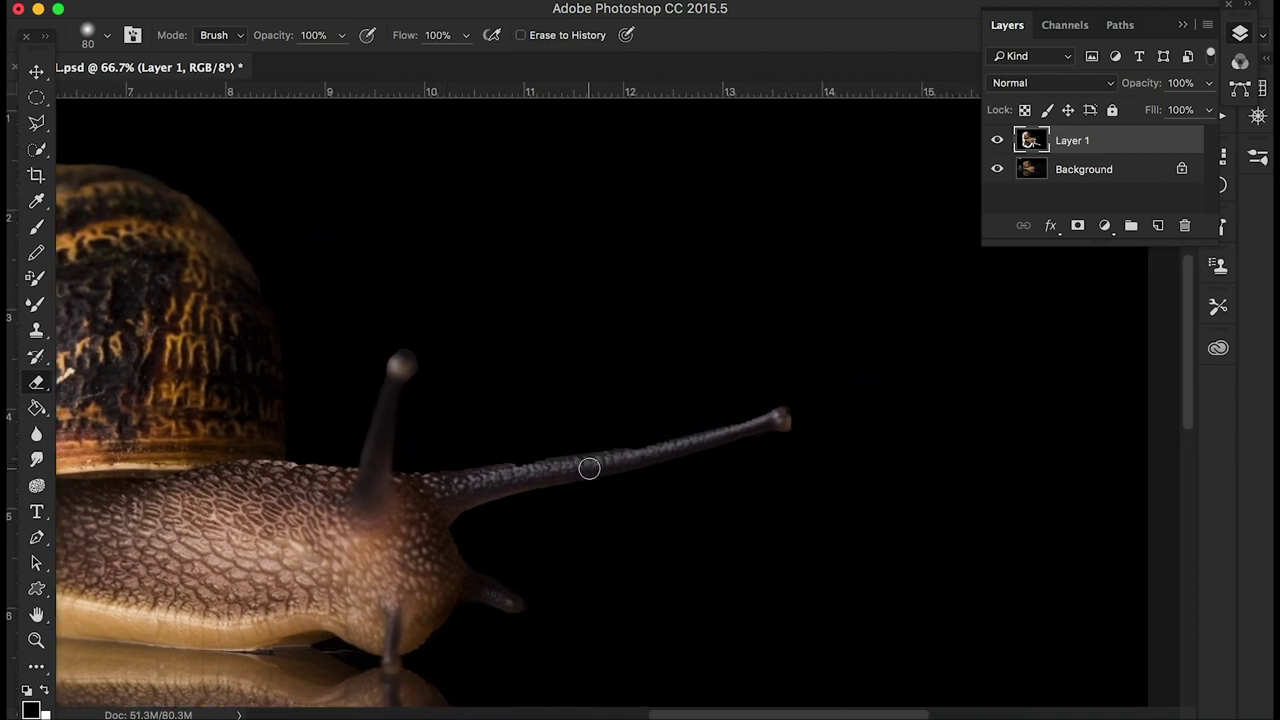
scroll(589, 468, "up", 2)
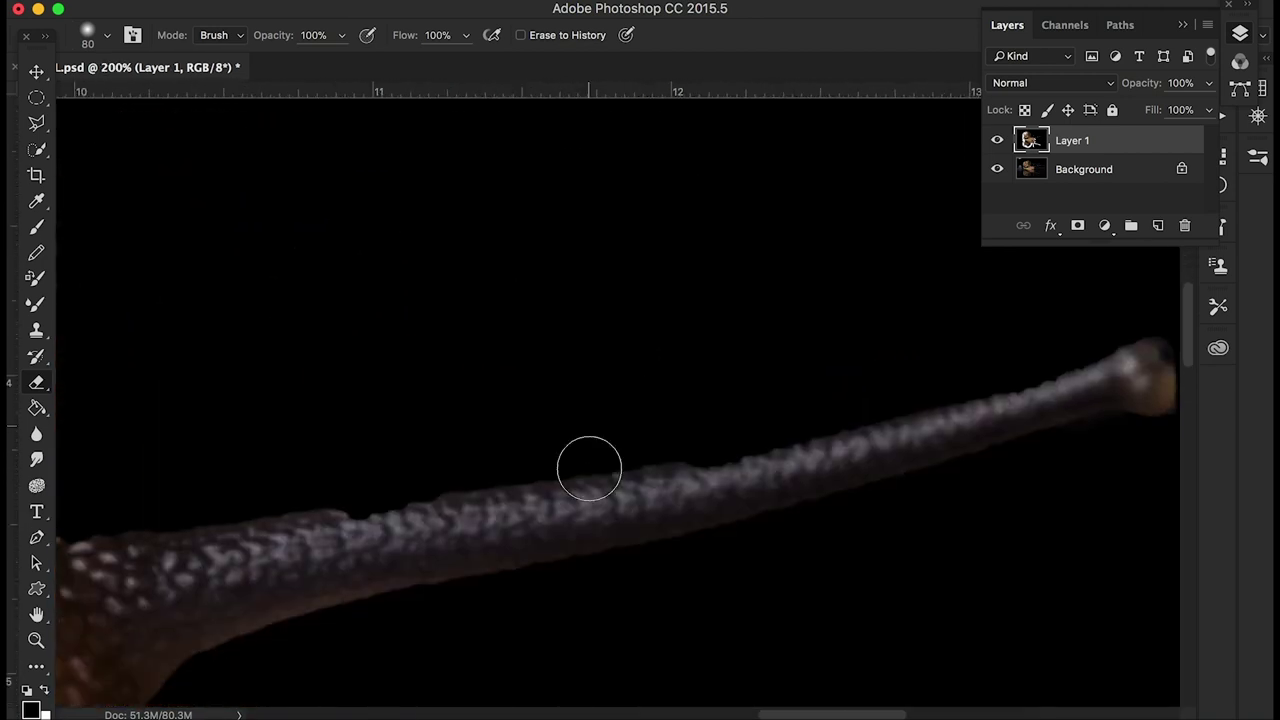
scroll(589, 468, "down", 5)
scroll(589, 468, "left", 3)
key("bracketleft")
key("bracketleft")
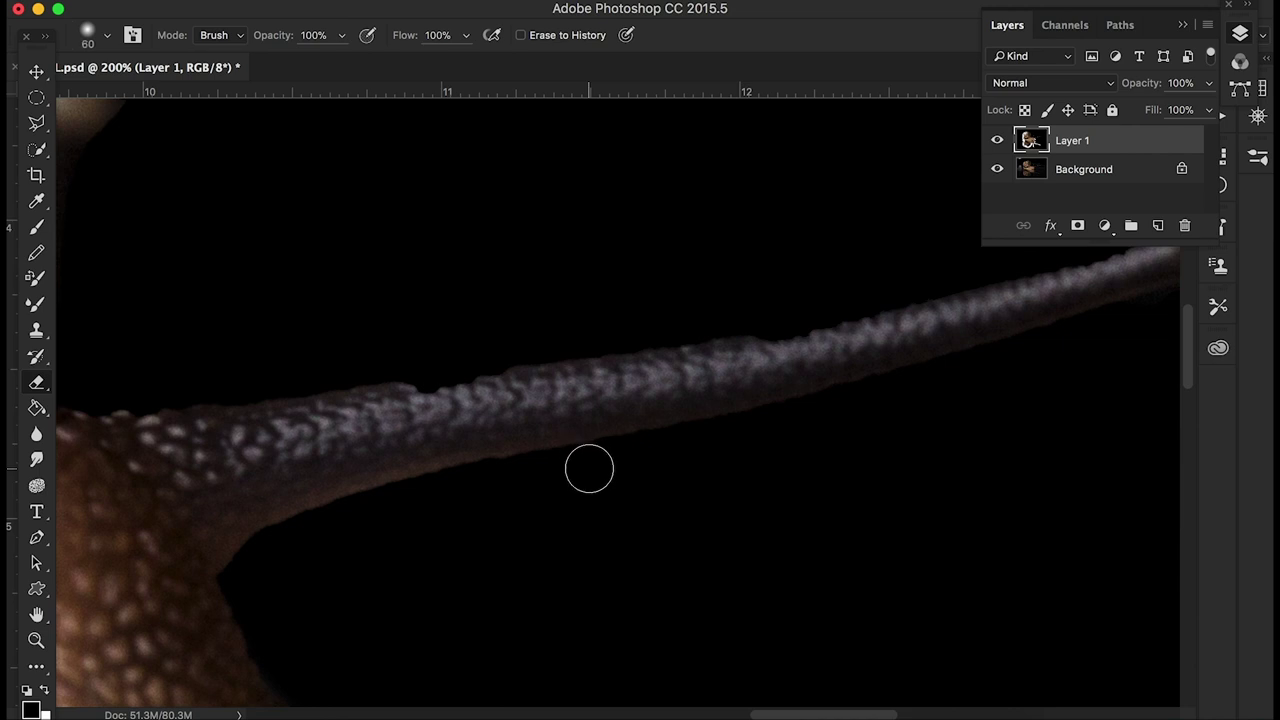
mouse_move(557, 386)
left_mouse_down()
mouse_move(387, 406)
mouse_move(650, 386)
mouse_move(918, 328)
mouse_move(680, 406)
mouse_move(492, 433)
mouse_move(384, 468)
mouse_move(266, 512)
mouse_move(197, 580)
left_mouse_up()
Step: Clean the long tentacle's upper edge and soften around its tip
scroll(731, 420, "right", 5)
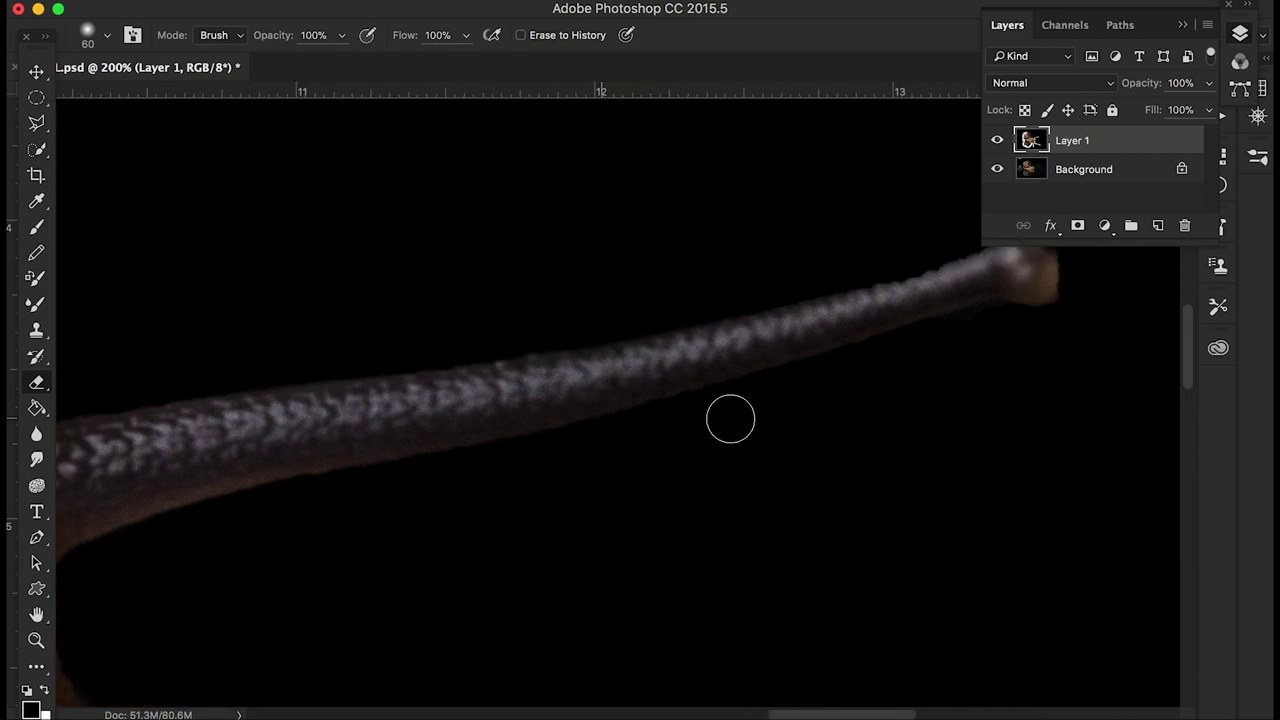
scroll(731, 420, "right", 3)
scroll(731, 420, "up", 2)
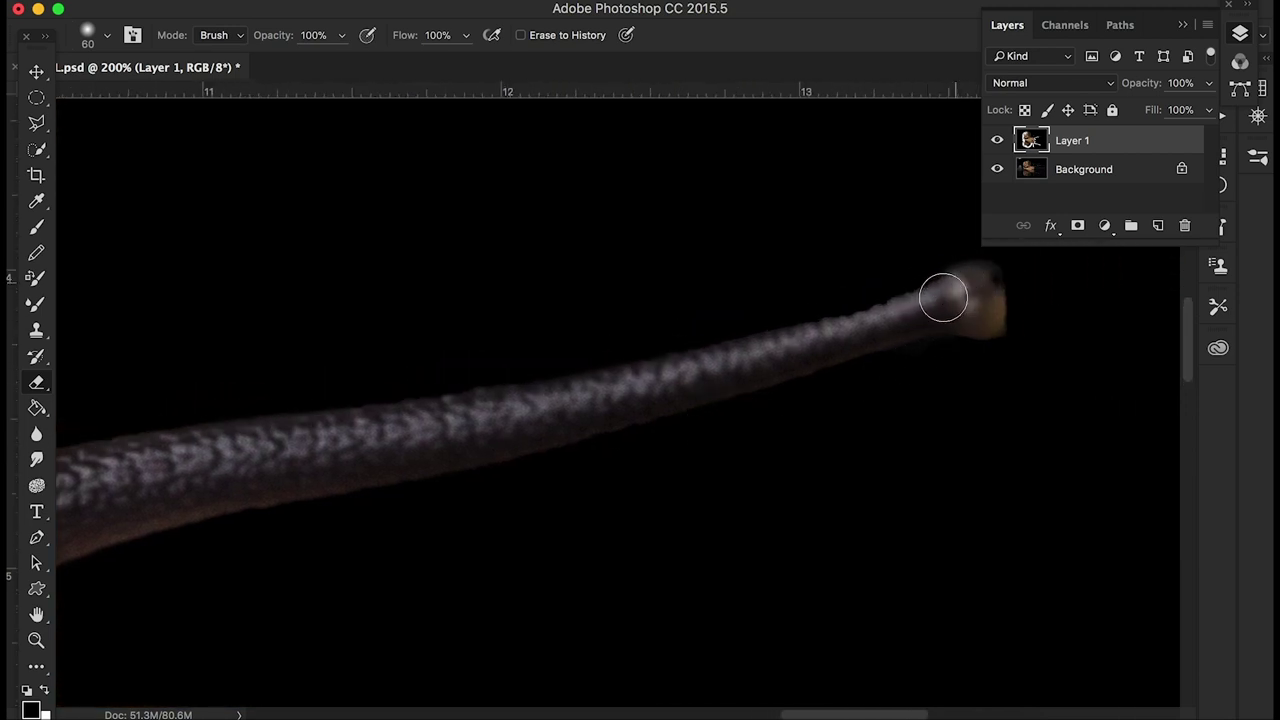
mouse_move(943, 297)
left_mouse_down()
mouse_move(813, 345)
mouse_move(523, 403)
left_mouse_up()
mouse_move(991, 309)
left_mouse_down()
mouse_move(983, 286)
mouse_move(989, 320)
mouse_move(983, 286)
mouse_move(966, 320)
mouse_move(800, 346)
mouse_move(645, 395)
left_mouse_up()
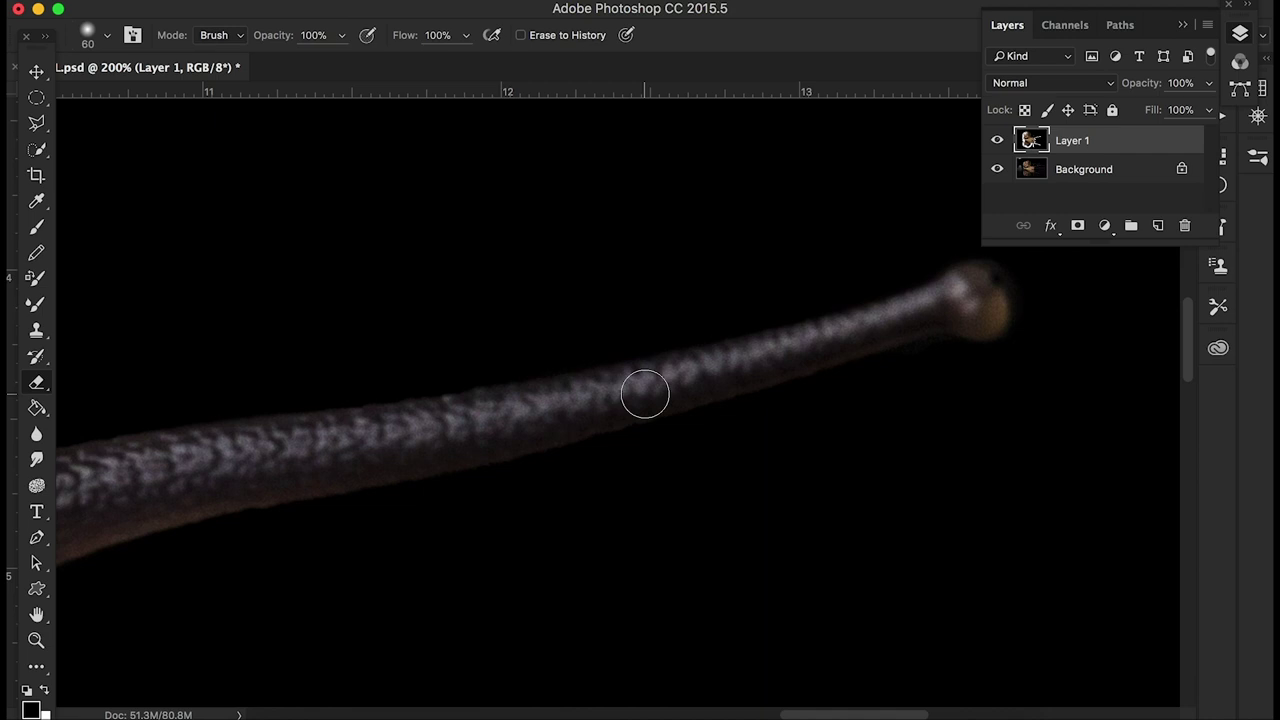
scroll(645, 395, "down", 5)
Step: Erase the soft glow along the upright tentacle, from tip to base and its left edge
scroll(645, 392, "left", 5)
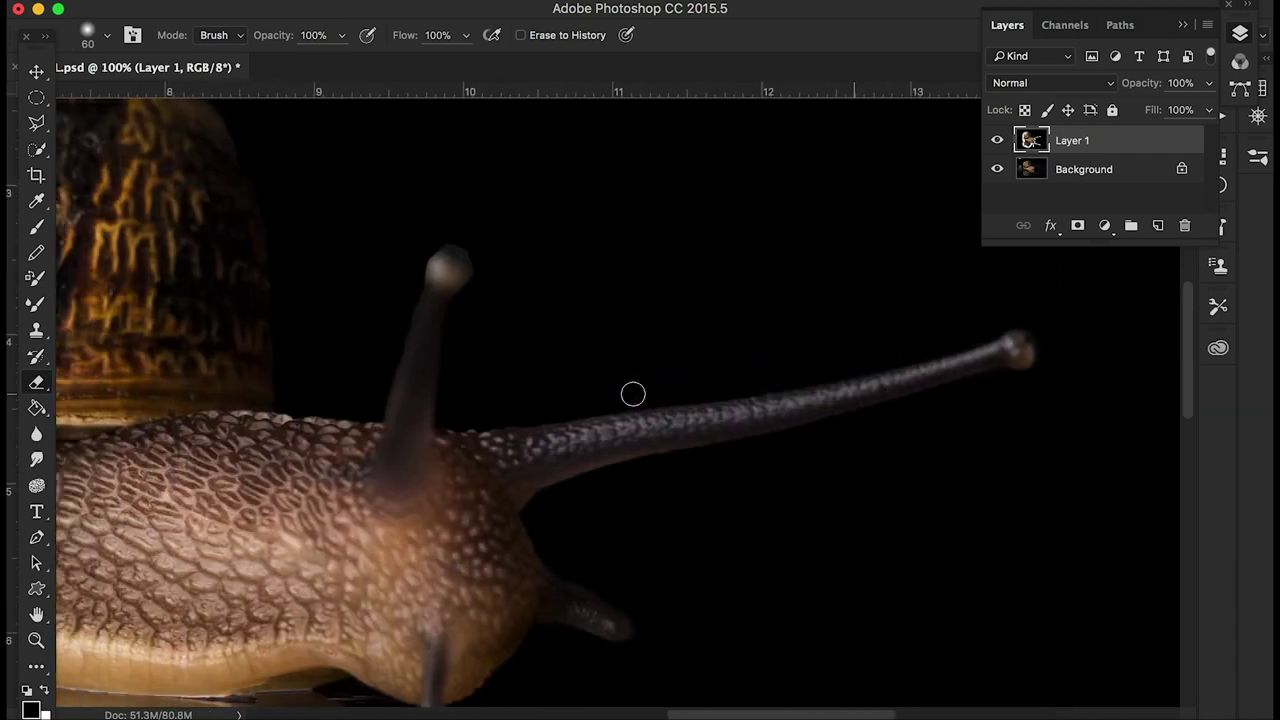
scroll(633, 394, "left", 2)
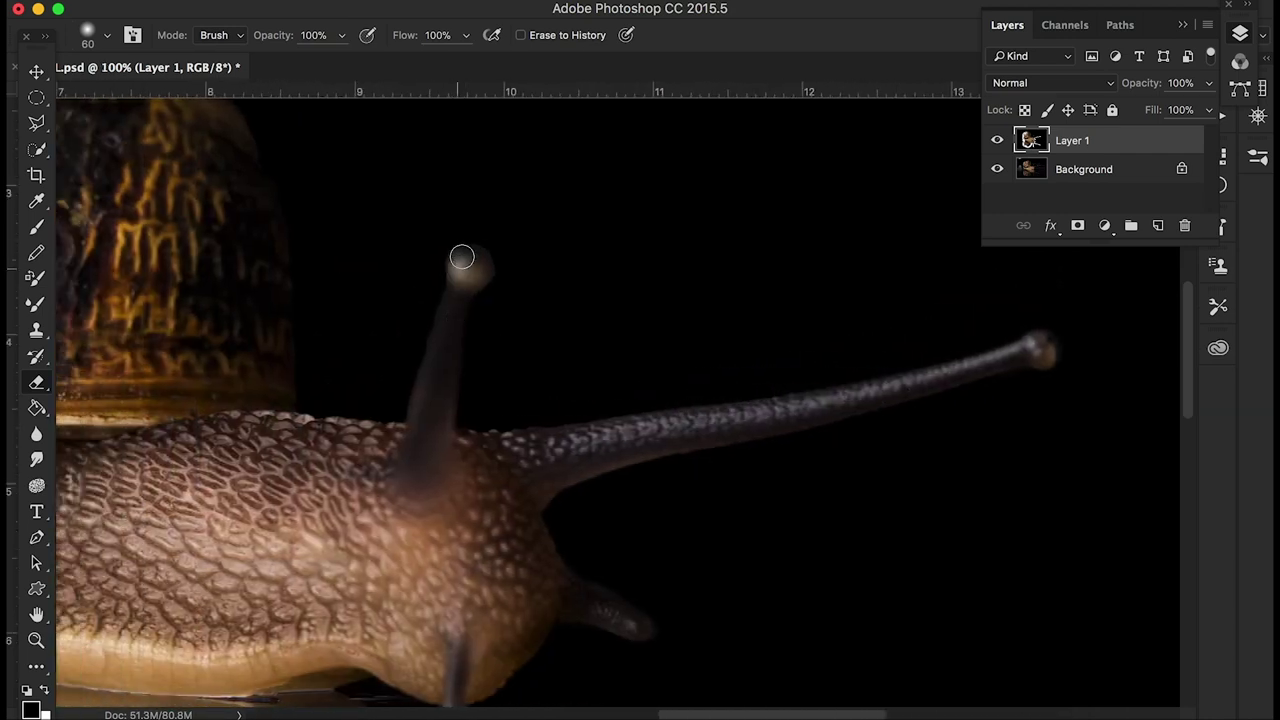
mouse_move(476, 277)
left_mouse_down()
mouse_move(457, 297)
mouse_move(449, 452)
left_mouse_up()
left_click_drag(451, 284, 435, 339)
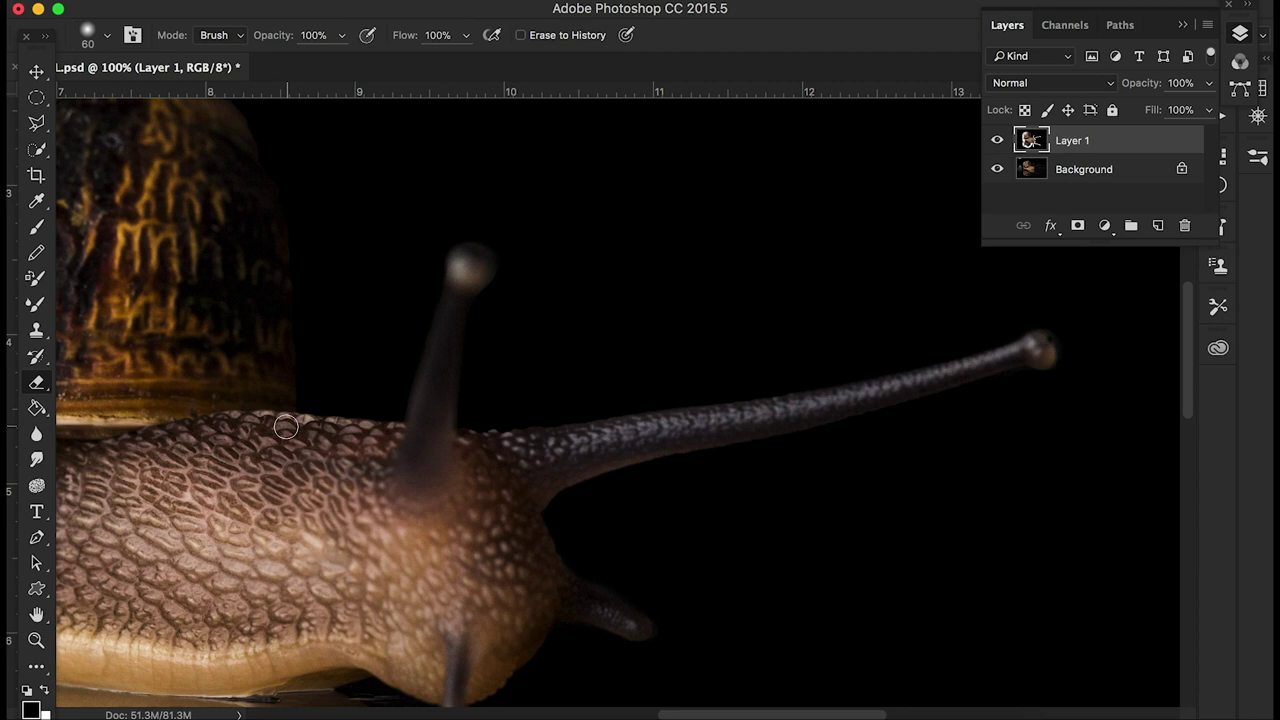
Step: Pan across the 100% view to trace the shell and reflection's outer edges down to the shell's lower edge
scroll(286, 427, "up", 2)
scroll(286, 427, "left", 2)
scroll(286, 427, "up", 10)
scroll(286, 427, "left", 10)
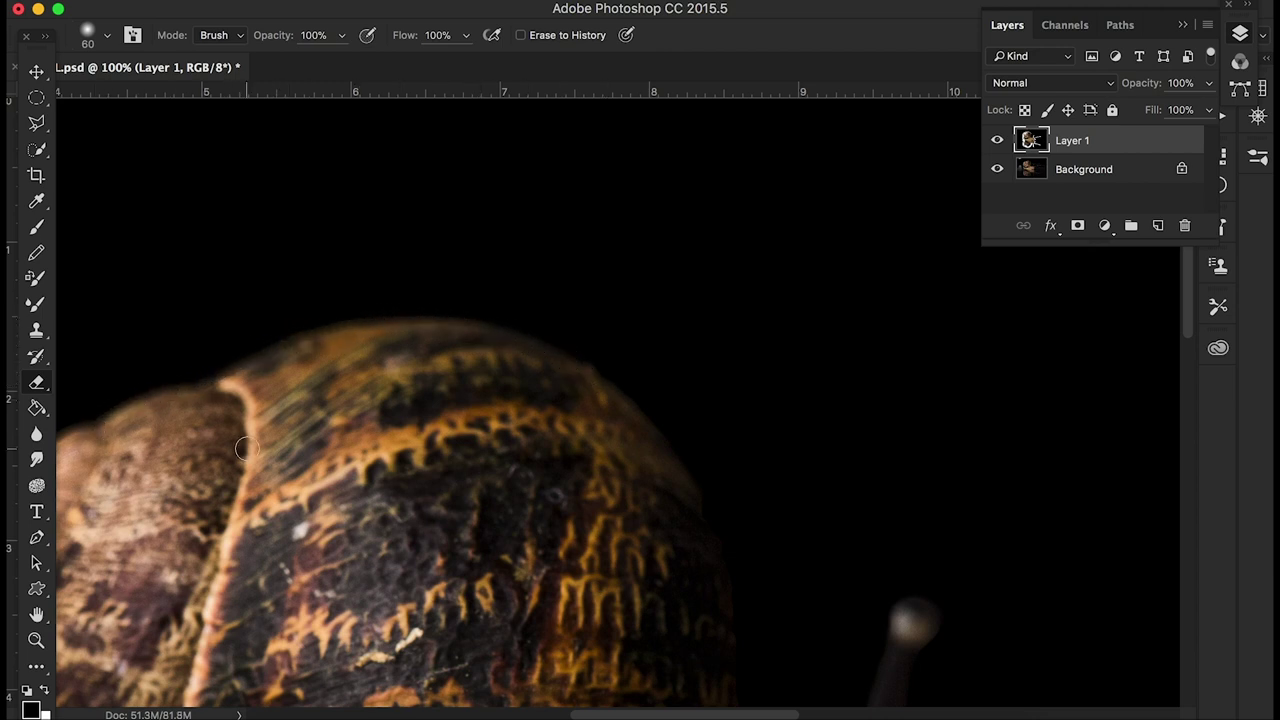
scroll(246, 449, "left", 5)
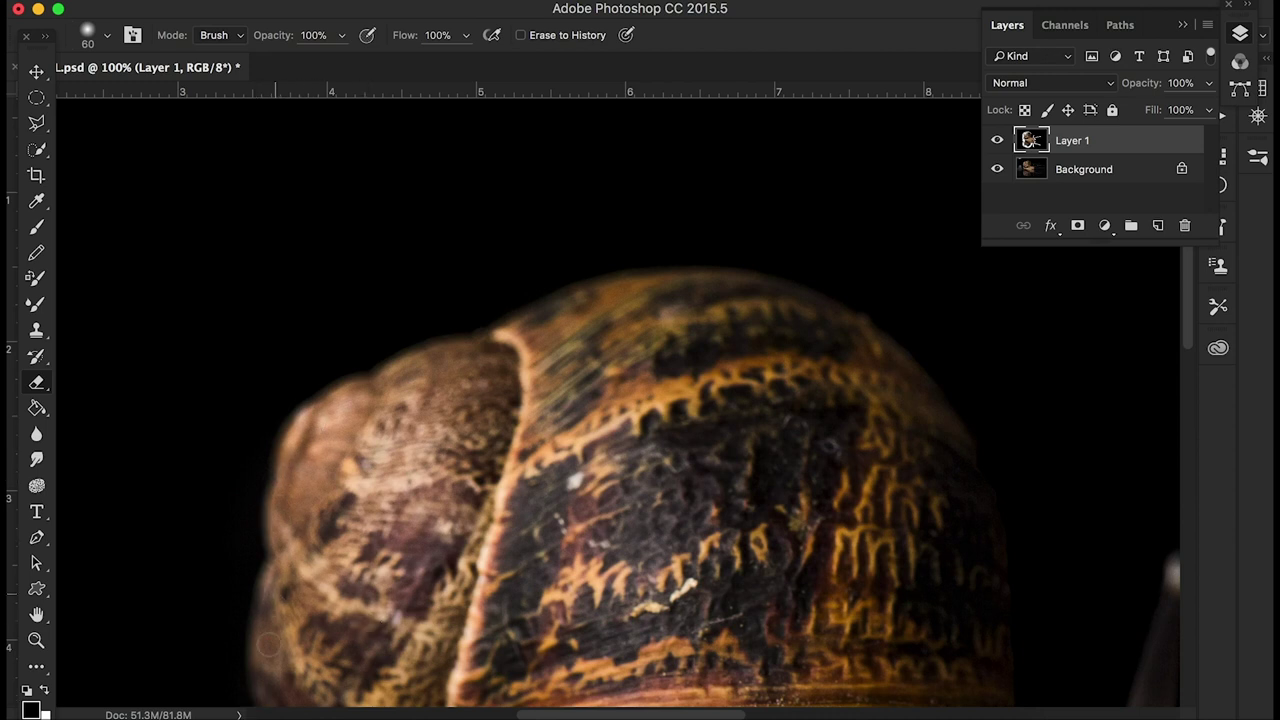
scroll(373, 617, "down", 5)
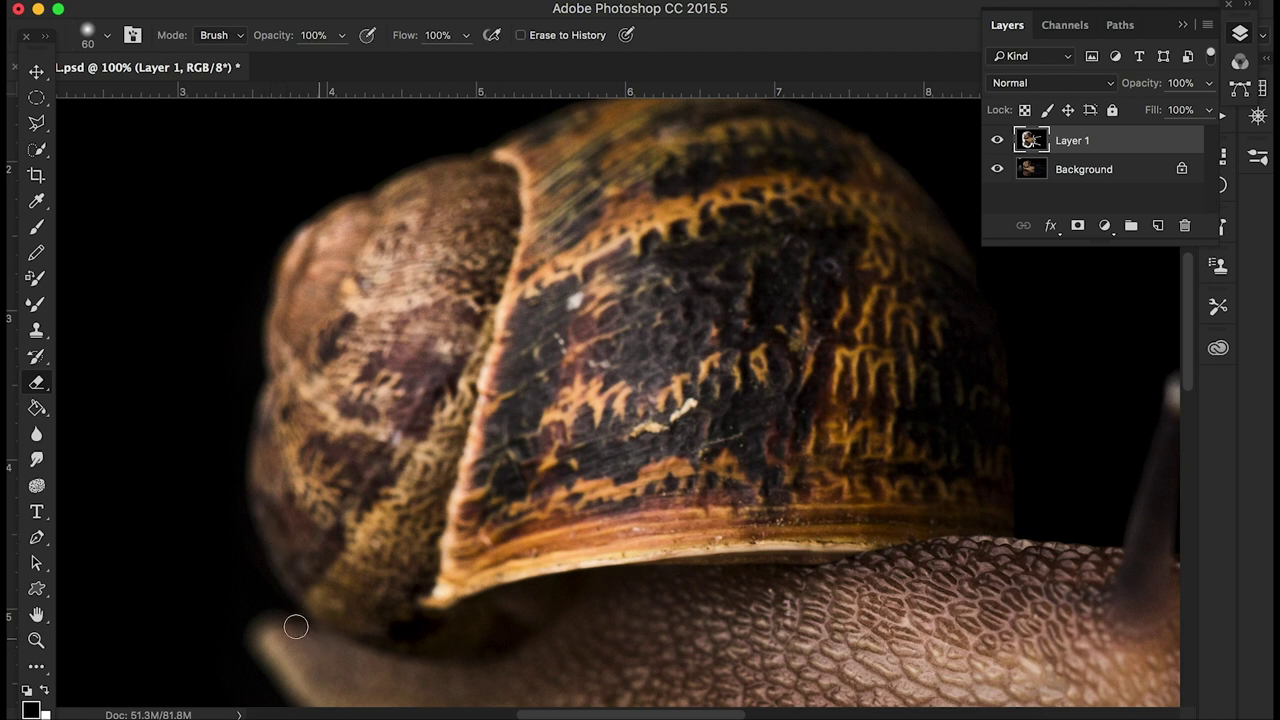
scroll(390, 693, "down", 5)
scroll(390, 693, "left", 2)
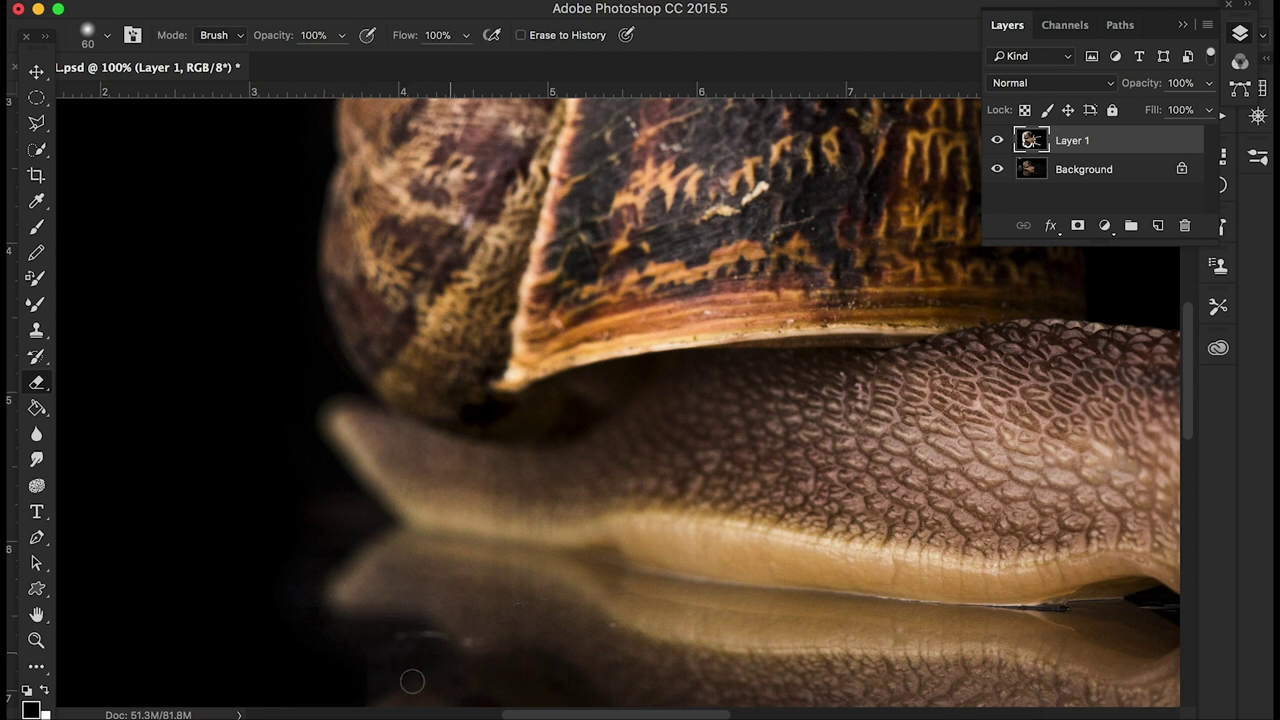
scroll(435, 651, "down", 4)
scroll(435, 651, "left", 1)
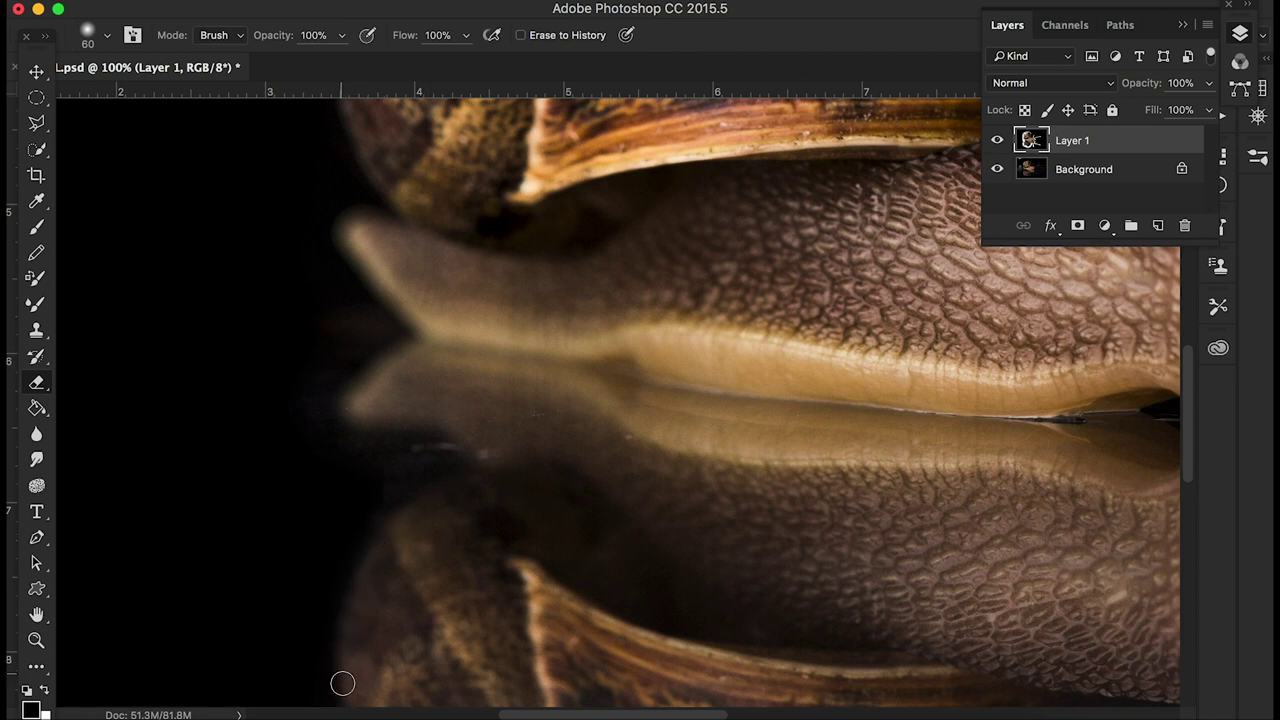
scroll(400, 663, "down", 6)
scroll(400, 663, "right", 1)
scroll(406, 666, "down", 3)
scroll(406, 666, "right", 1)
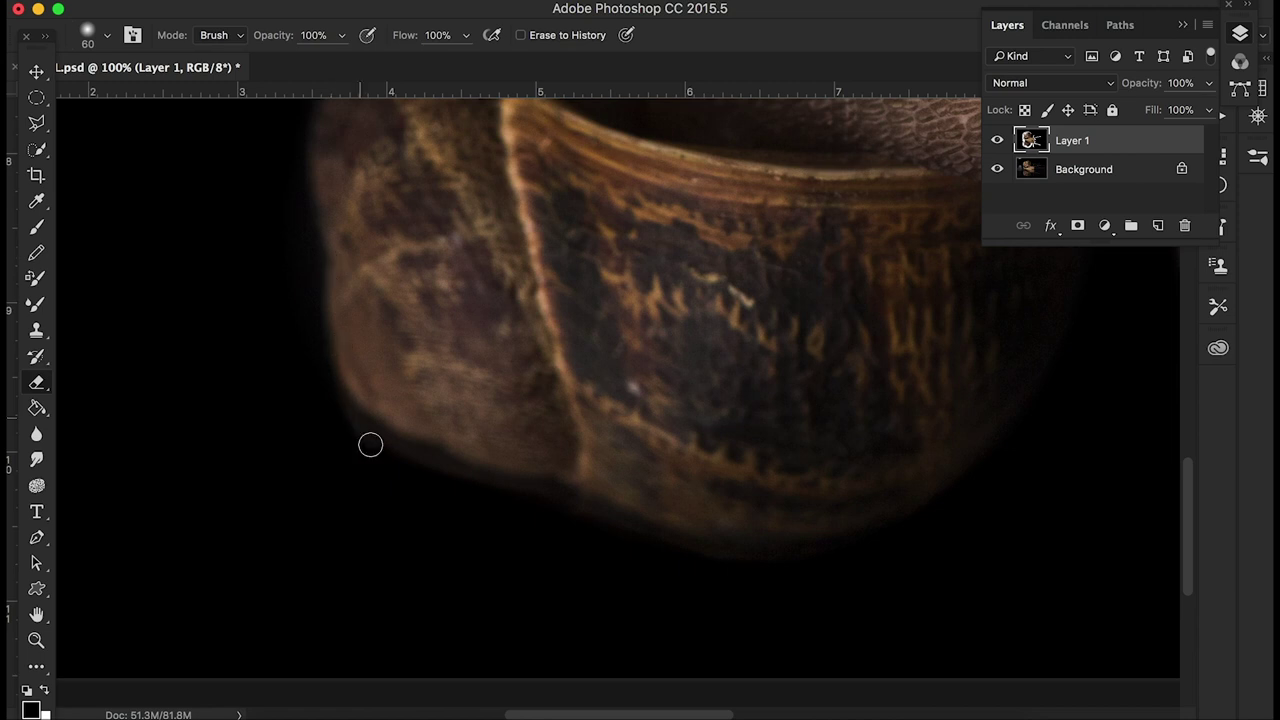
Step: Erase the soft glow beside the reflected shell, then zoom out to 33.3%
left_click(368, 443)
key("super+minus")
key("super+minus")
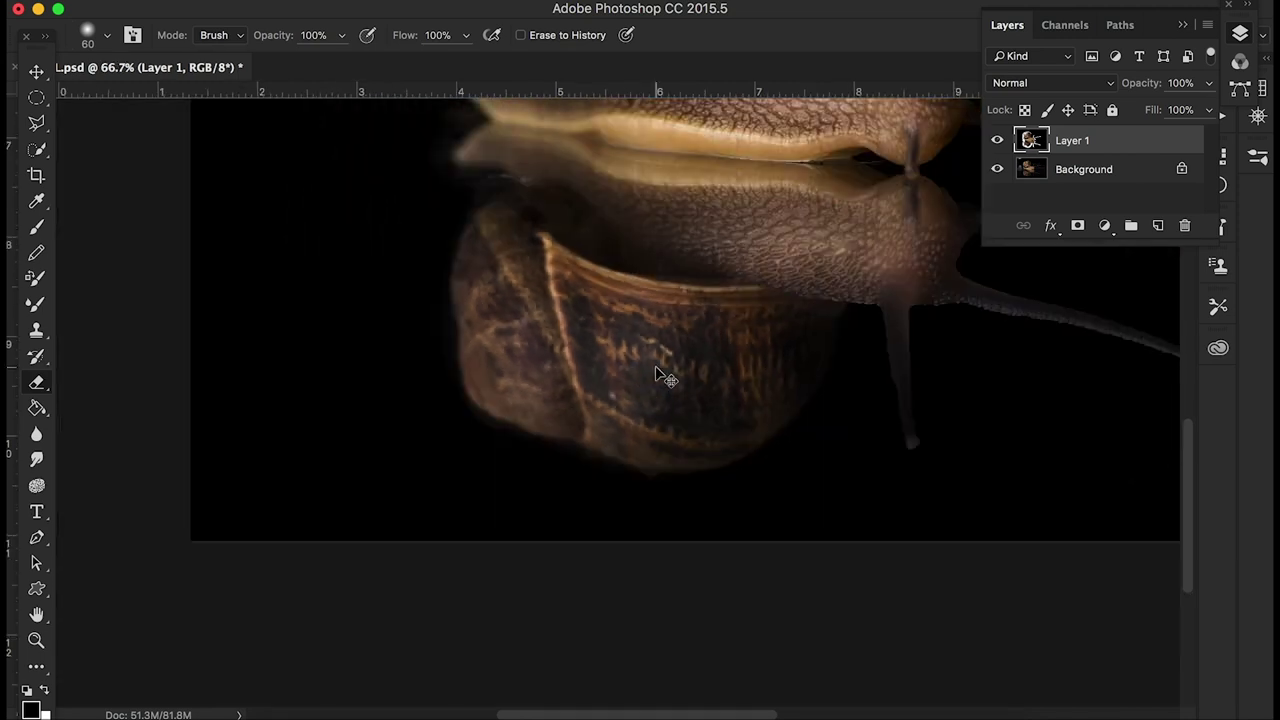
key("super+minus")
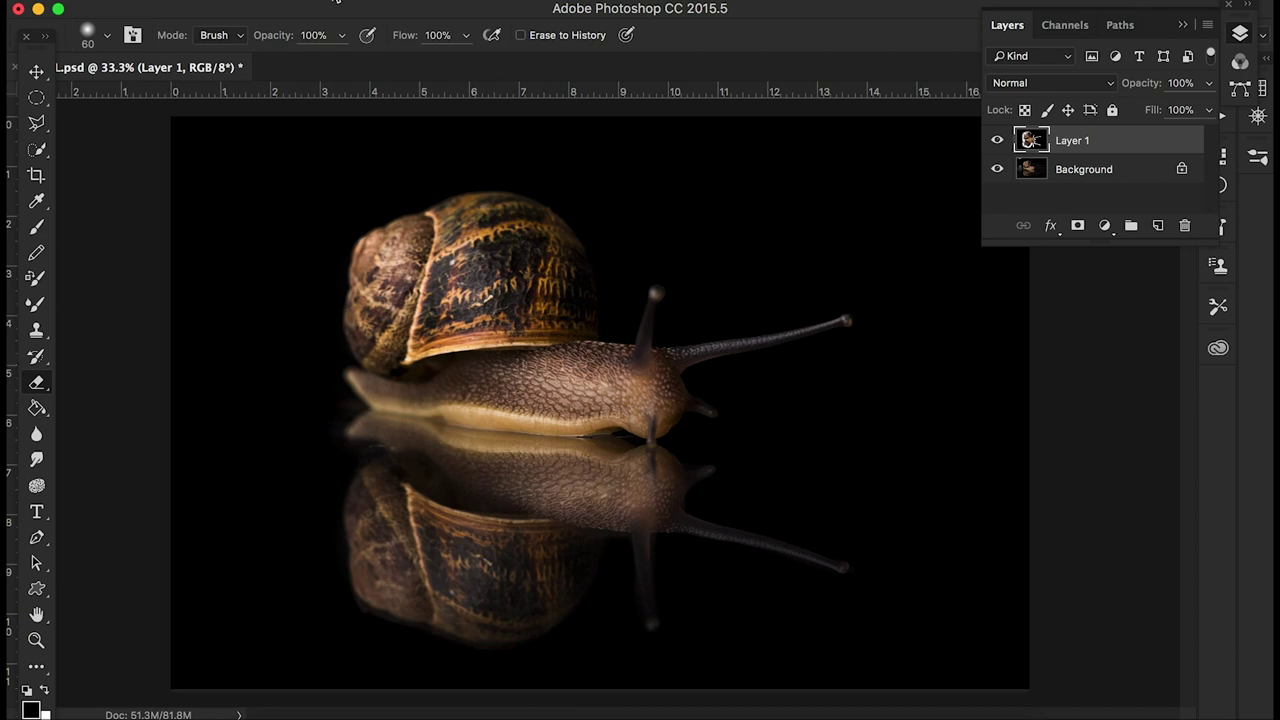
Step: Use Layer > Flatten Image, then zoom back in to 66.7%
left_click(336, 2)
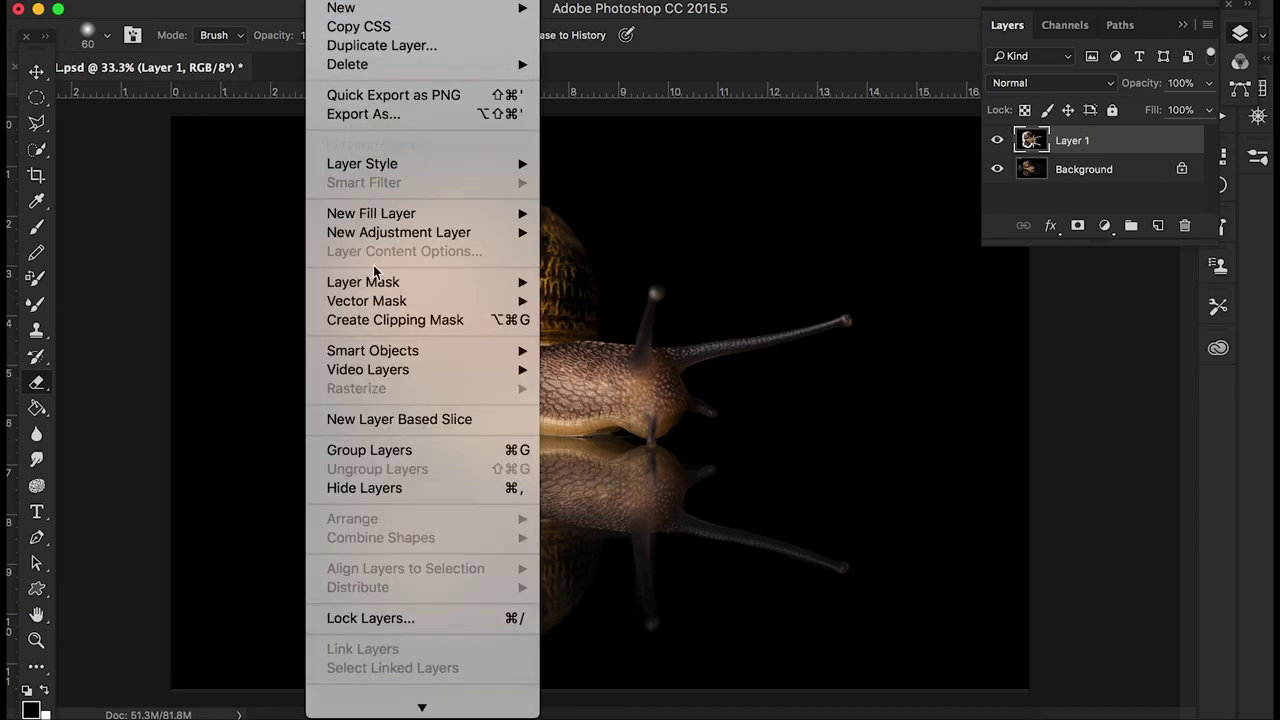
scroll(413, 582, "down", 3)
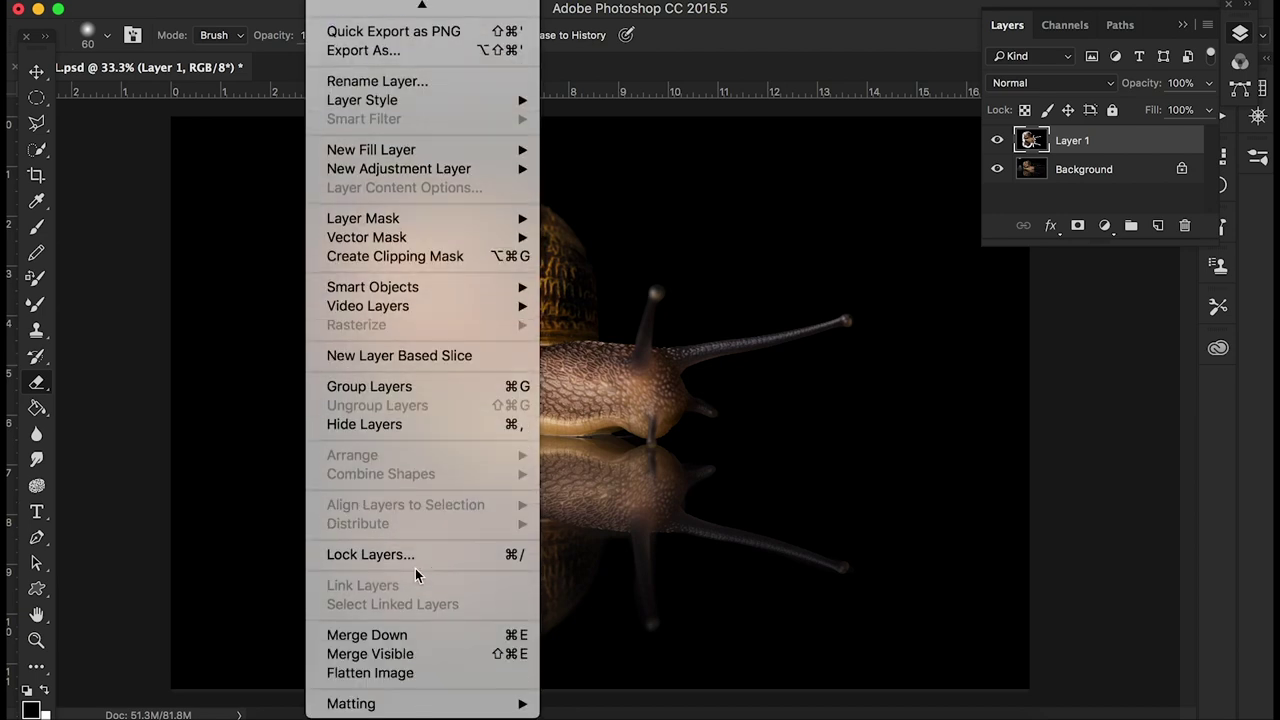
left_click(375, 673)
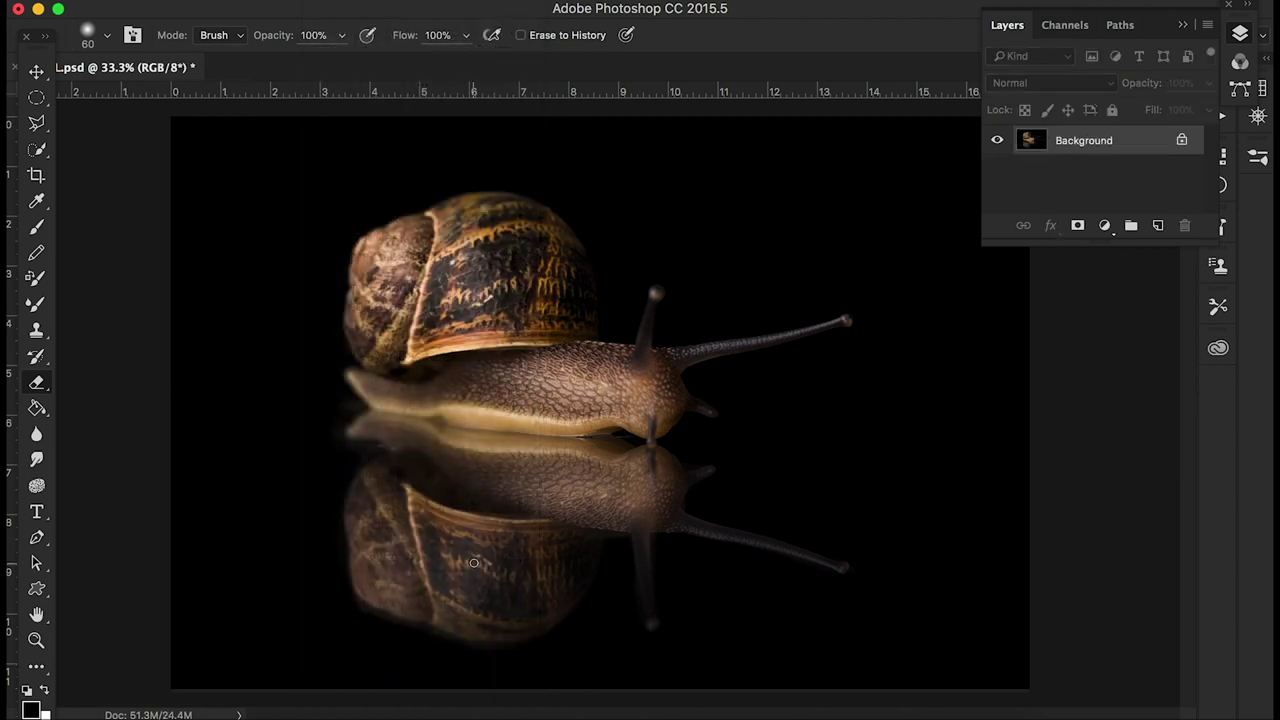
key("super+equal")
key("super+equal")
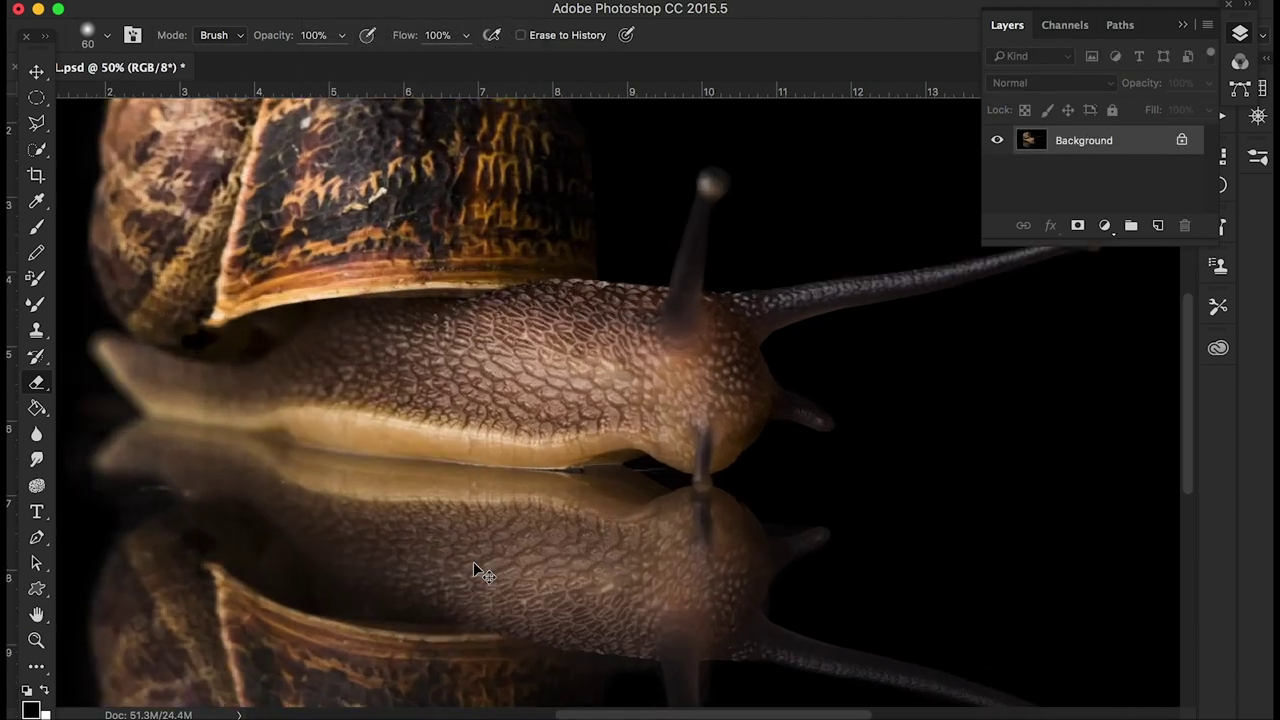
key("super+equal")
key("super+equal")
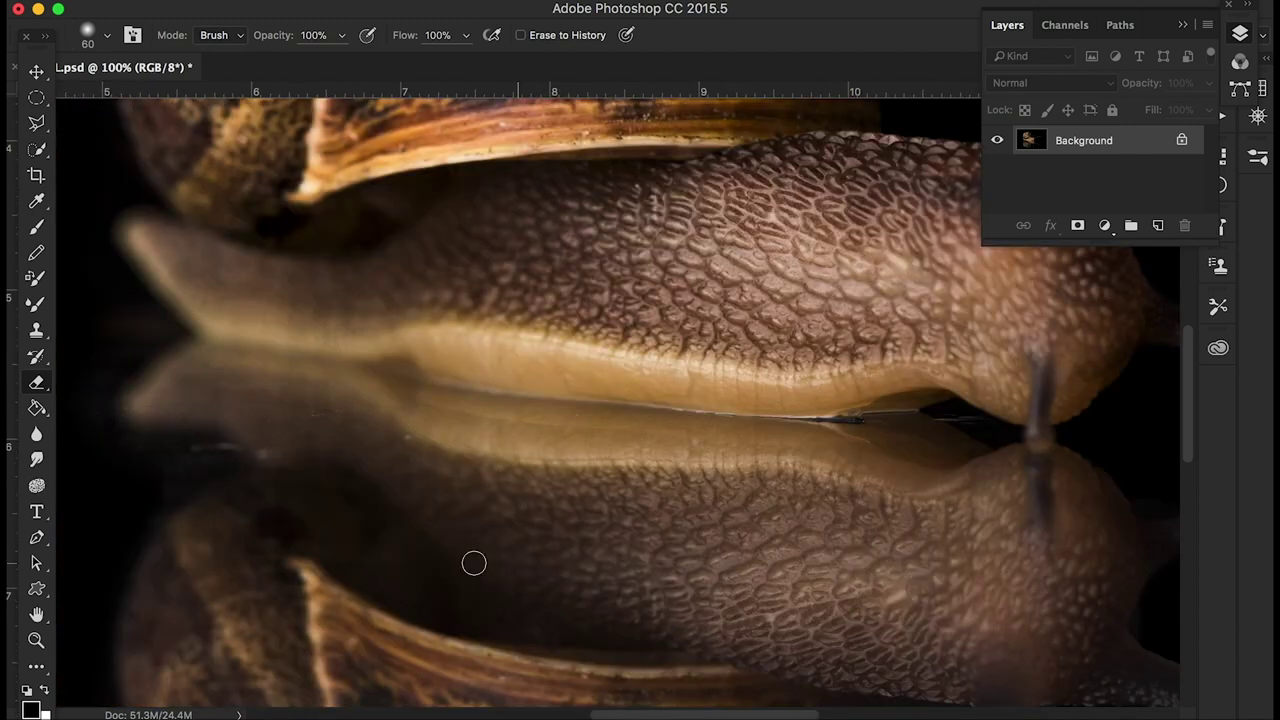
Step: Select the Clone Stamp tool and shrink its brush to 60 px
scroll(474, 563, "left", 10)
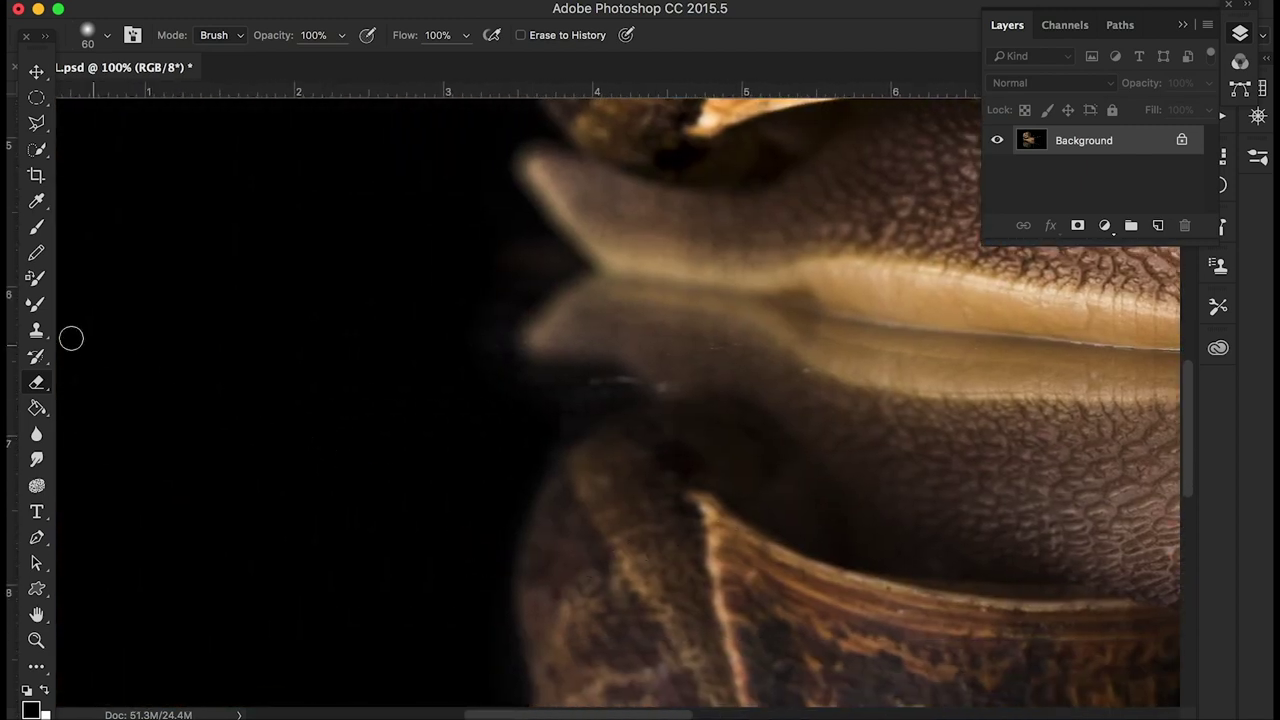
left_click(37, 330)
key("bracketleft")
key("bracketleft")
key("bracketleft")
key("bracketleft")
key("bracketleft")
key("bracketleft")
key("bracketleft")
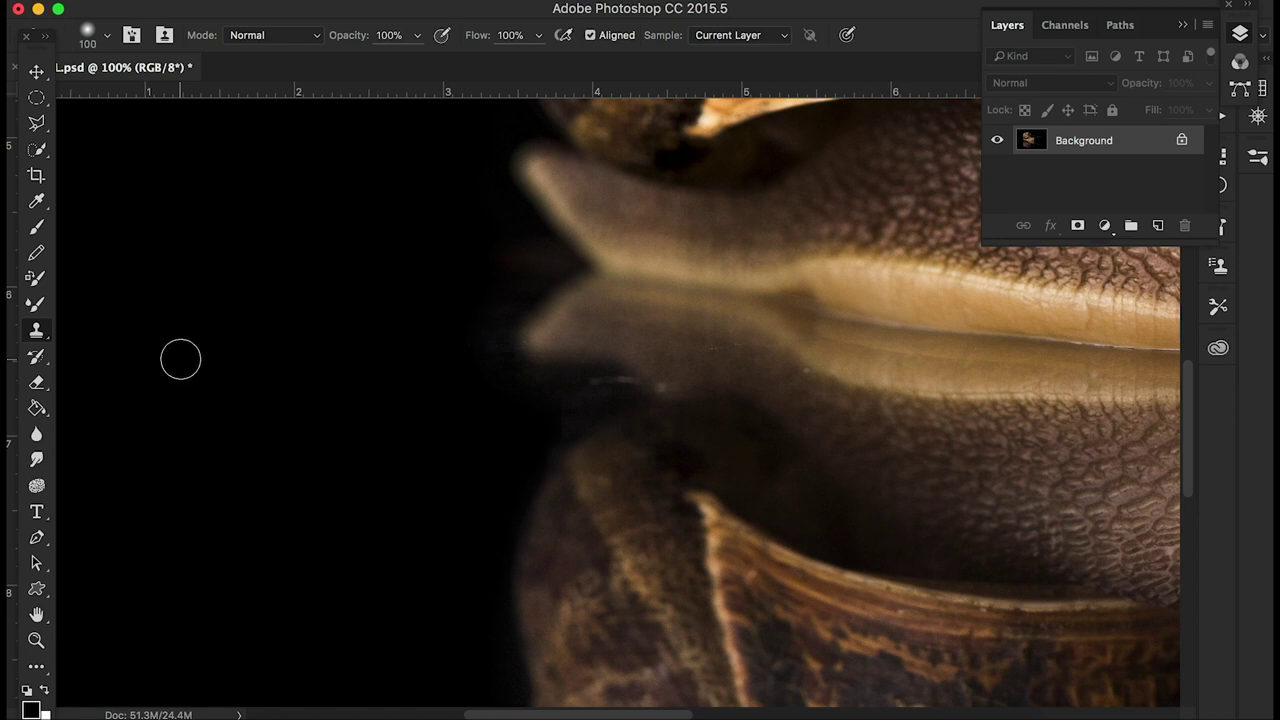
left_click(97, 37)
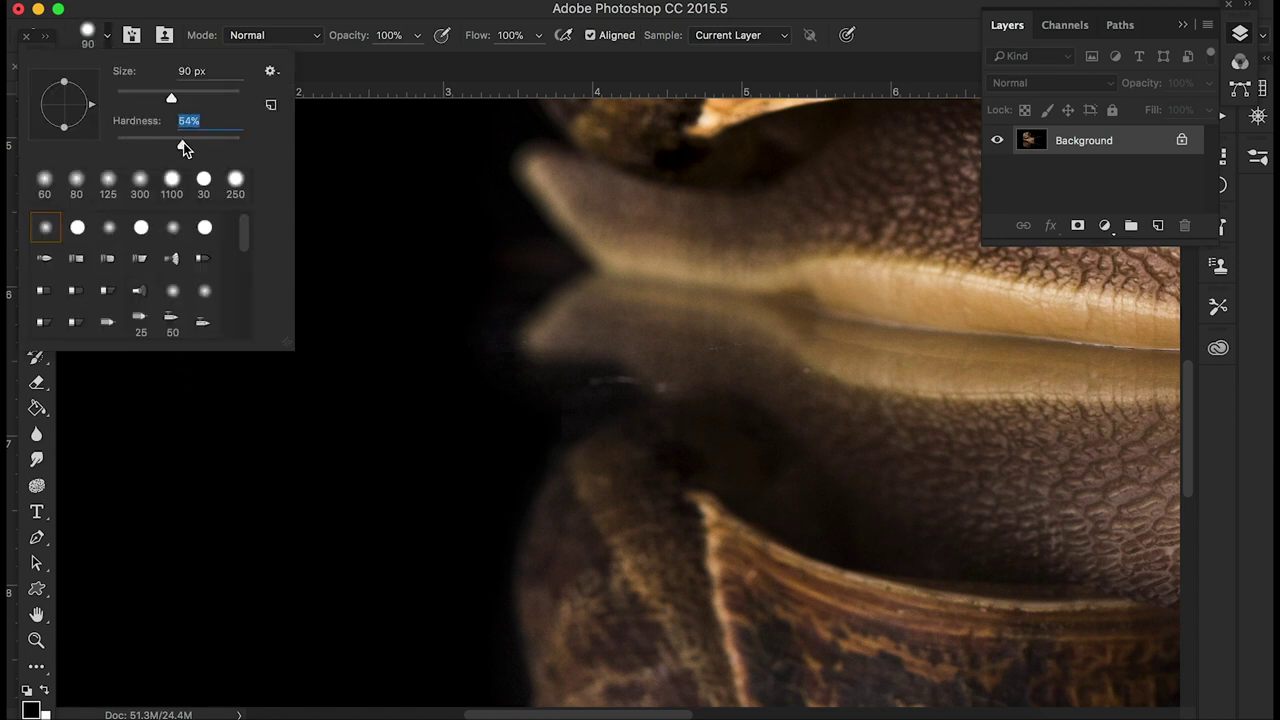
left_click(221, 454)
left_click(824, 265)
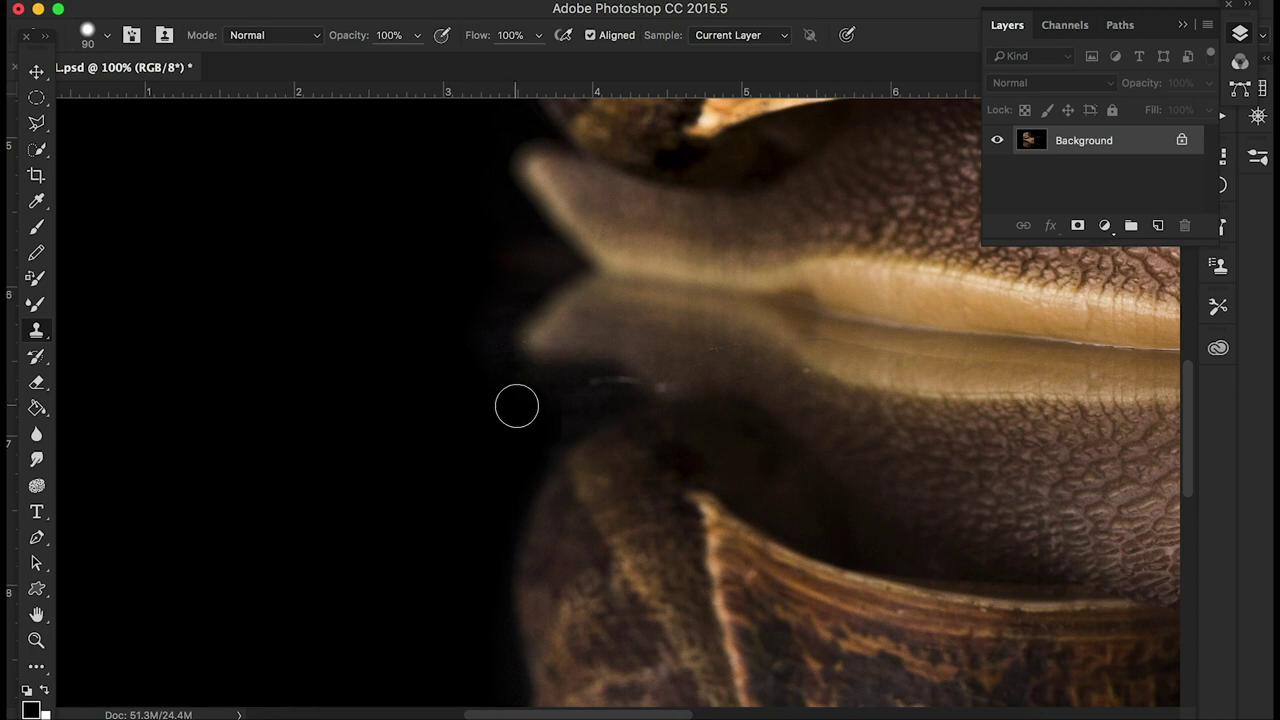
key("bracketleft")
key("bracketleft")
key("bracketleft")
Step: Undo a trial cloned patch under the eye stalk and soften the brush hardness to about 15%
mouse_move(543, 382)
left_mouse_down()
mouse_move(618, 392)
mouse_move(557, 430)
mouse_move(579, 401)
mouse_move(543, 403)
left_mouse_up()
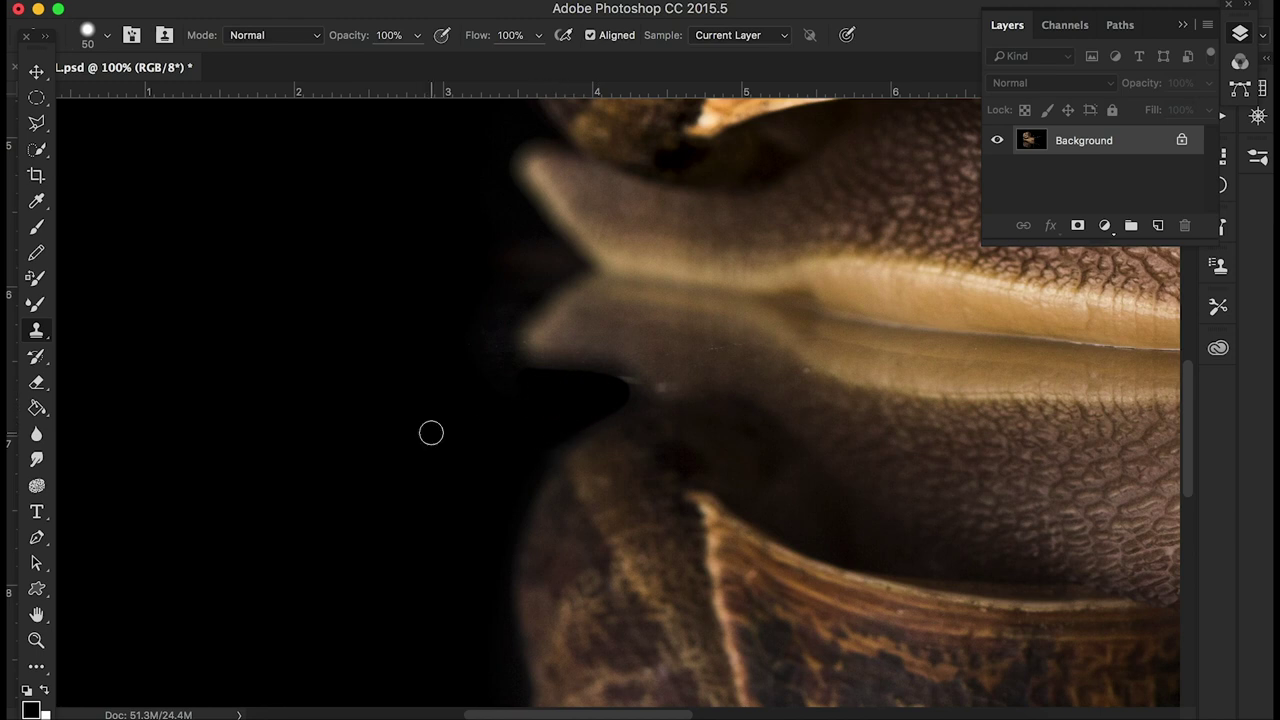
key("super+z")
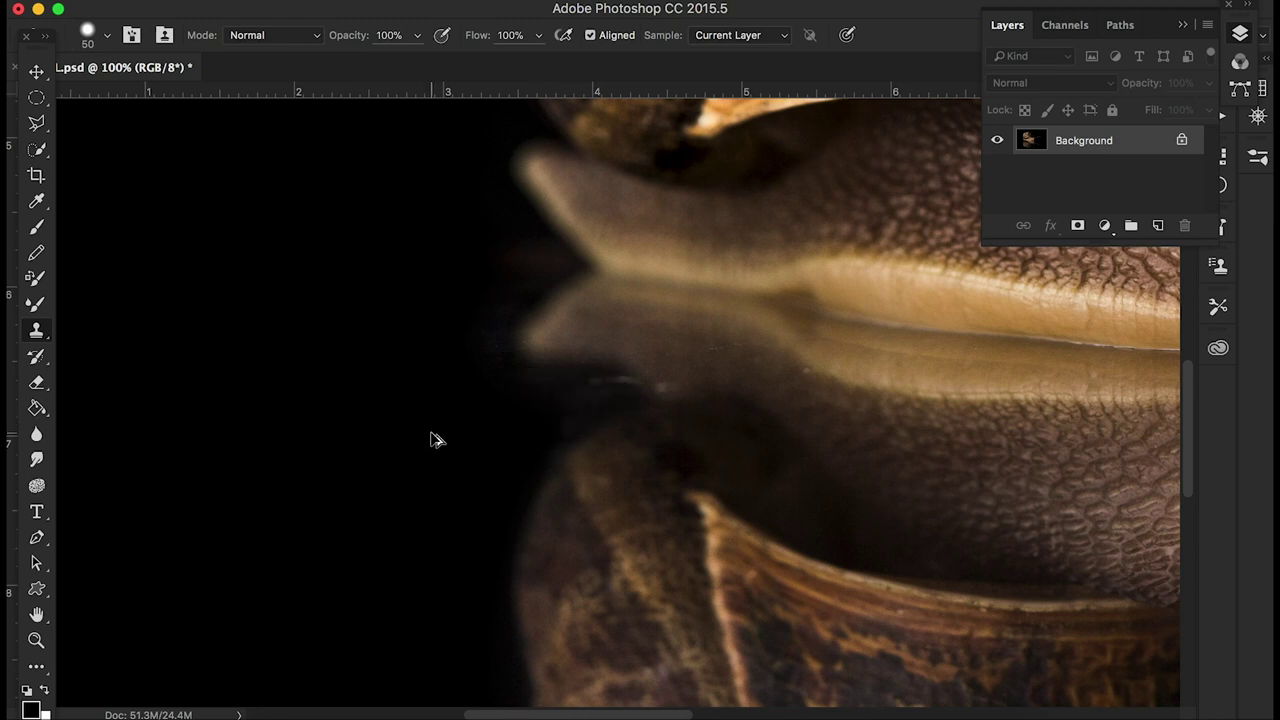
left_click(101, 37)
left_click_drag(177, 140, 134, 144)
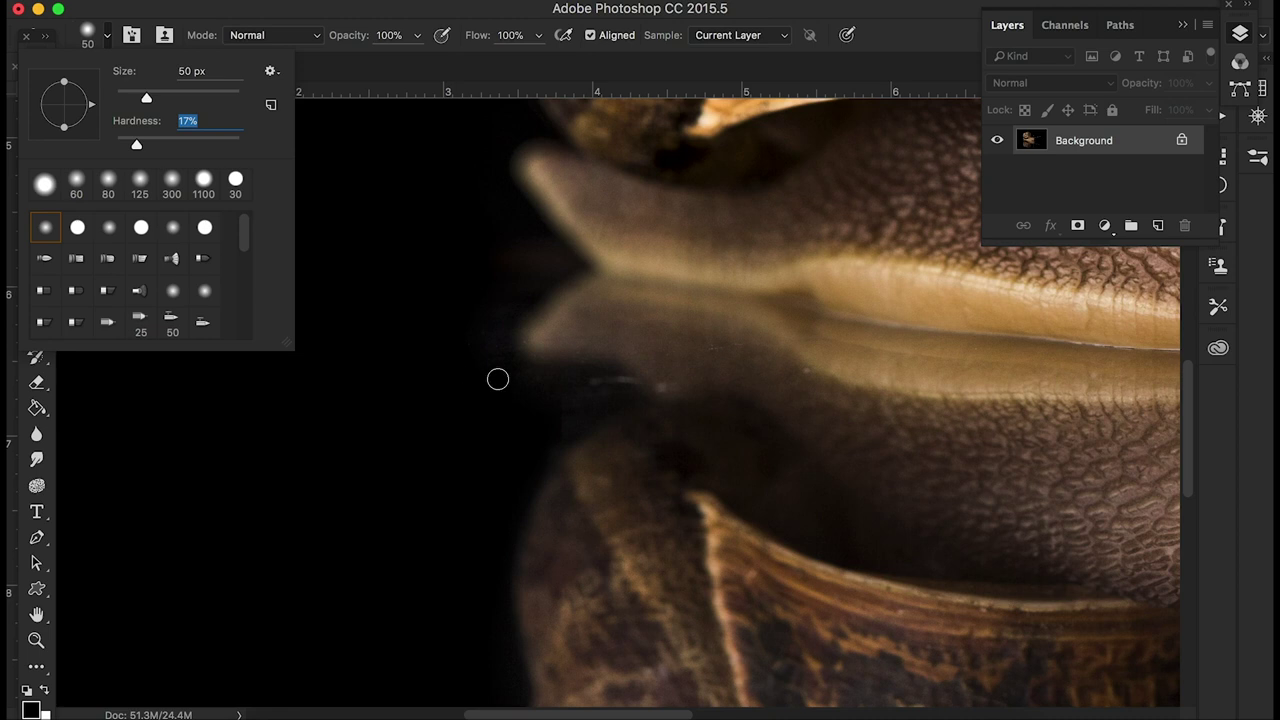
key("Return")
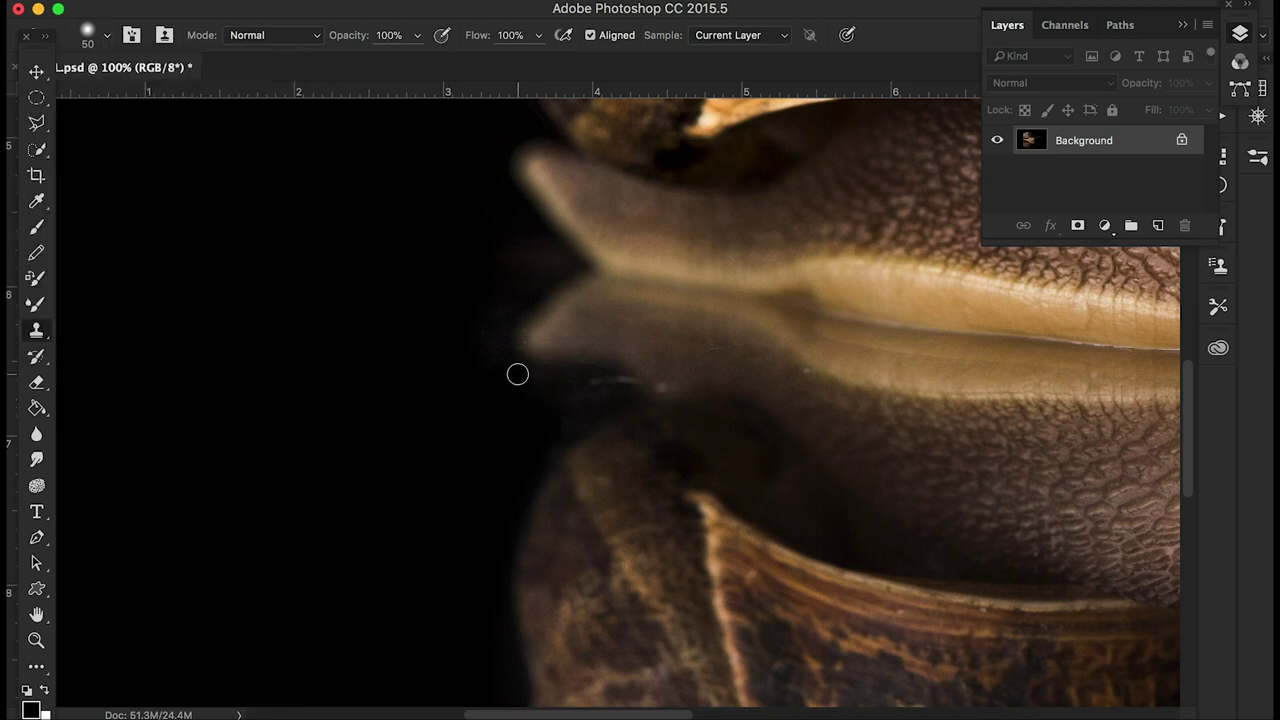
Step: Clone black background over the brown notch under the eye and below the reflected head
mouse_move(517, 374)
left_mouse_down()
mouse_move(599, 378)
mouse_move(612, 391)
mouse_move(535, 448)
mouse_move(598, 392)
mouse_move(560, 404)
mouse_move(615, 385)
left_mouse_up()
left_click_drag(624, 385, 608, 400)
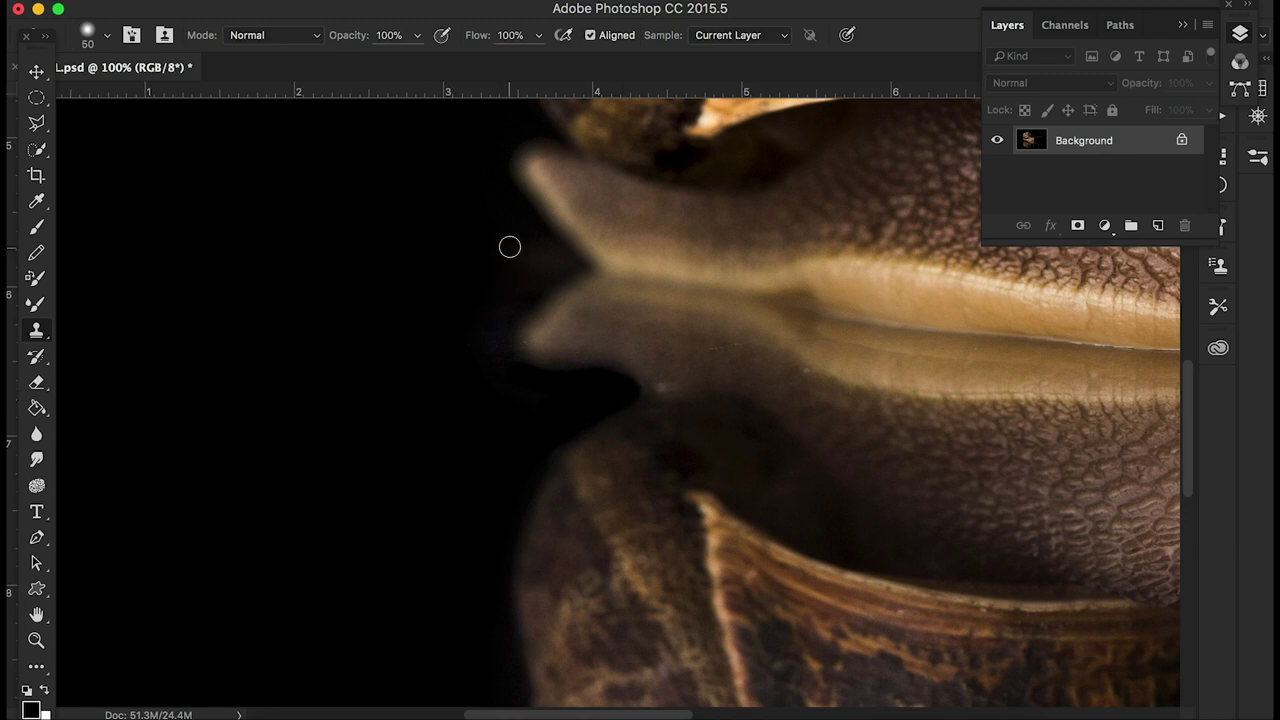
mouse_move(542, 245)
left_mouse_down()
mouse_move(554, 266)
mouse_move(492, 317)
mouse_move(526, 265)
mouse_move(505, 263)
mouse_move(483, 314)
mouse_move(520, 378)
mouse_move(500, 340)
mouse_move(503, 289)
mouse_move(484, 296)
left_mouse_up()
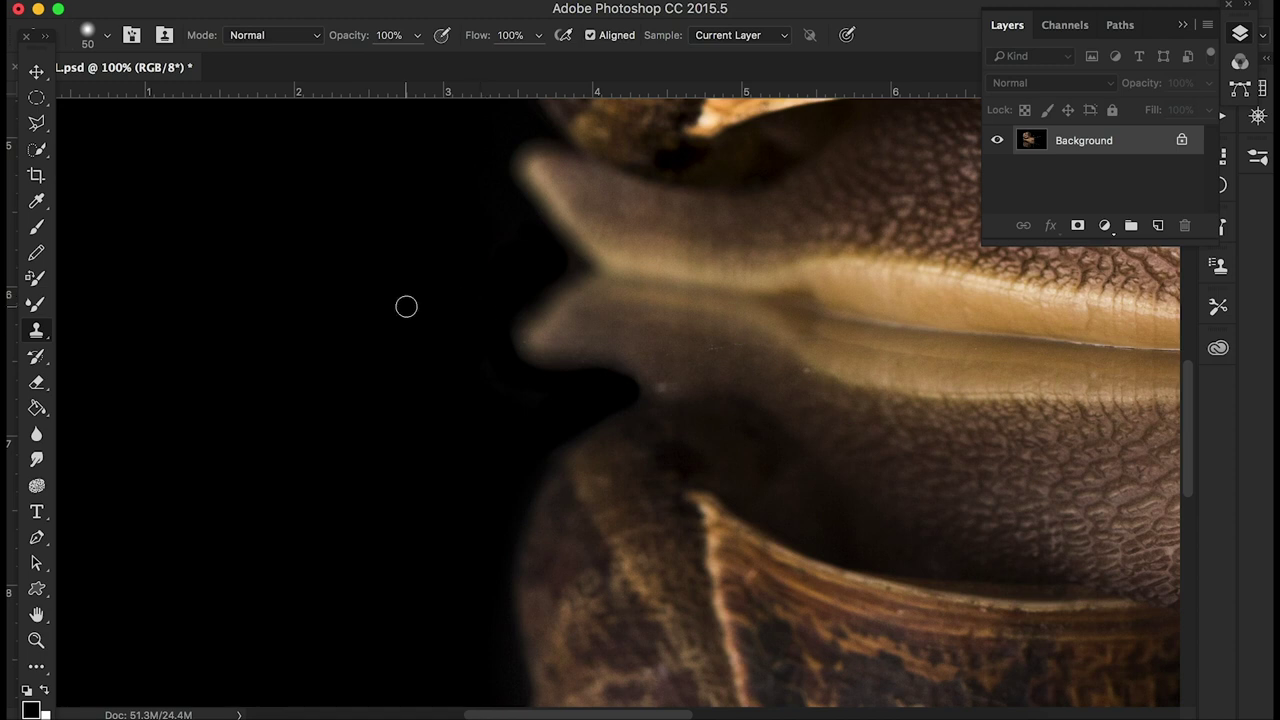
left_click(107, 38)
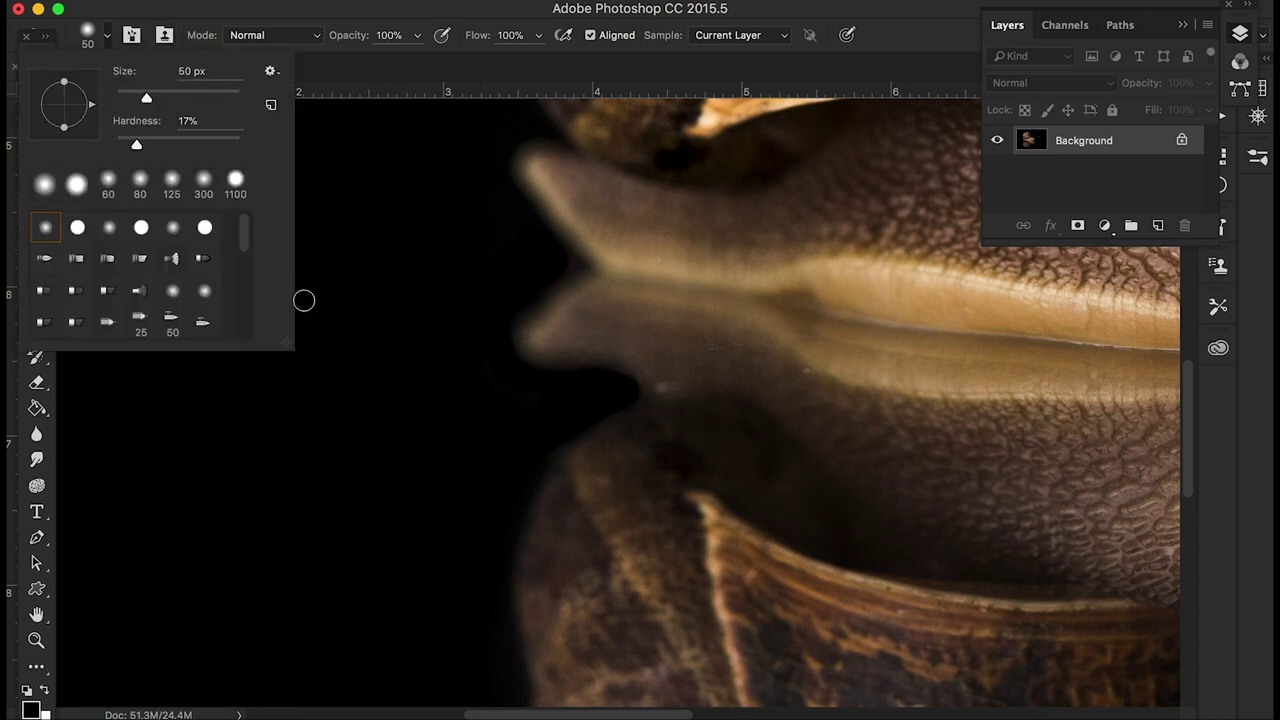
Step: Switch to the Burn tool and darken the area under the reflected eyestalk
left_click(306, 423)
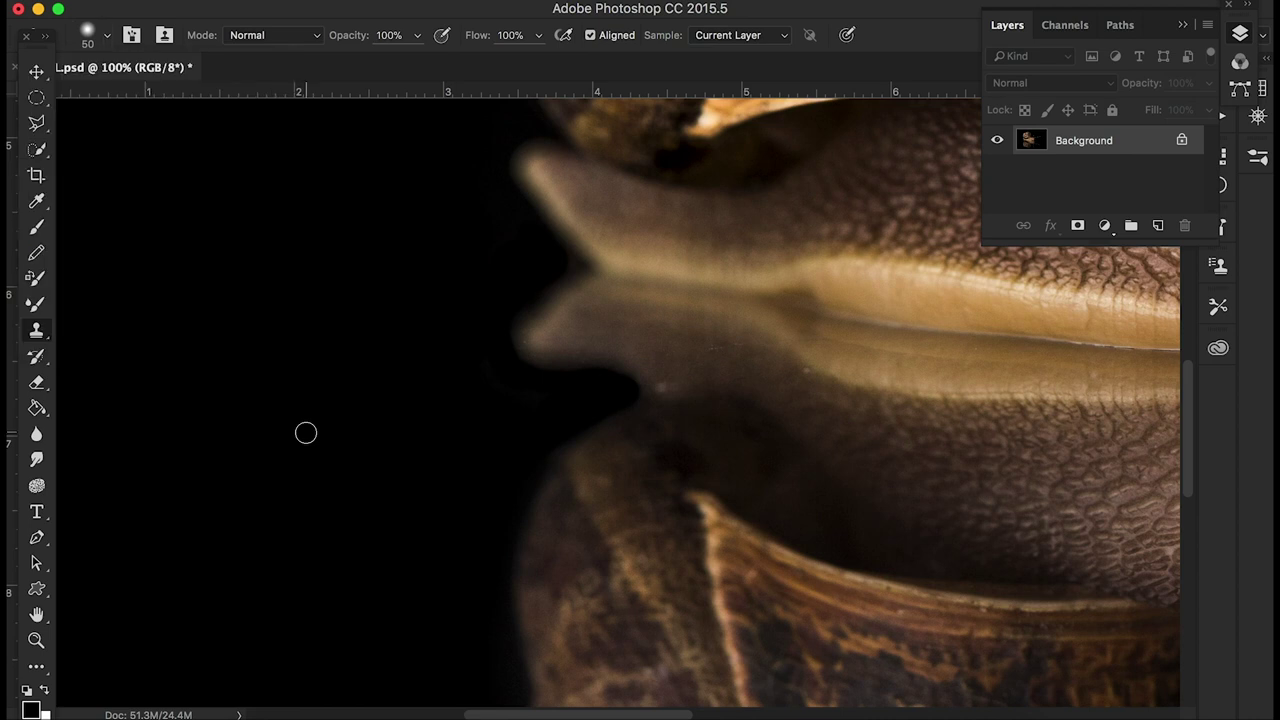
left_click(36, 668)
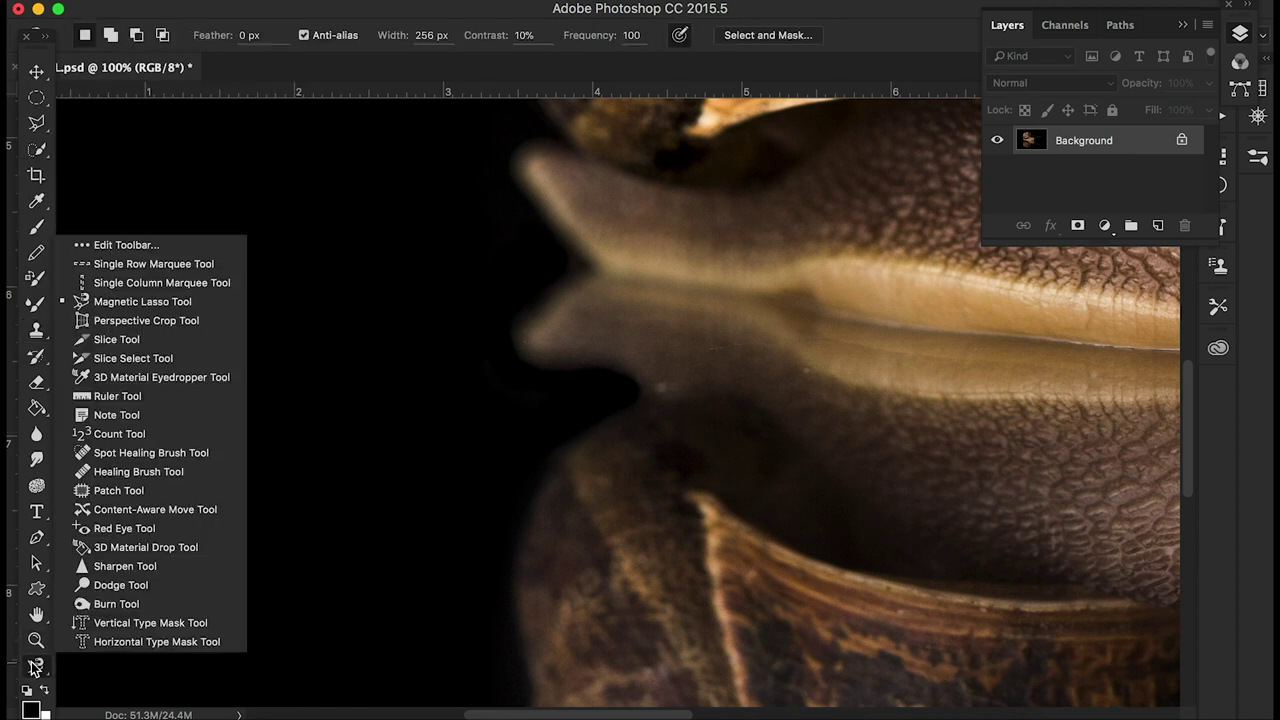
left_click(90, 603)
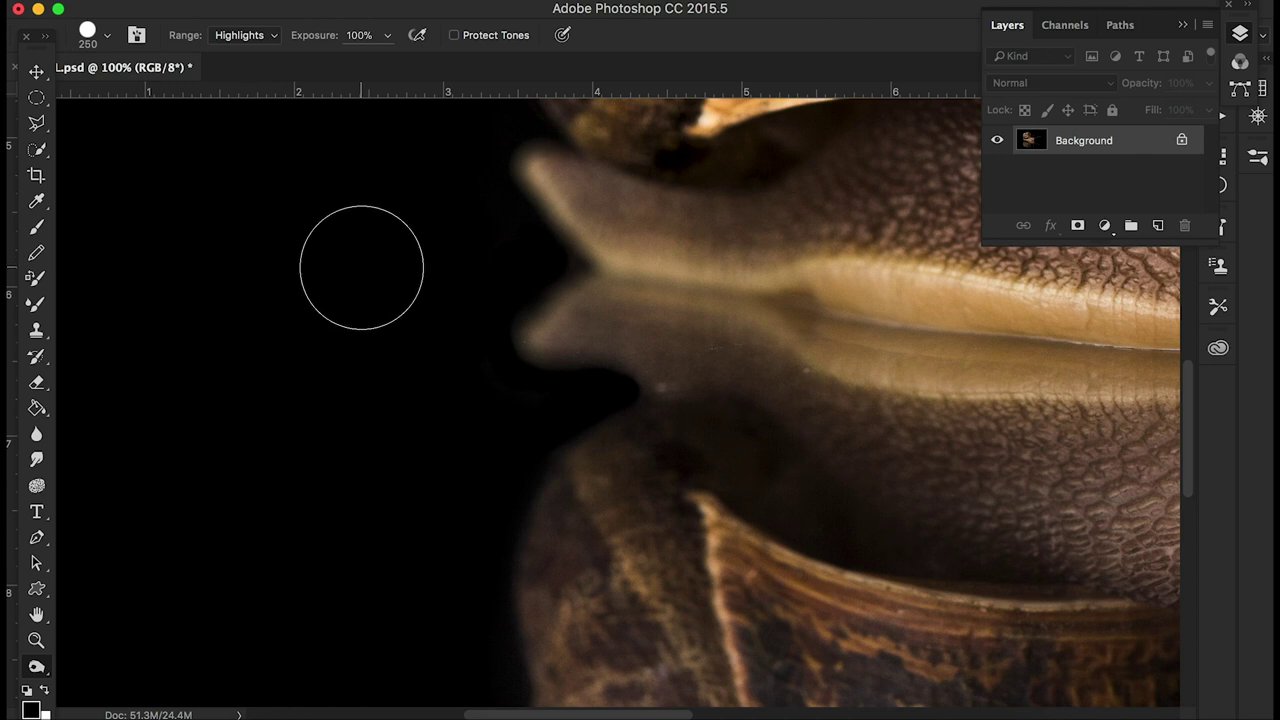
key("bracketleft")
key("bracketleft")
key("bracketleft")
key("bracketleft")
key("bracketleft")
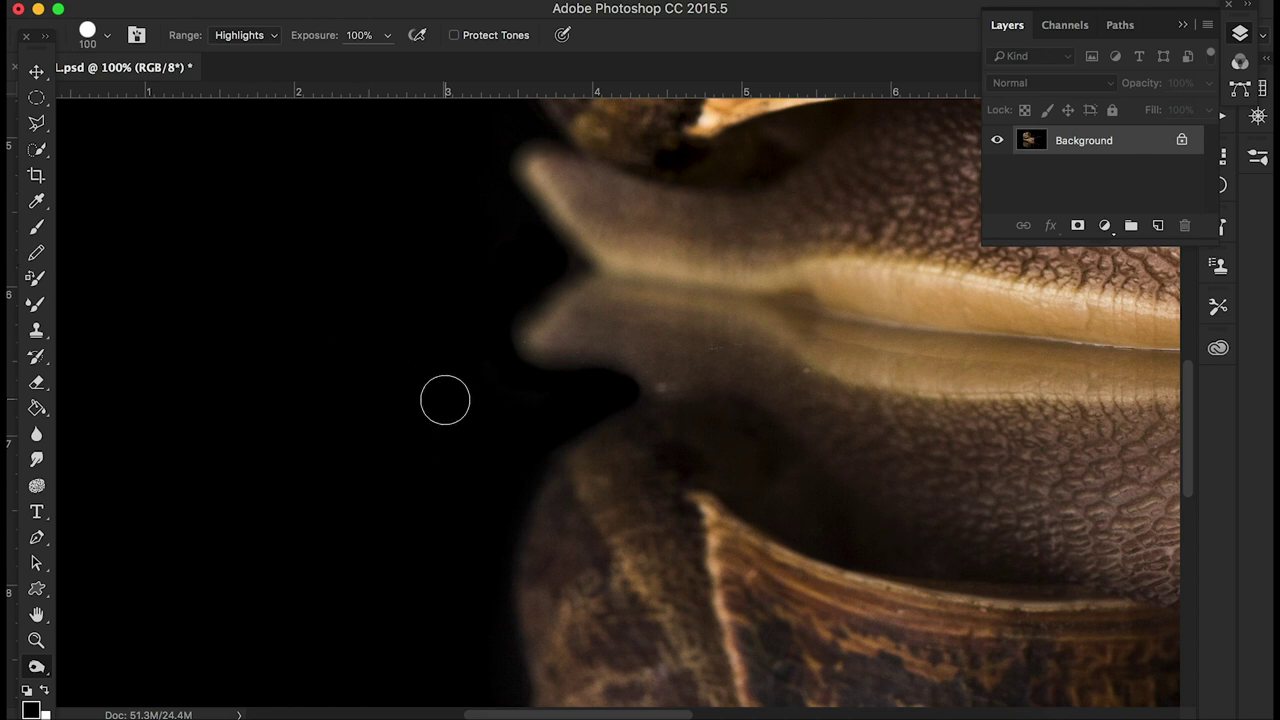
mouse_move(636, 387)
left_mouse_down()
mouse_move(606, 374)
mouse_move(621, 404)
left_mouse_up()
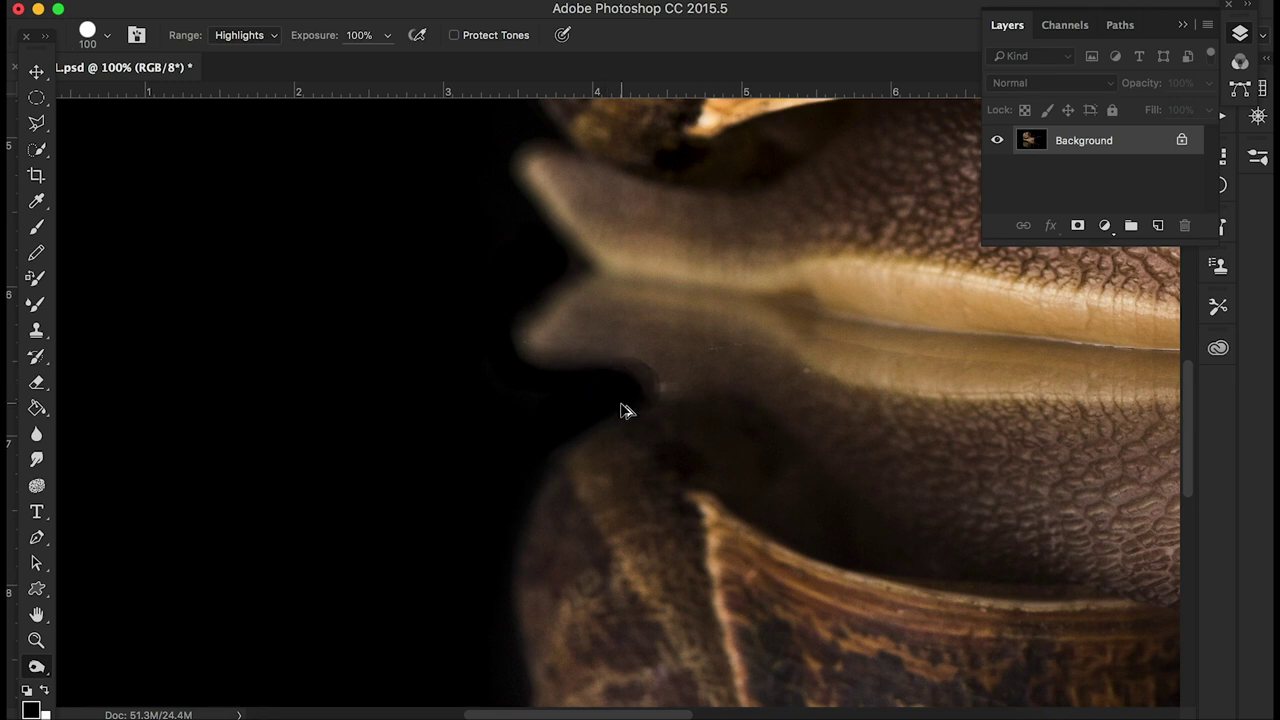
Step: Soften the burn brush to 10% hardness and shrink it to 90 px
left_click(108, 36)
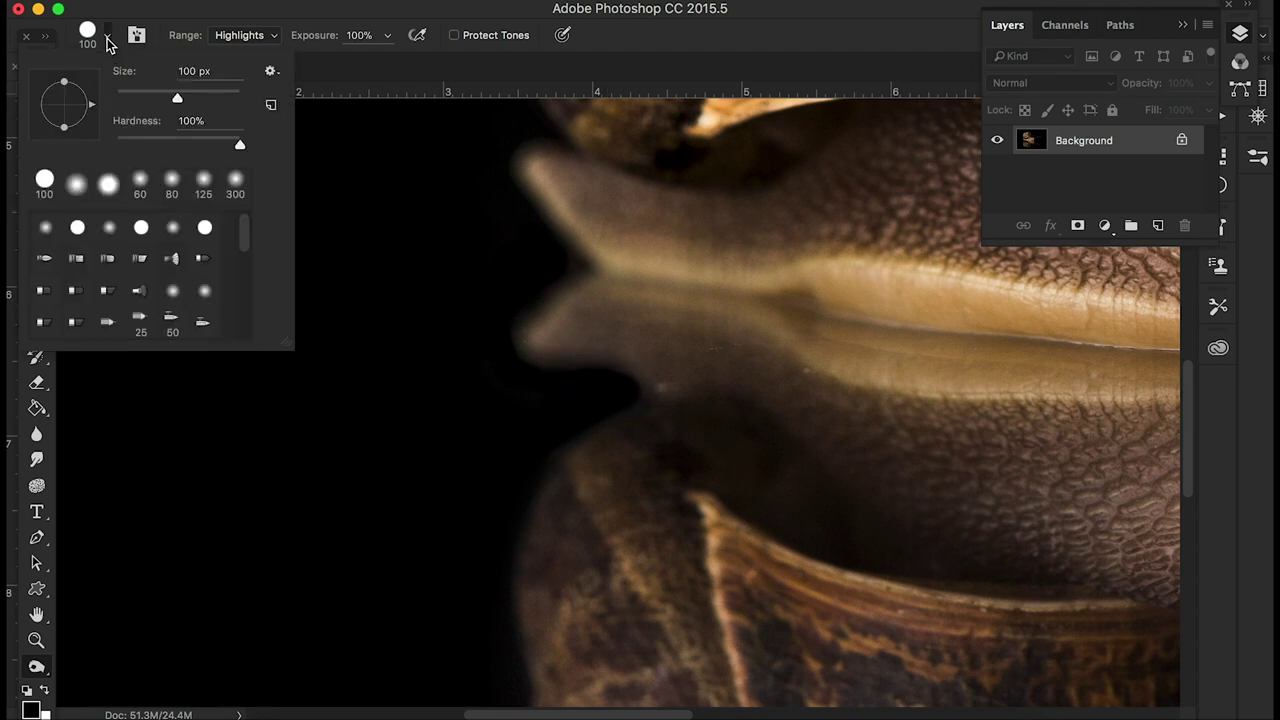
left_click_drag(239, 148, 128, 148)
key("Return")
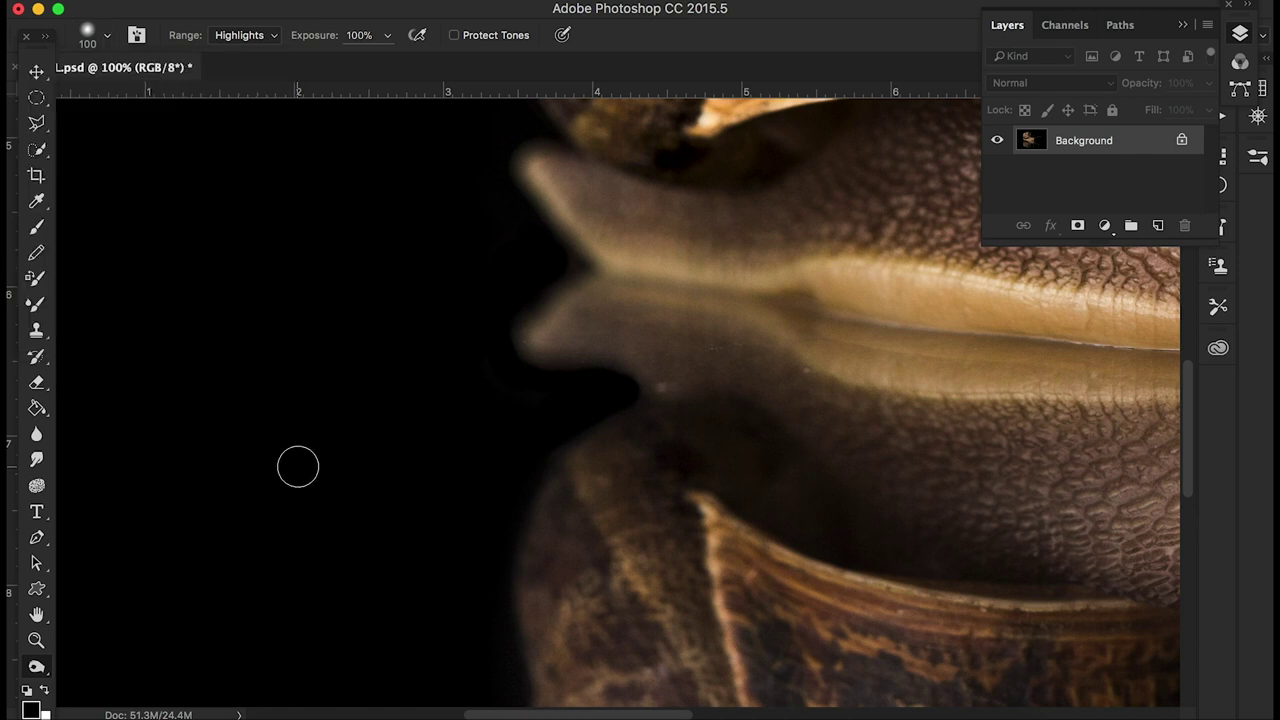
key("bracketleft")
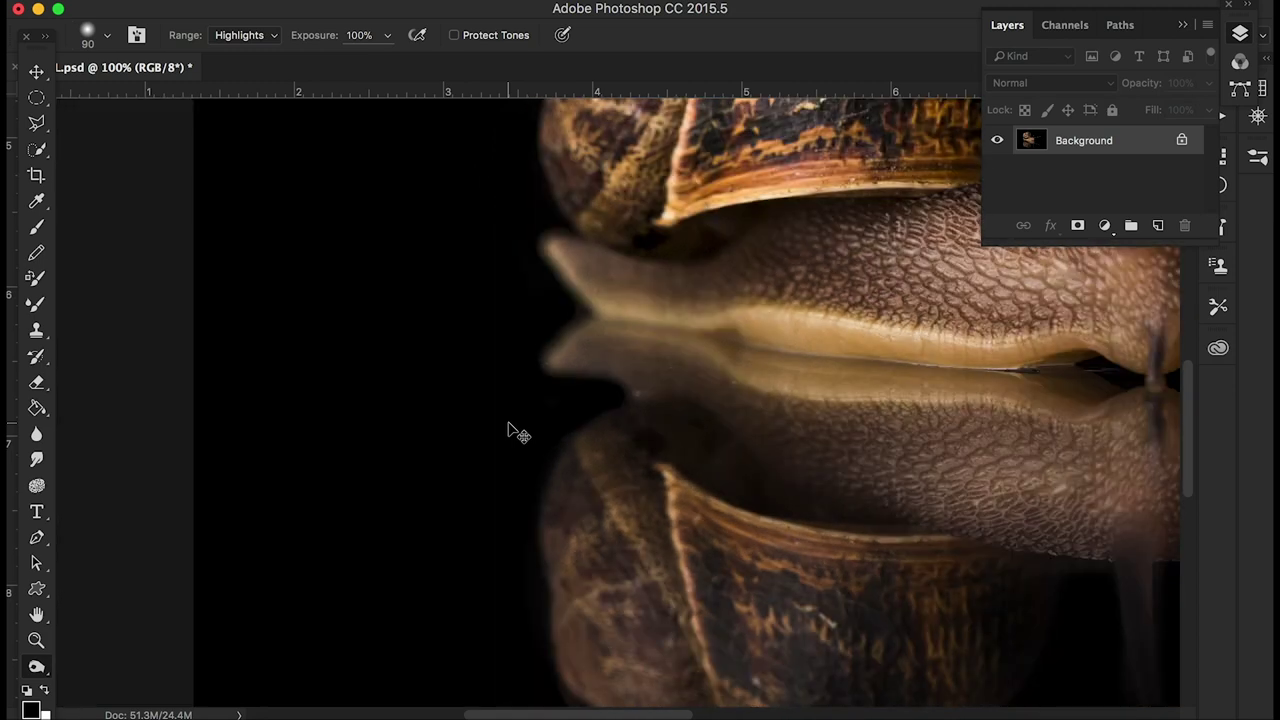
key("super+minus")
key("super+minus")
key("super+minus")
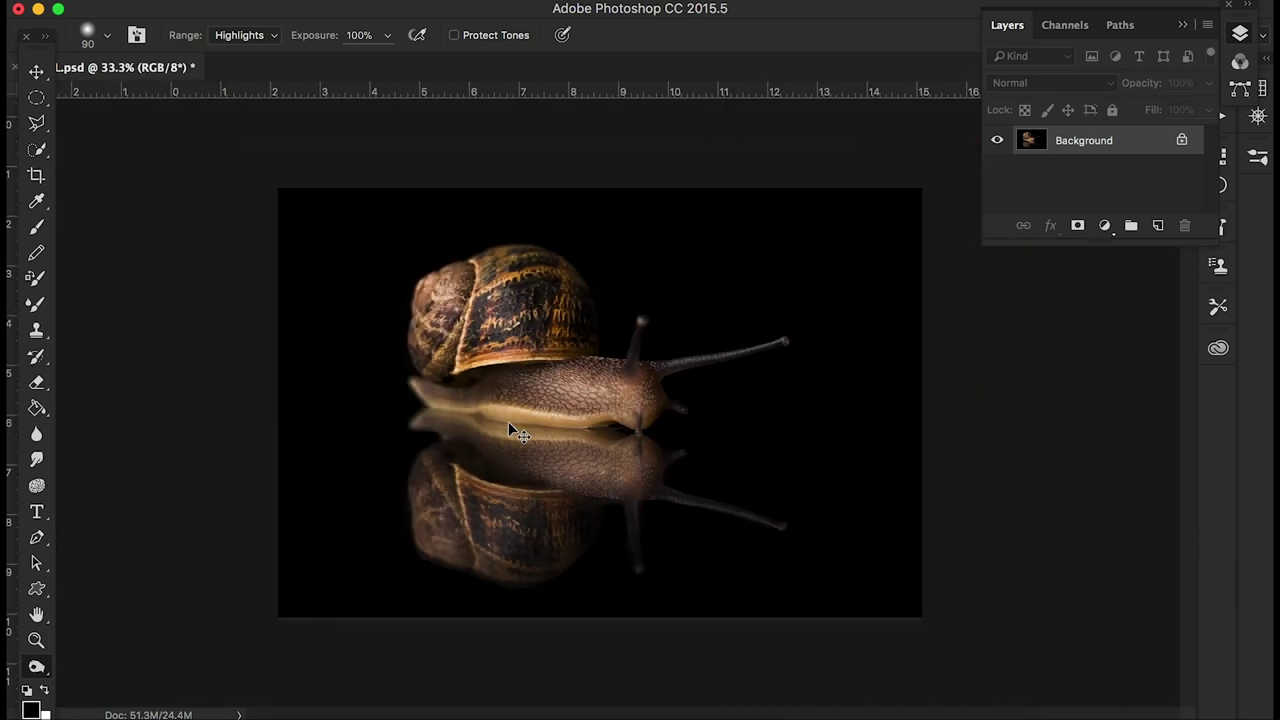
key("super+minus")
key("super+plus")
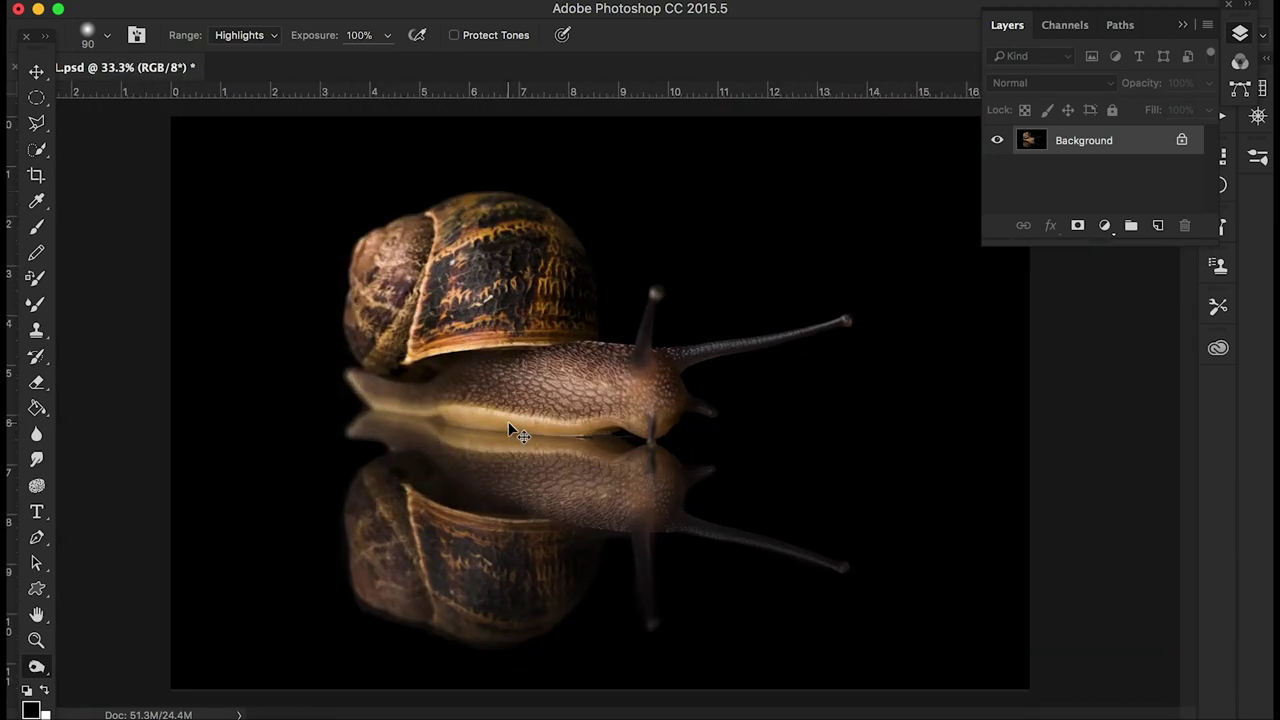
key("super+plus")
key("super+plus")
key("super+plus")
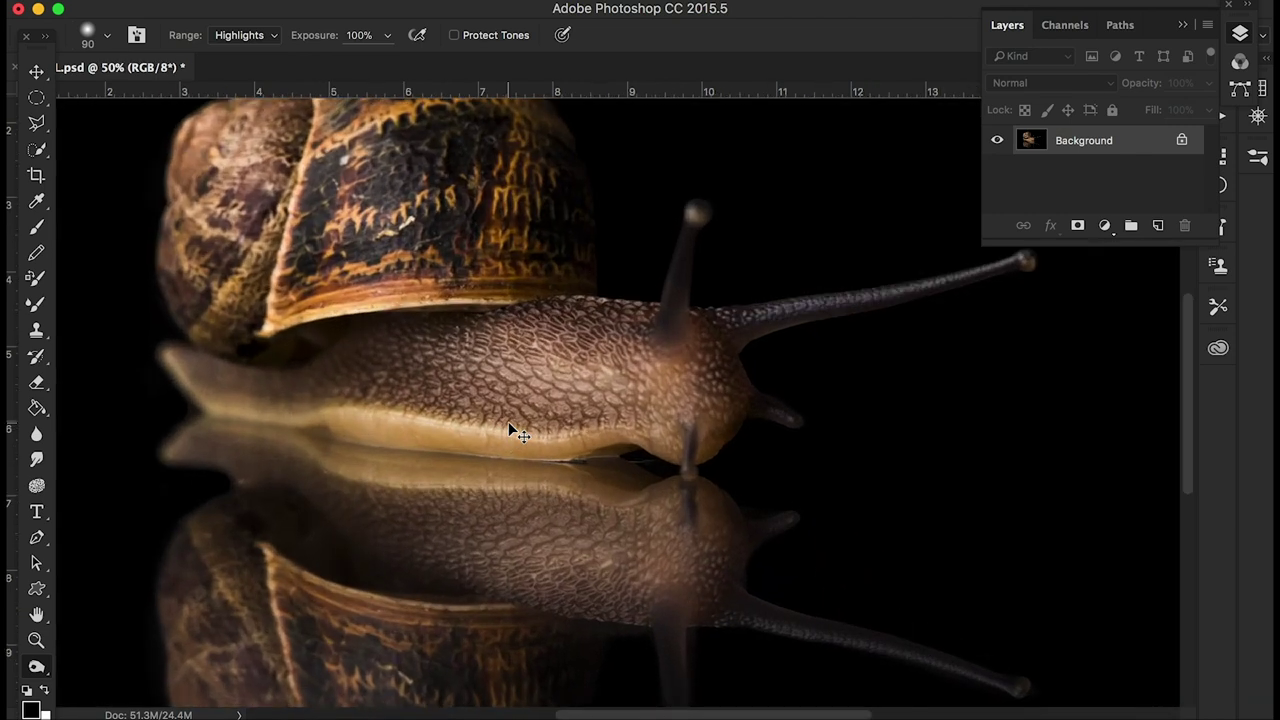
scroll(508, 425, "down", 5)
scroll(508, 425, "left", 10)
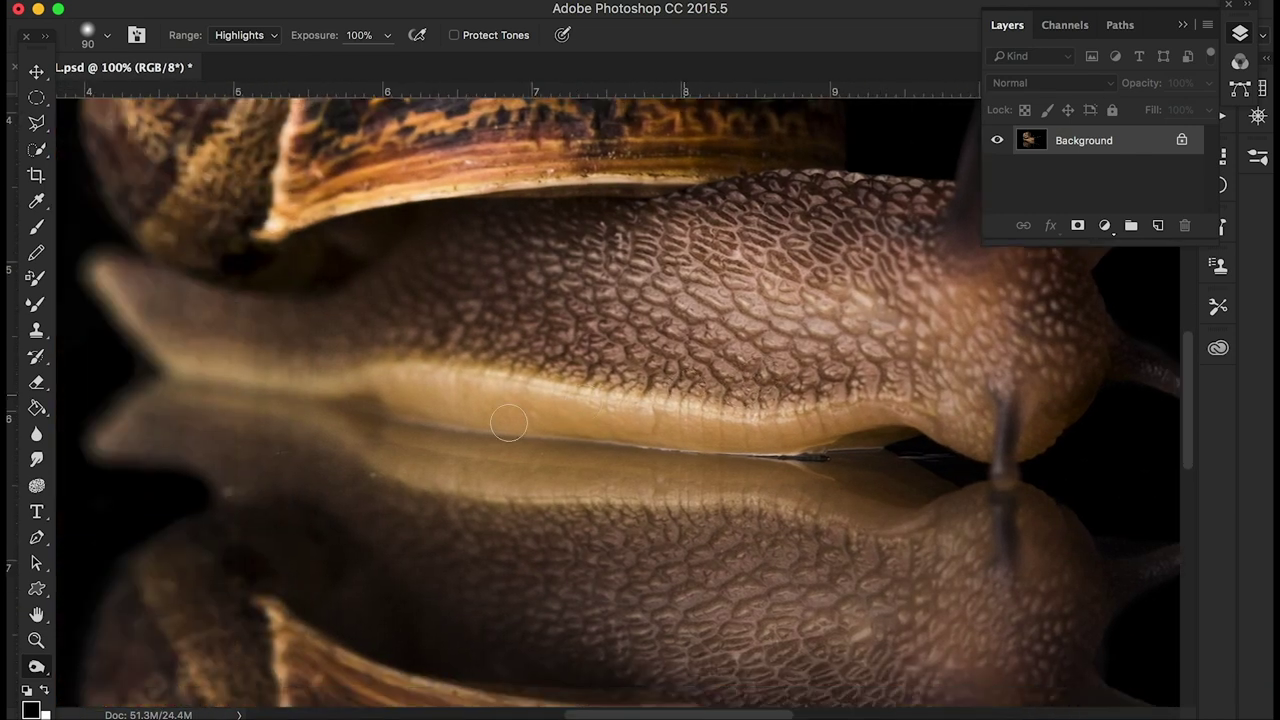
scroll(508, 425, "left", 3)
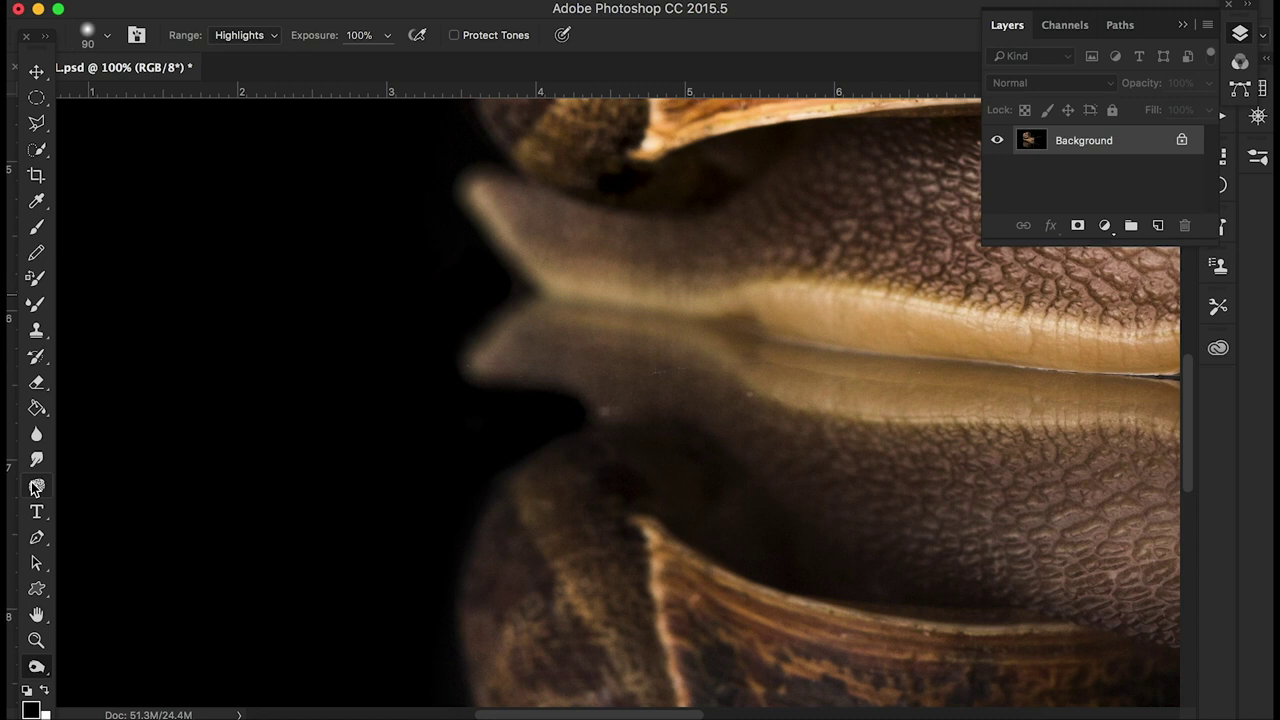
Step: Heal a blemish on the snail's reflection with a 40 px Spot Healing brush
left_click(38, 669)
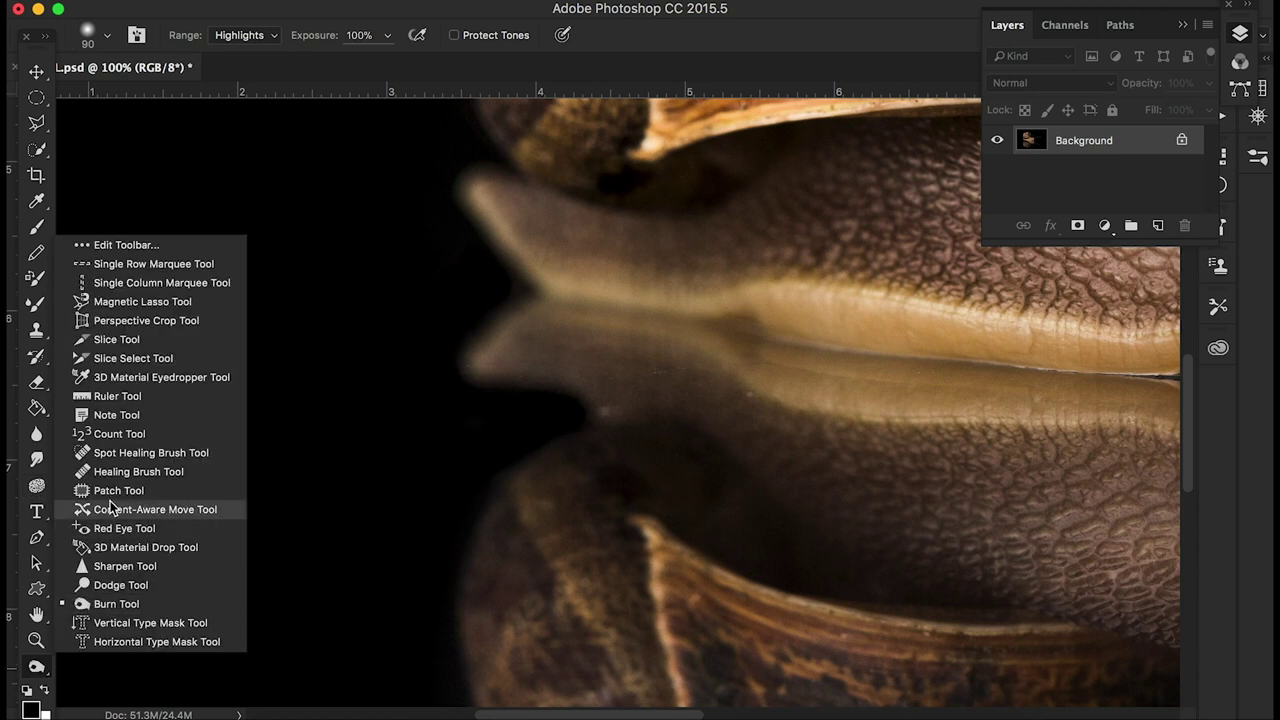
left_click(121, 456)
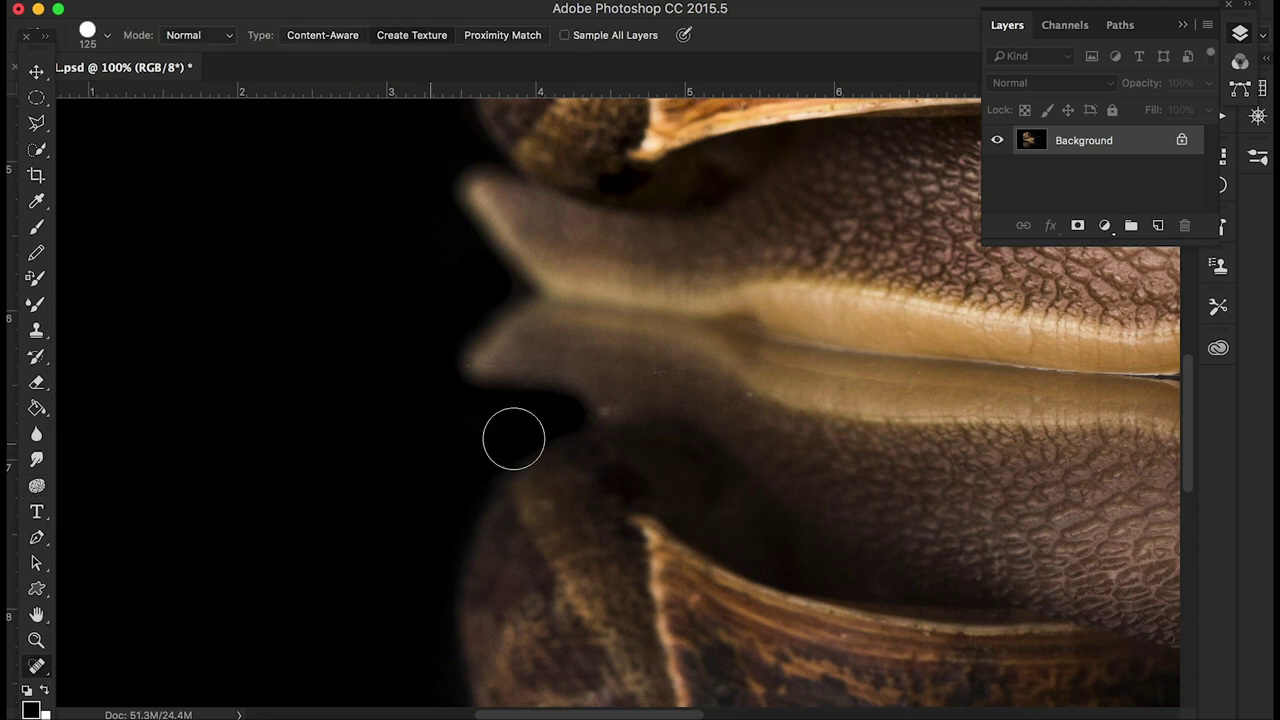
key("bracketleft")
key("bracketleft")
key("bracketleft")
key("bracketleft")
key("bracketleft")
key("bracketleft")
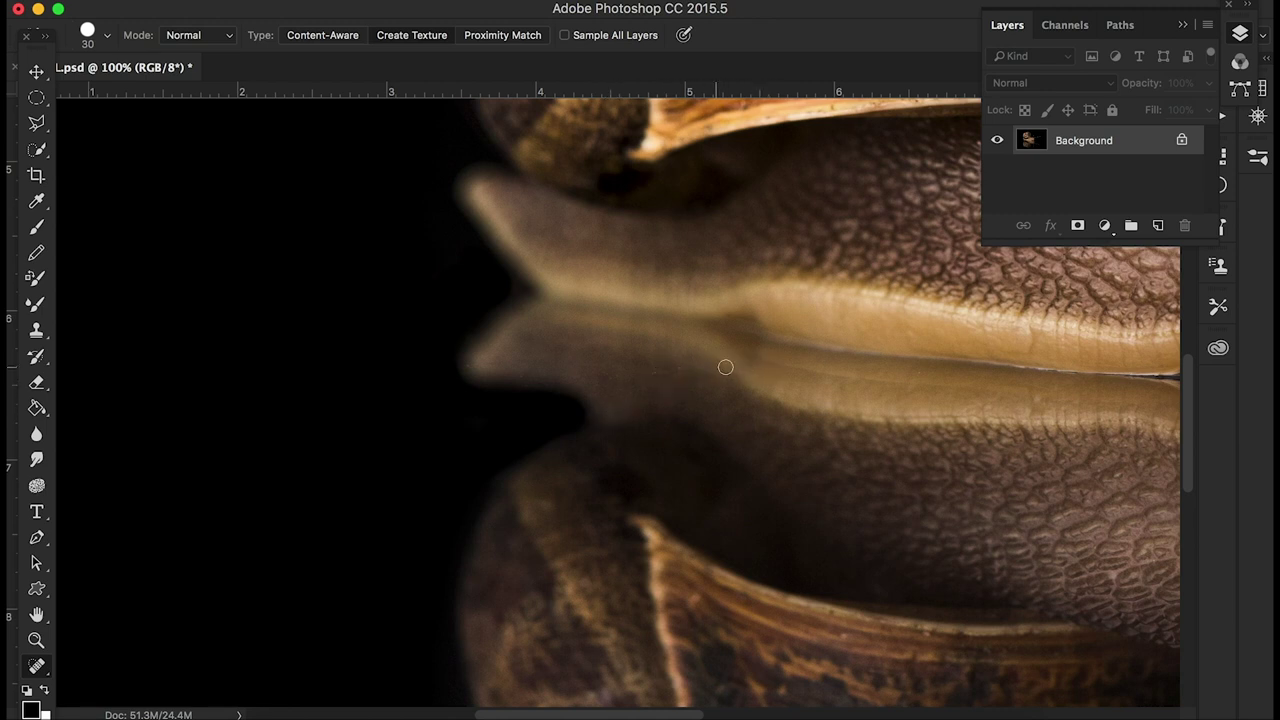
left_click(684, 368)
Step: Zoom out to the whole snail, pick Quick Selection (W), and open the Filter menu
scroll(847, 436, "right", 10)
scroll(847, 436, "up", 8)
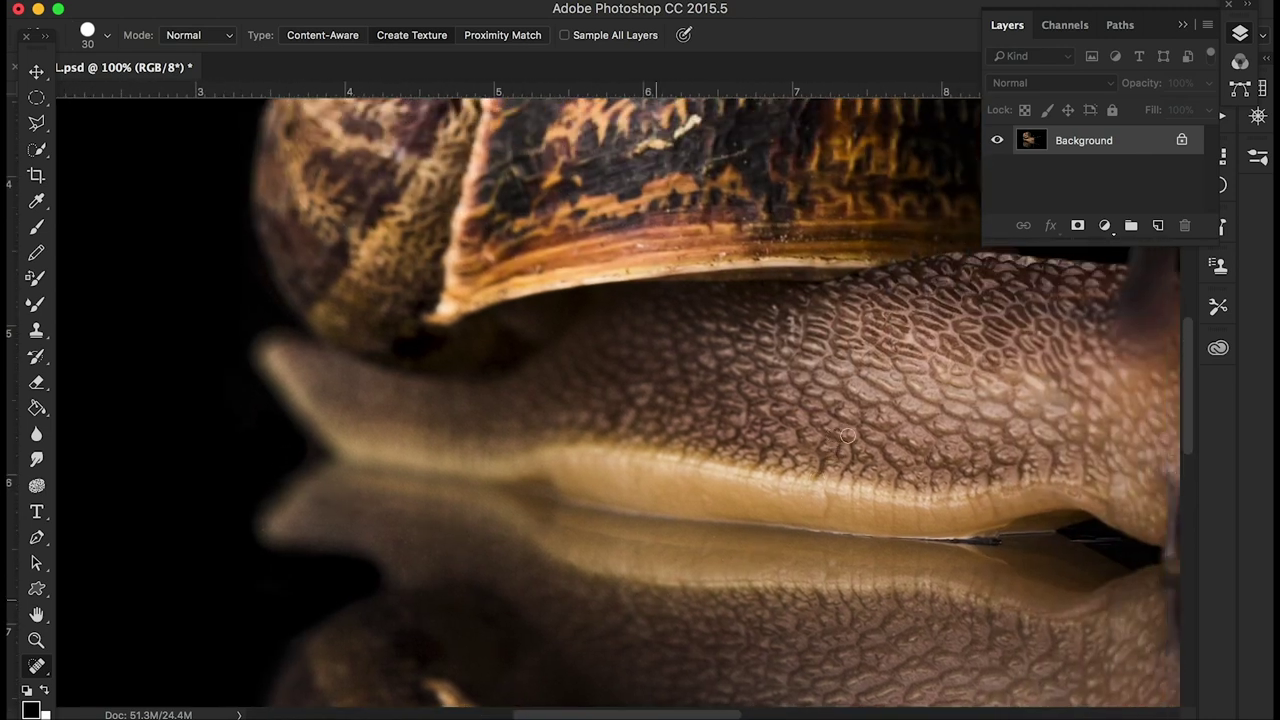
scroll(847, 436, "right", 6)
scroll(847, 436, "up", 8)
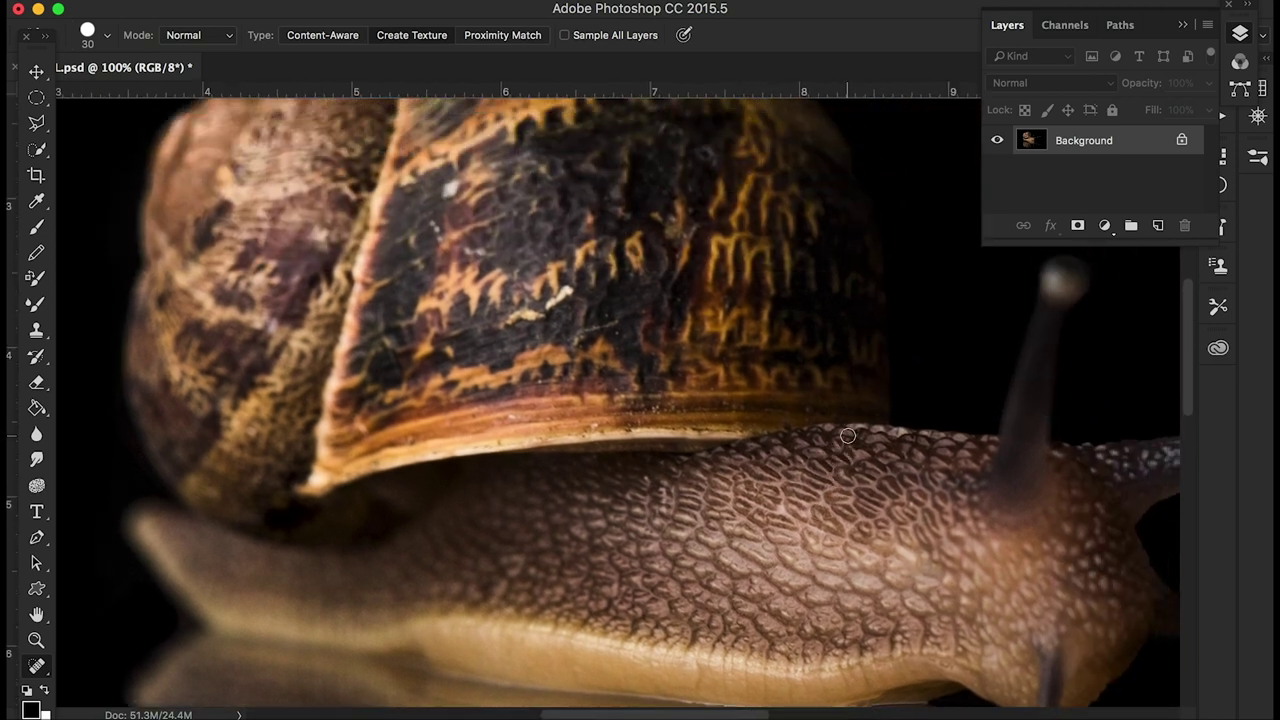
scroll(847, 436, "right", 1)
scroll(847, 436, "up", 2)
scroll(847, 436, "right", 4)
scroll(847, 436, "up", 2)
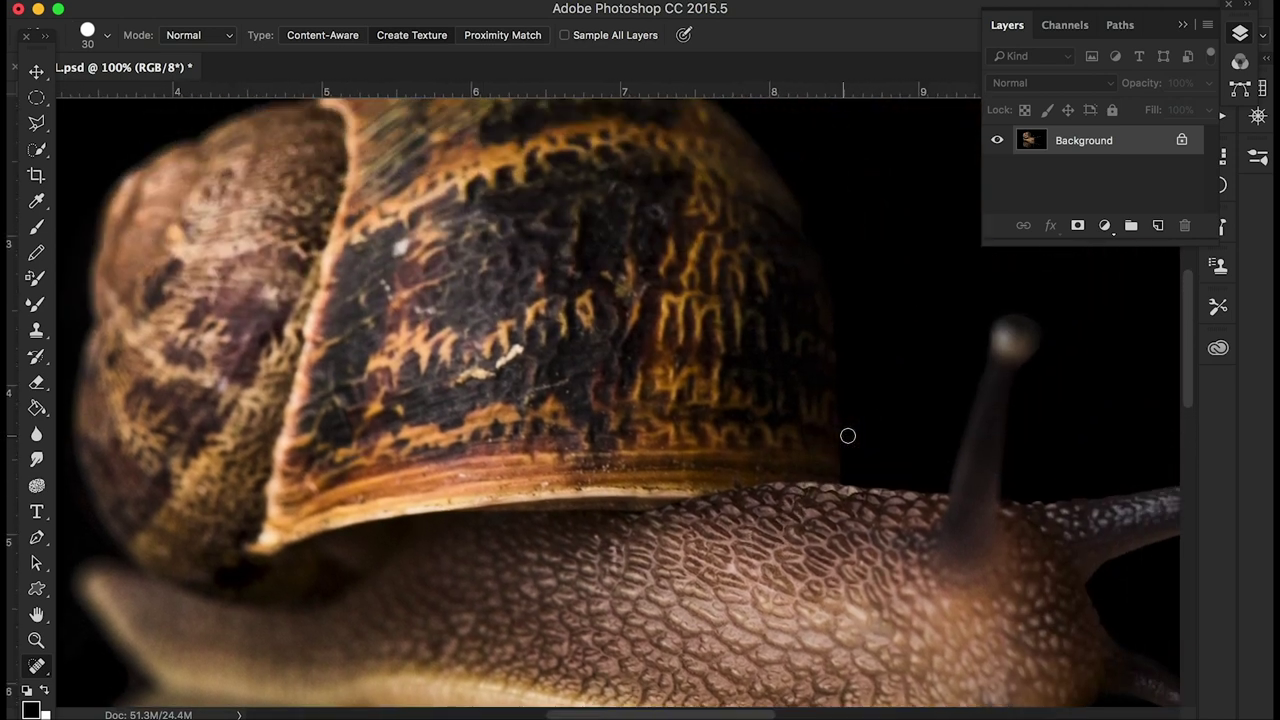
key("super+minus")
key("super+minus")
key("super+minus")
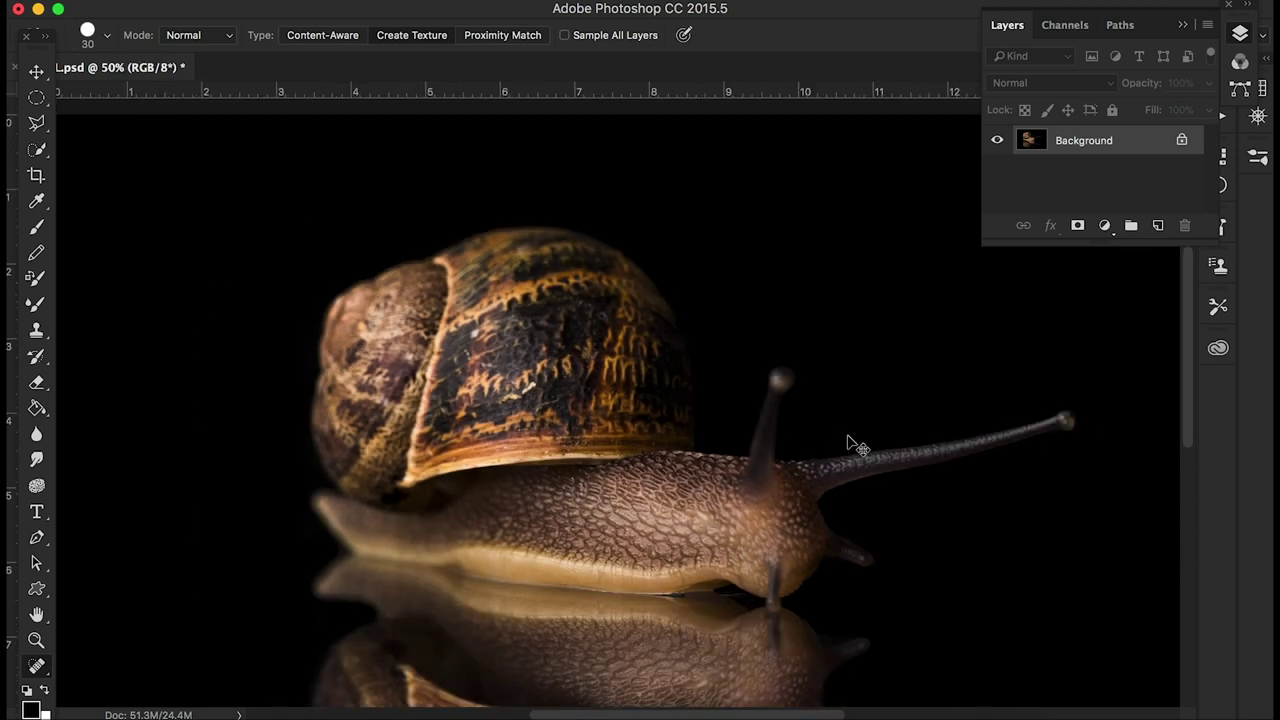
key("w")
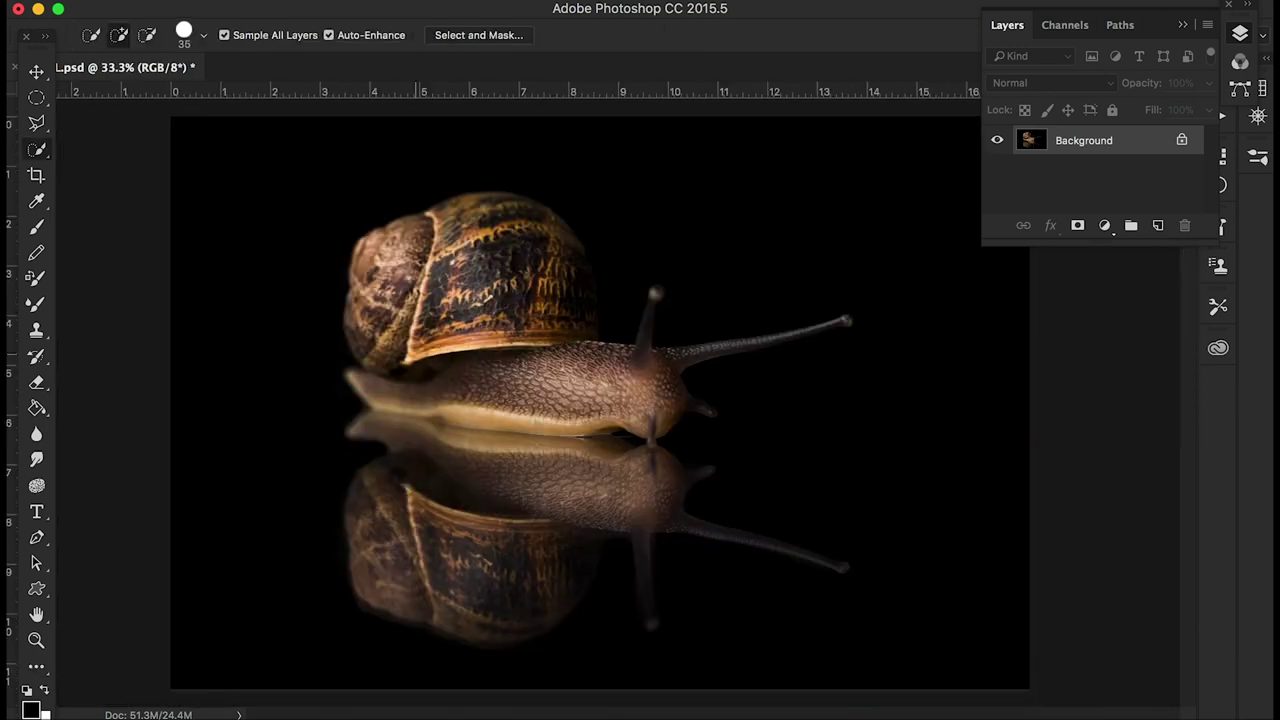
left_click(495, 1)
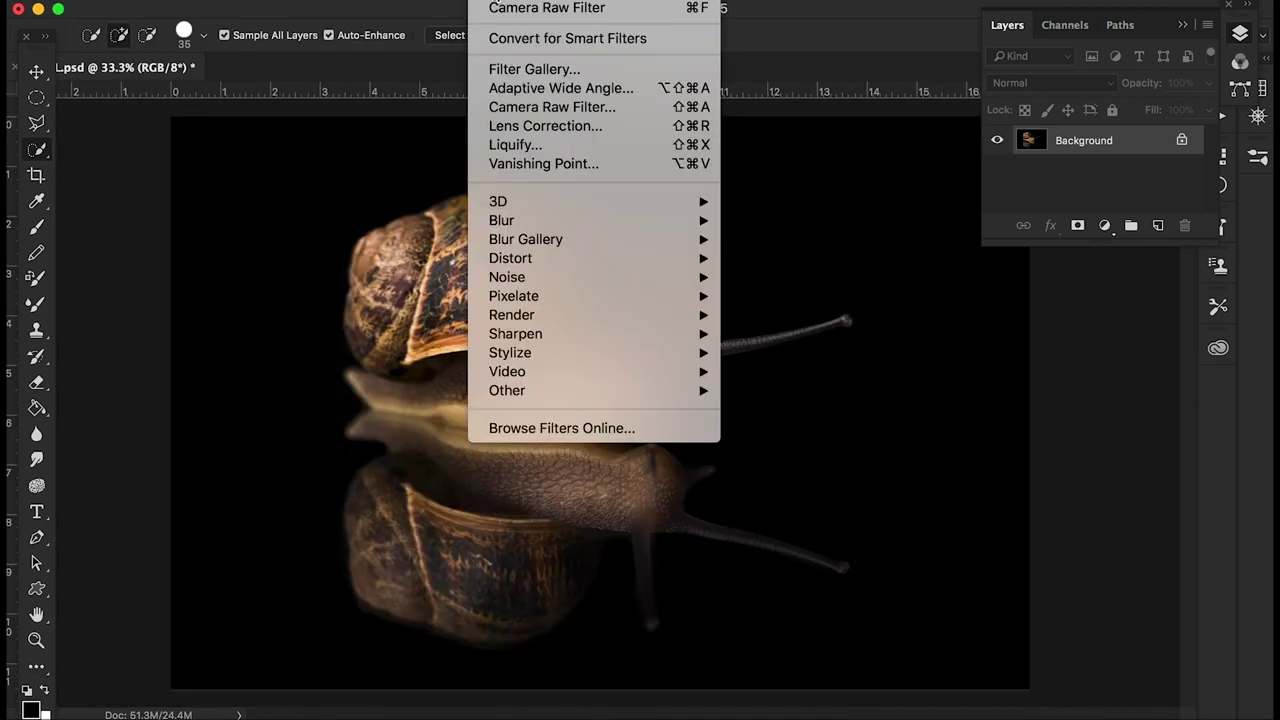
Step: Apply Camera Raw with Exposure +0.50, Contrast +31, Highlights -35, Whites -32, Clarity +12, Temperature -5
left_click(511, 110)
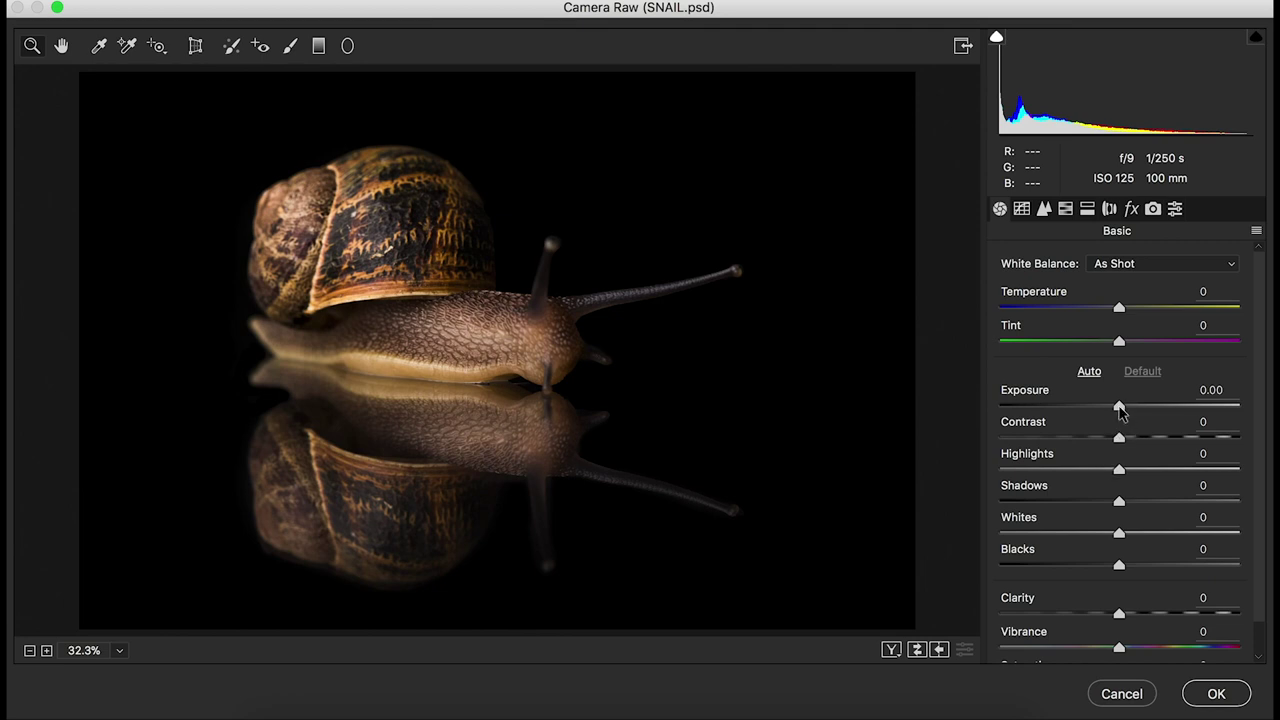
left_click_drag(1120, 411, 1088, 481)
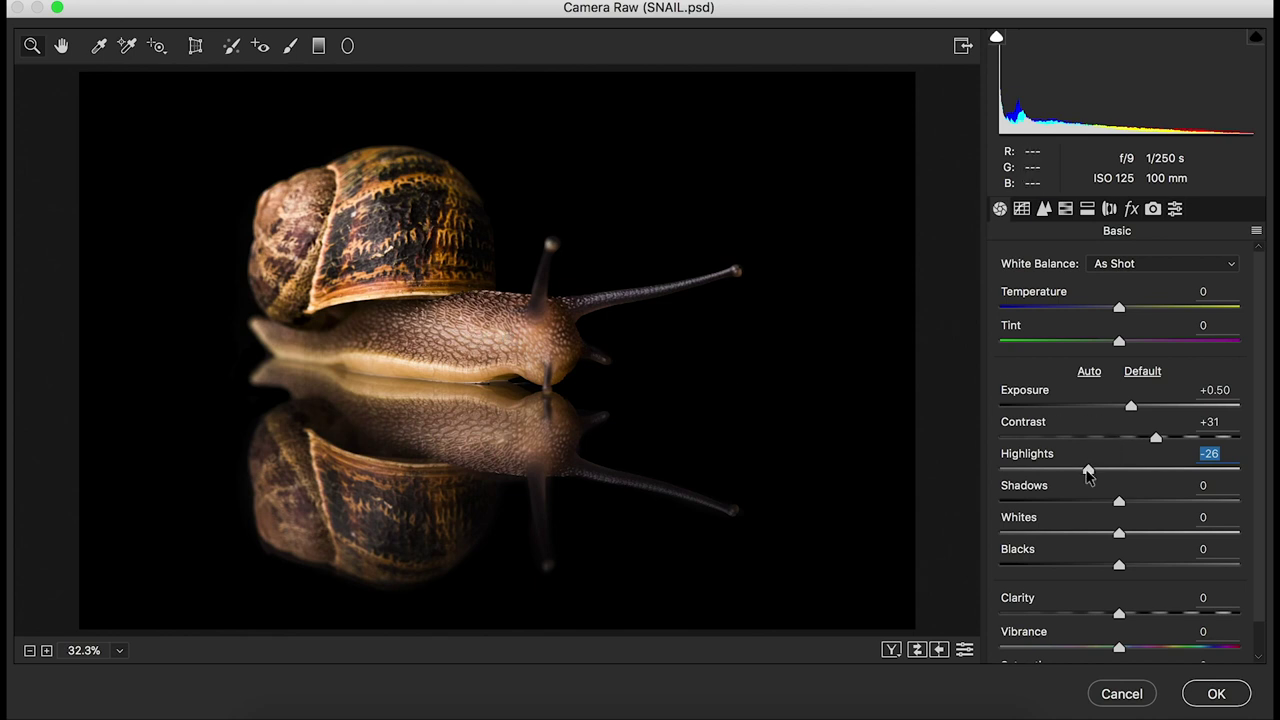
left_click_drag(1088, 476, 1083, 540)
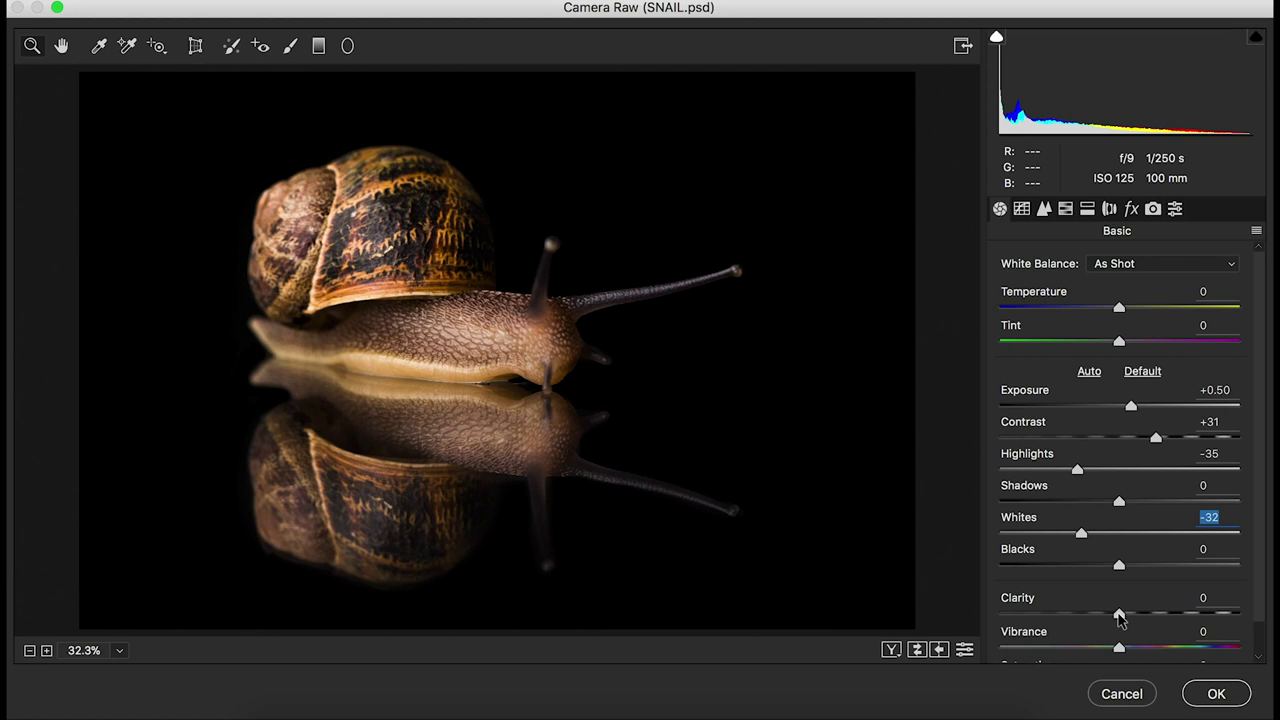
mouse_move(1119, 617)
left_mouse_down()
mouse_move(1147, 617)
mouse_move(1133, 620)
left_mouse_up()
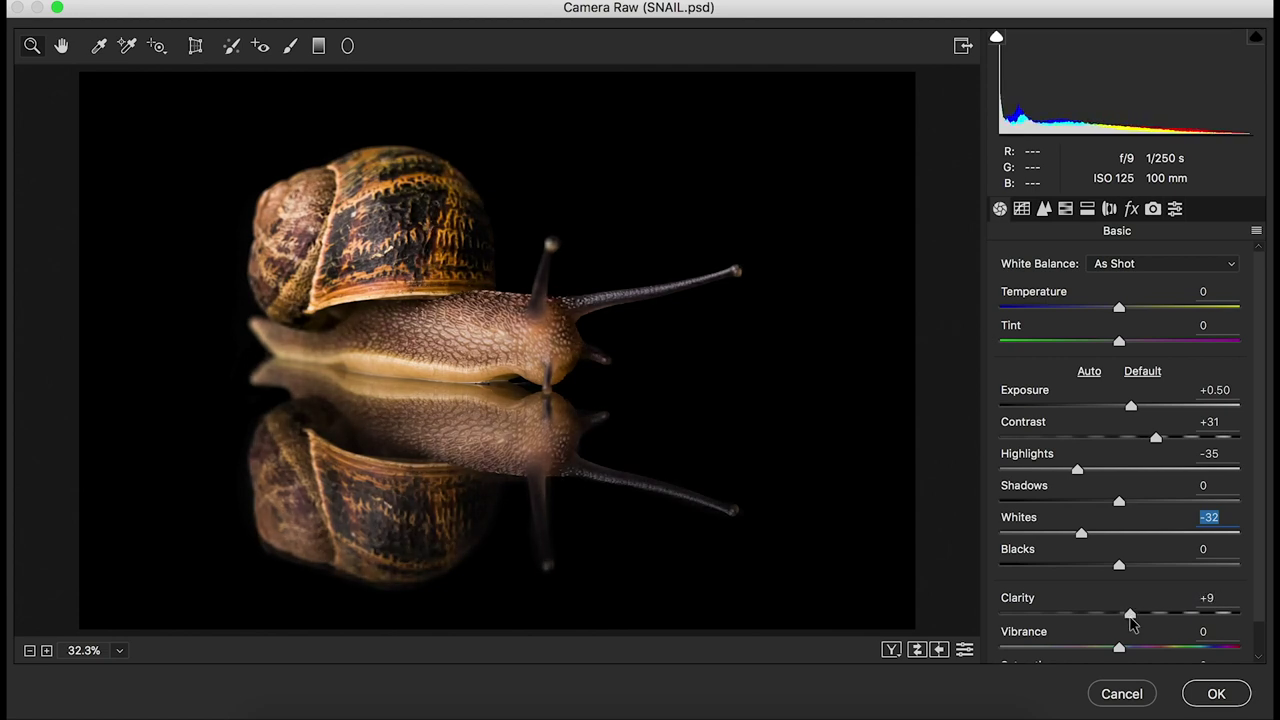
left_click_drag(1131, 623, 1133, 622)
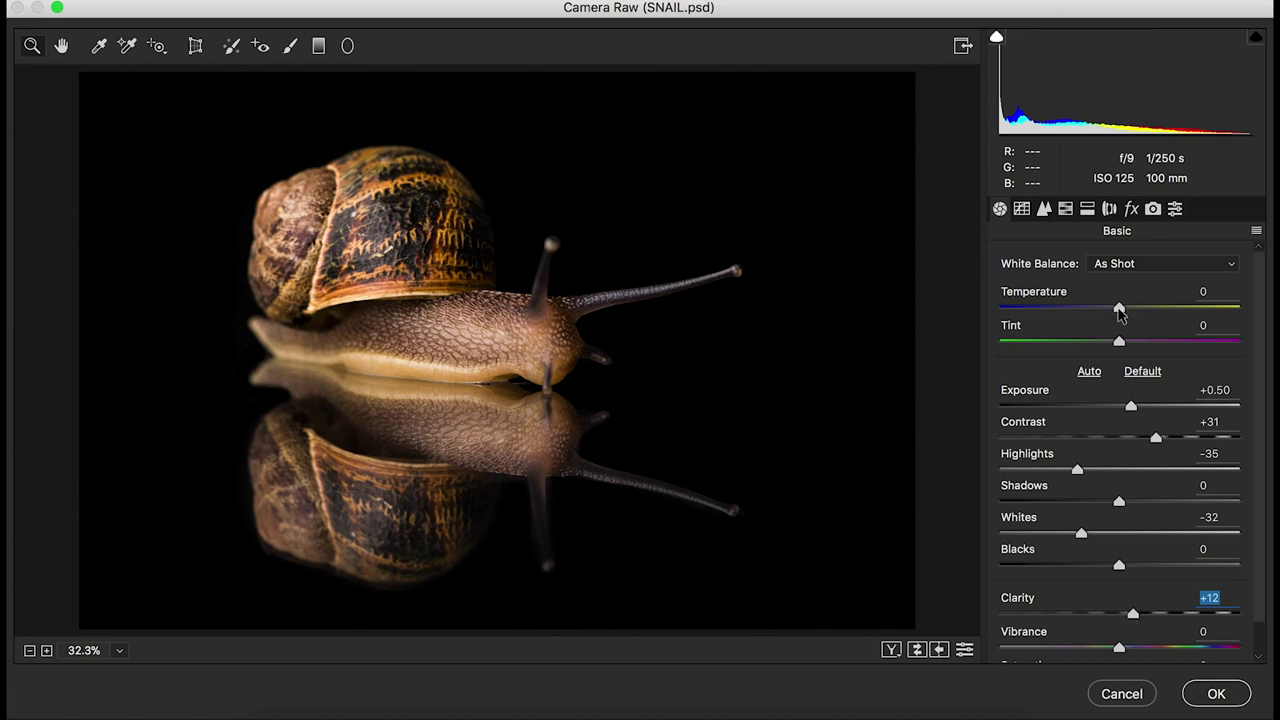
left_click_drag(1120, 310, 1117, 310)
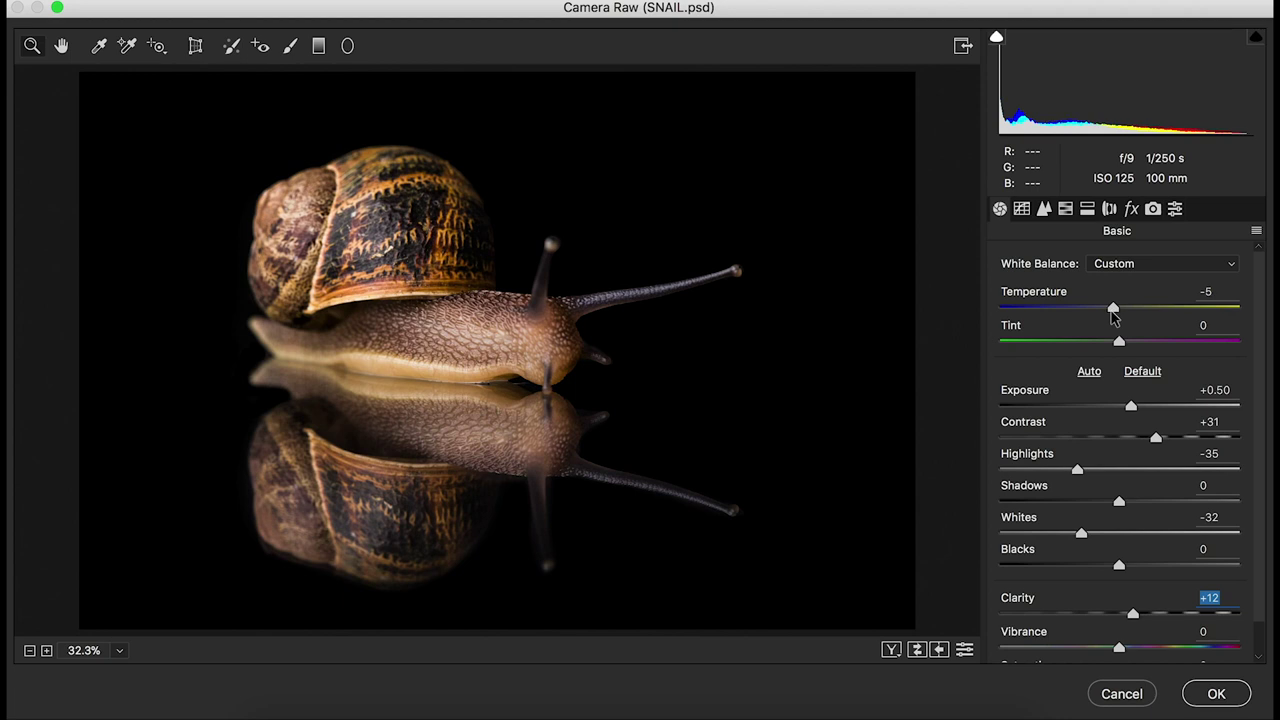
left_click_drag(1113, 310, 1113, 310)
left_click(1210, 694)
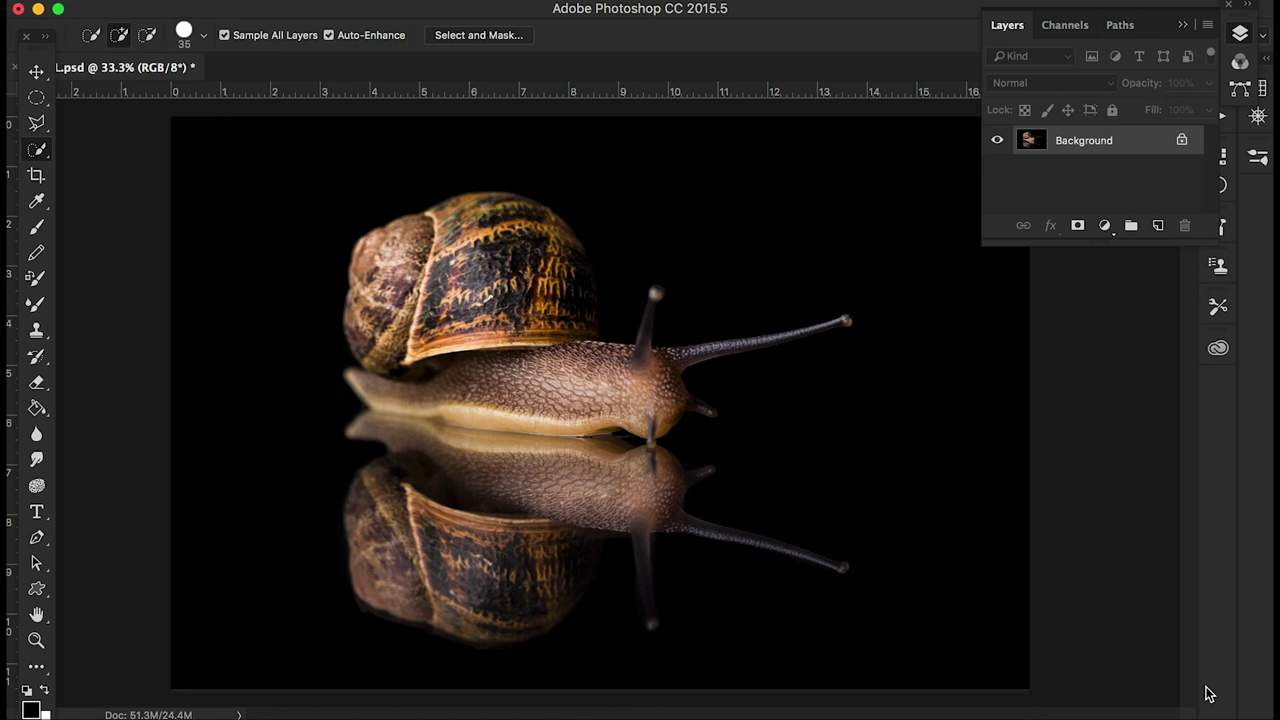
Step: Open Levels with Cmd+L and set the midtone input to 0.94
key("super+l")
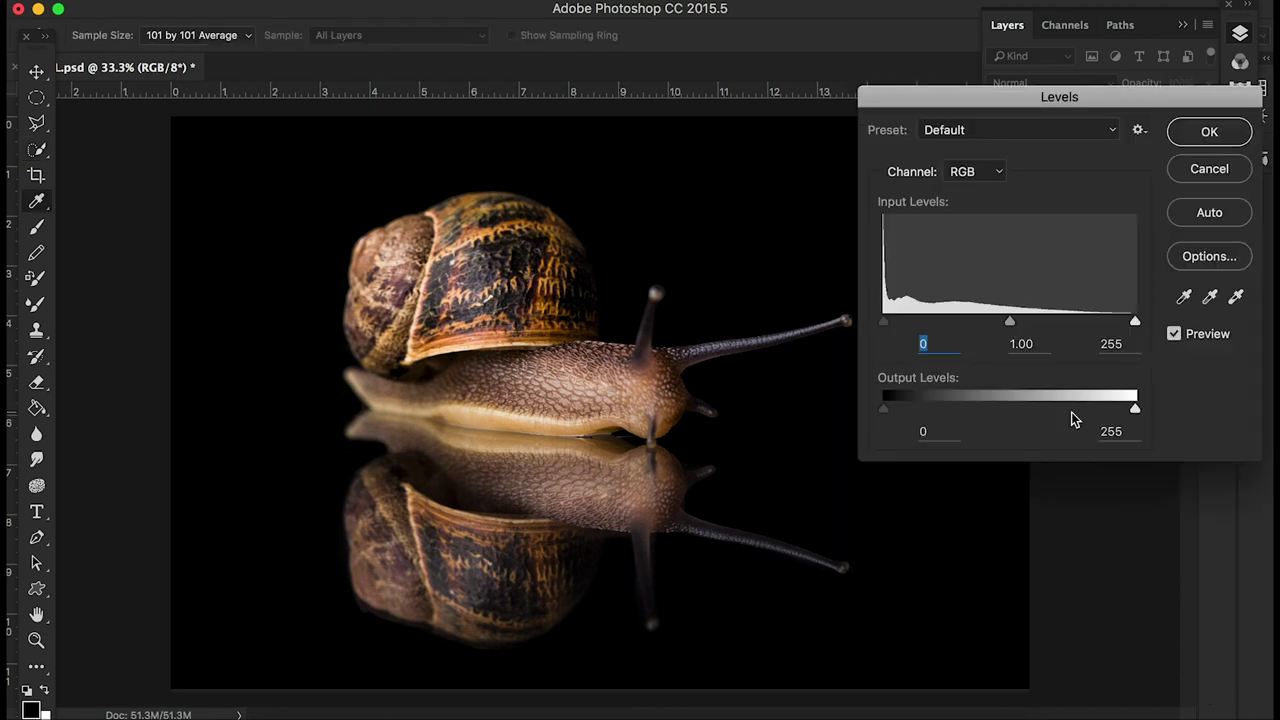
left_click_drag(1013, 328, 1016, 328)
left_click(1016, 328)
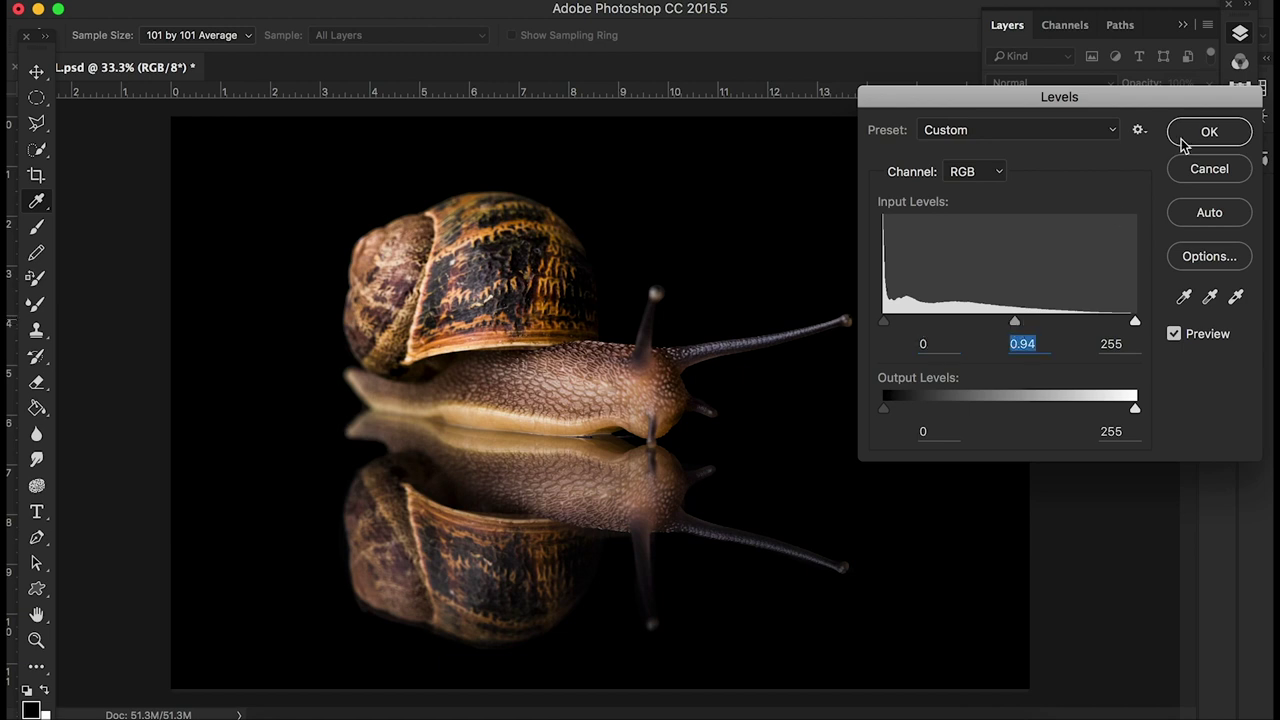
Step: Confirm the Levels change and zoom to 100% on the reflected shell
left_click(1206, 134)
key("w")
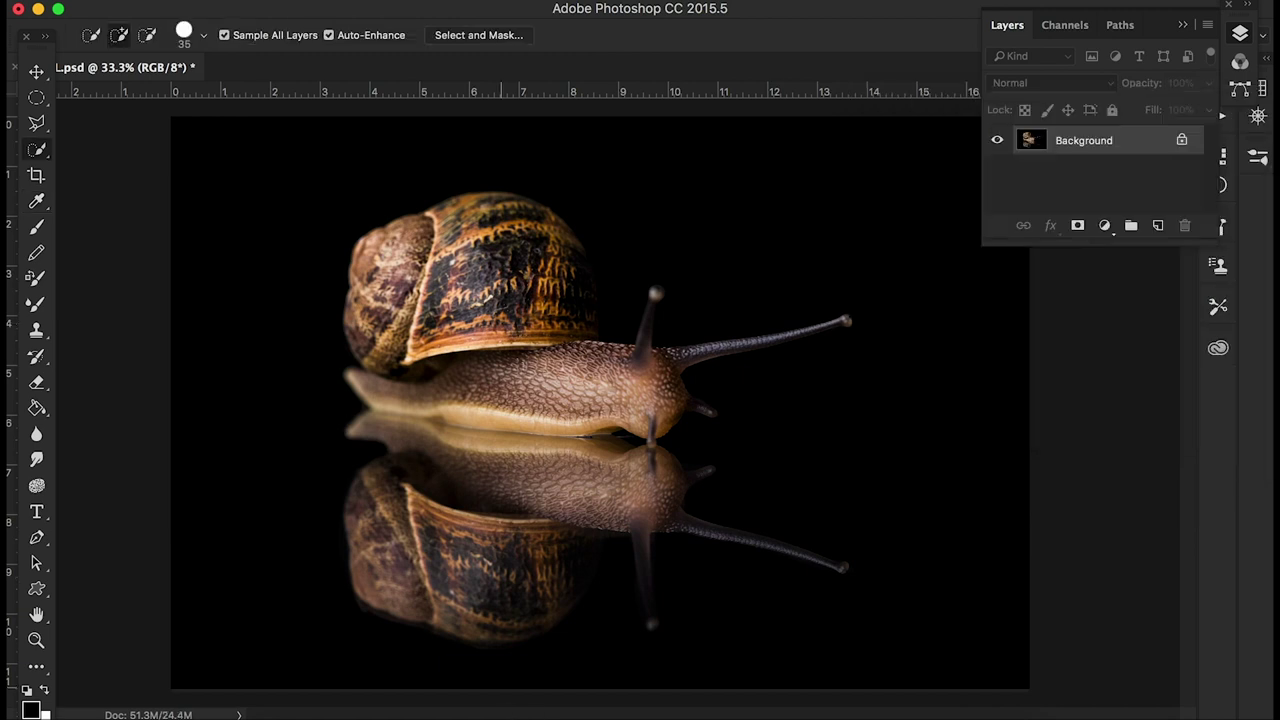
key("super+equal")
key("super+equal")
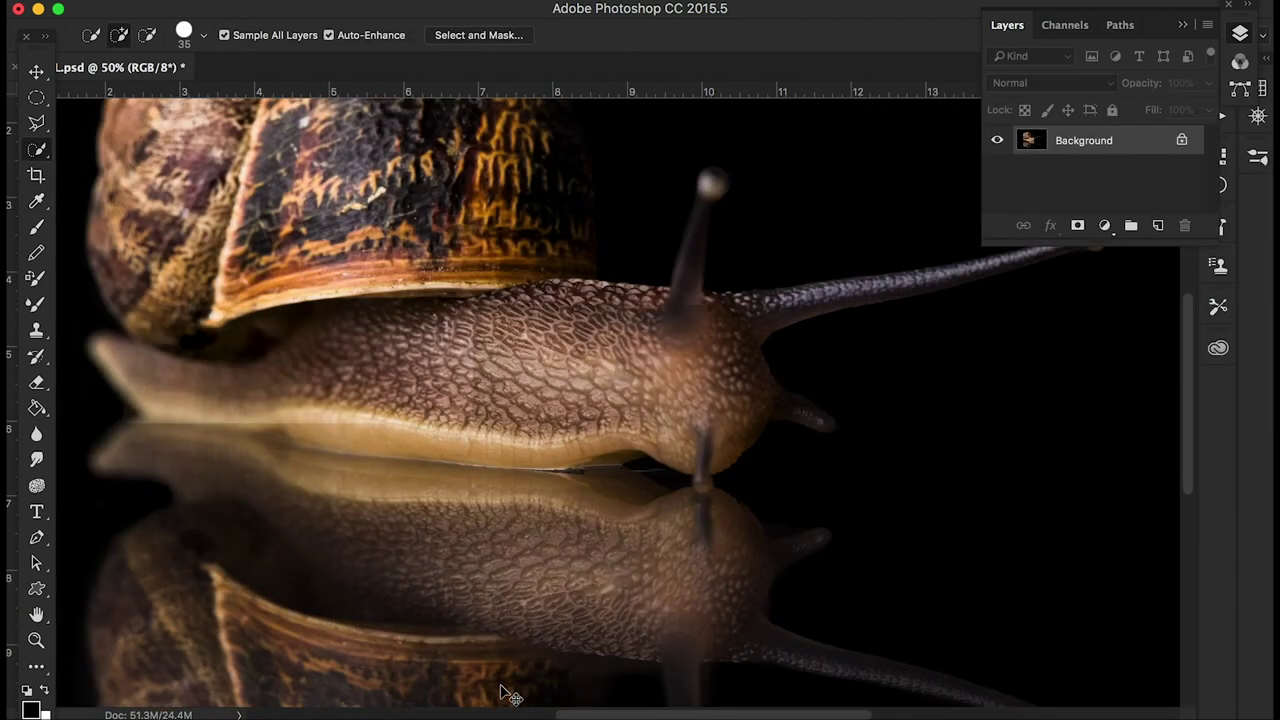
key("super+equal")
scroll(586, 592, "down", 5)
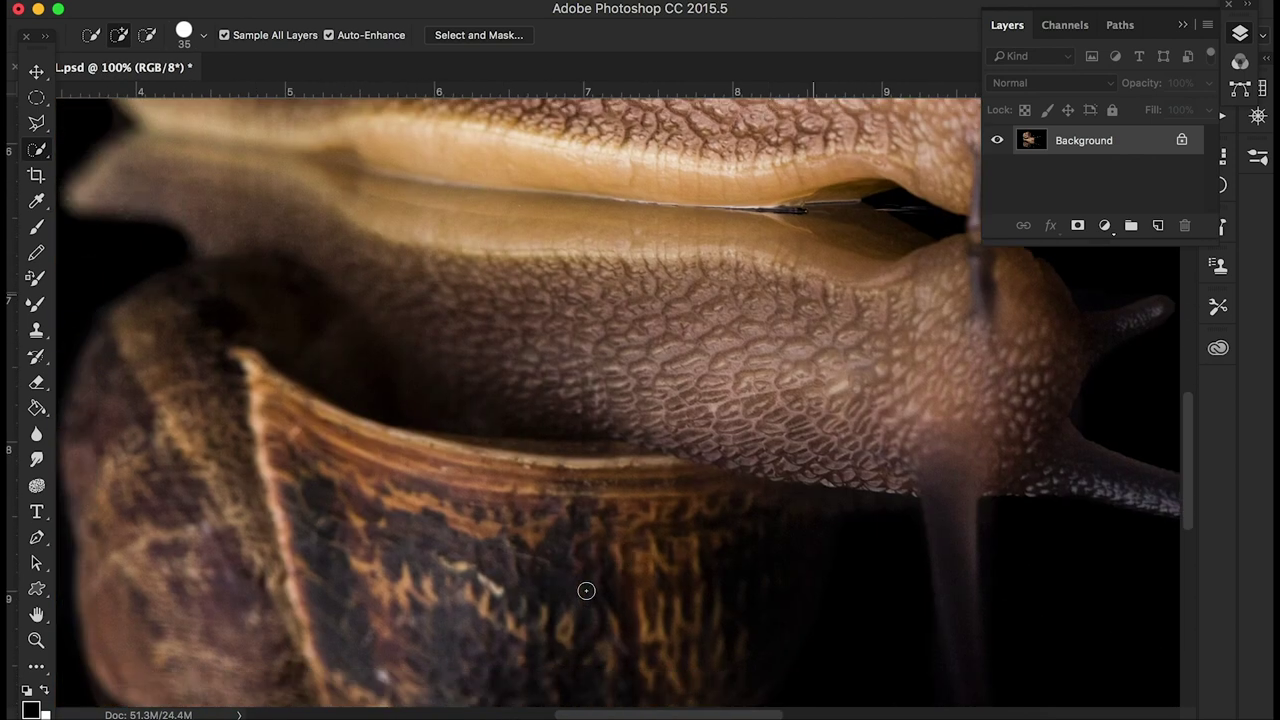
scroll(586, 591, "down", 5)
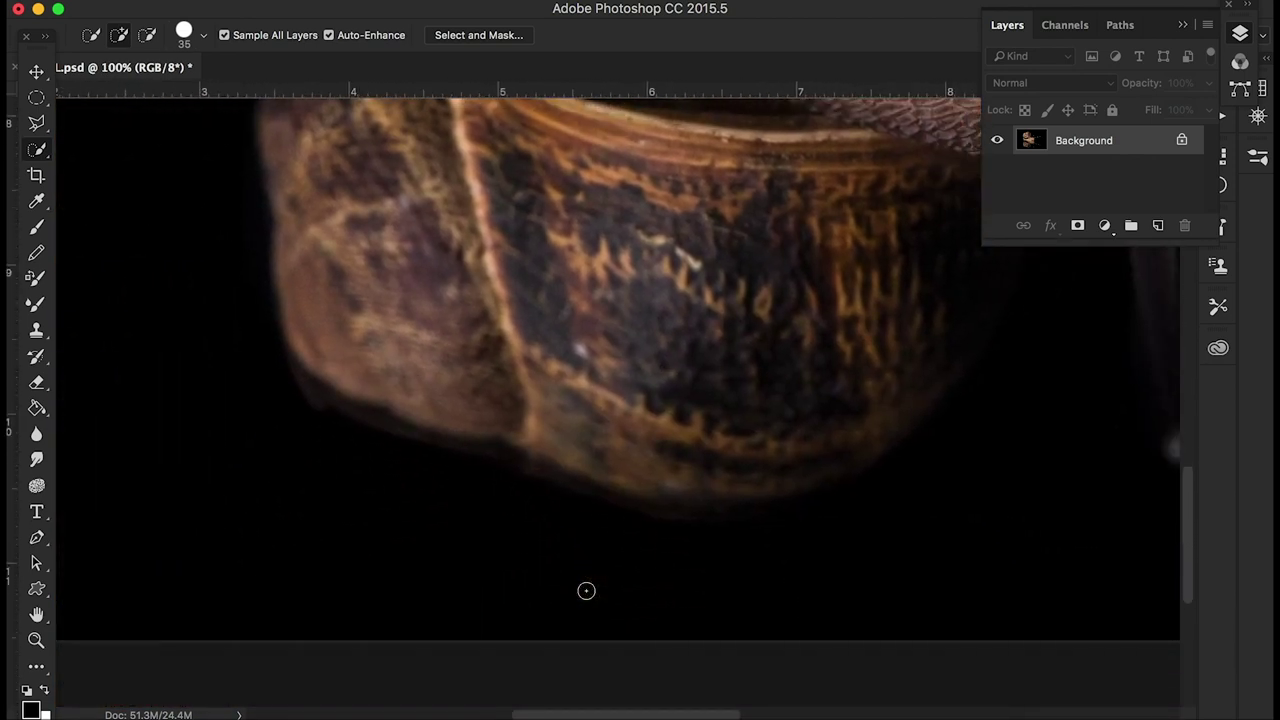
scroll(160, 445, "right", 1)
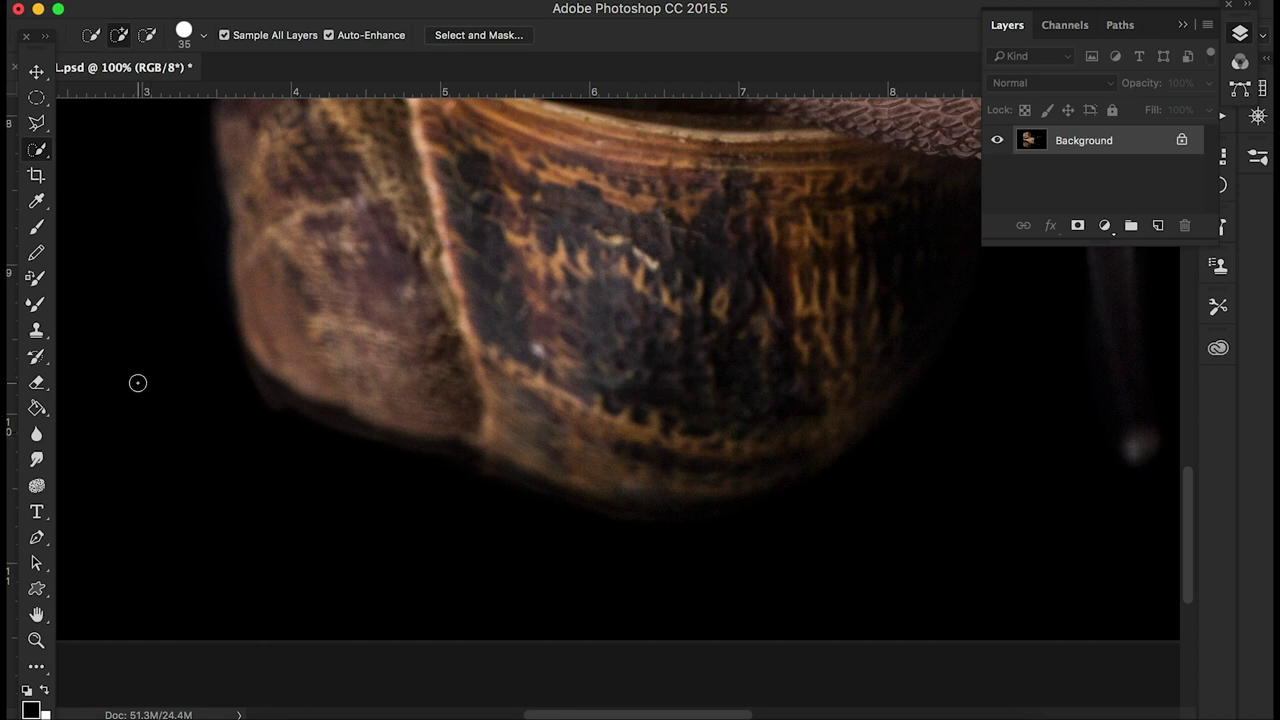
Step: Paint out the ghost edge below the reflected shell with a 100 px Clone Stamp sampling black background
left_click(41, 336)
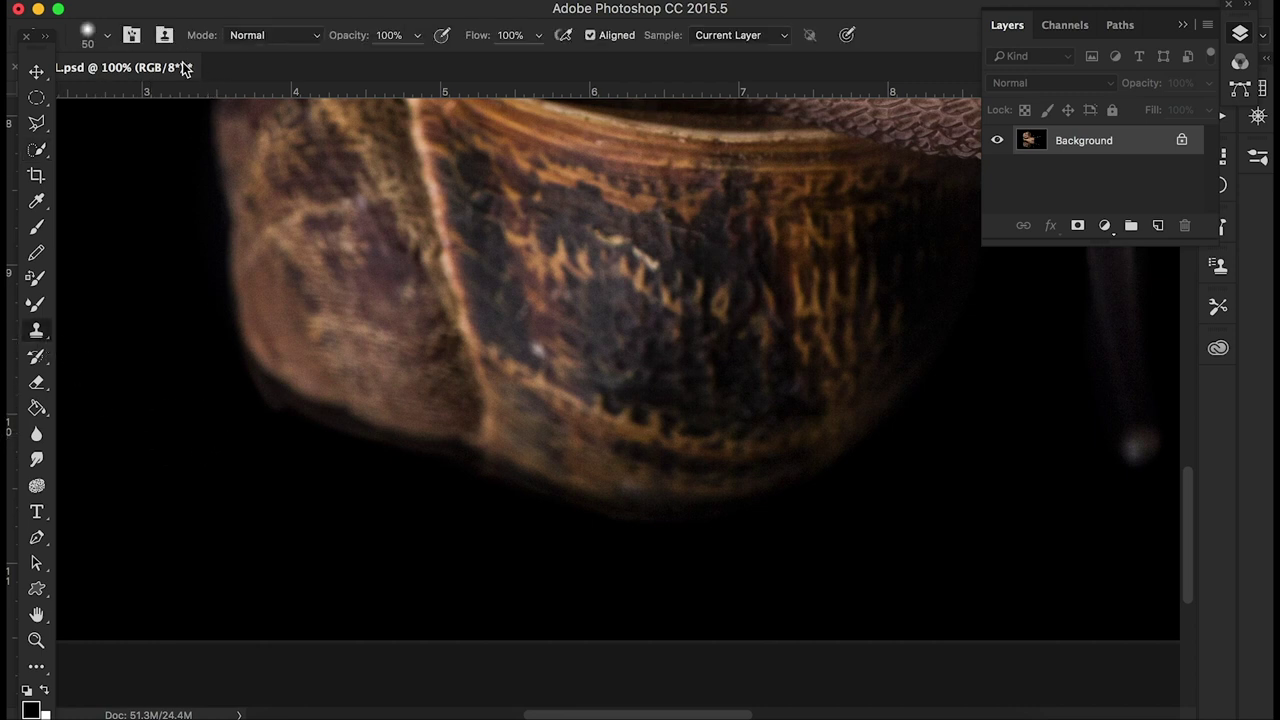
left_click(89, 37)
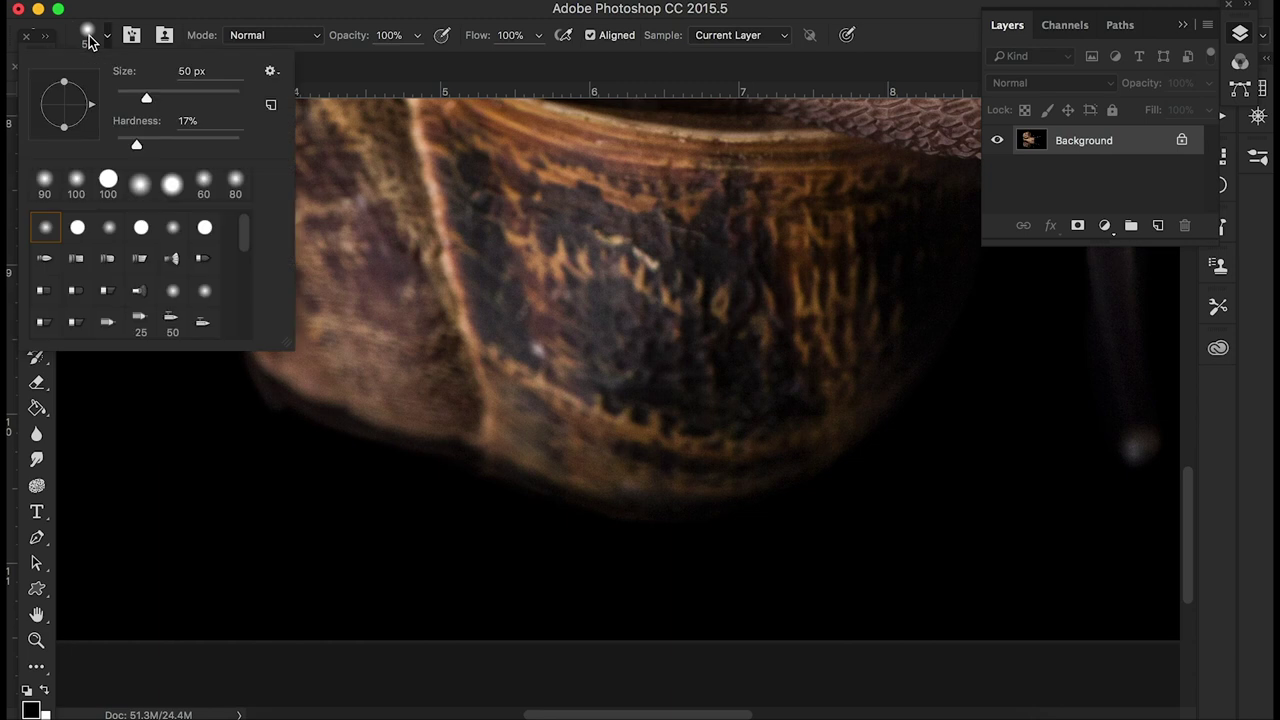
left_click(189, 477)
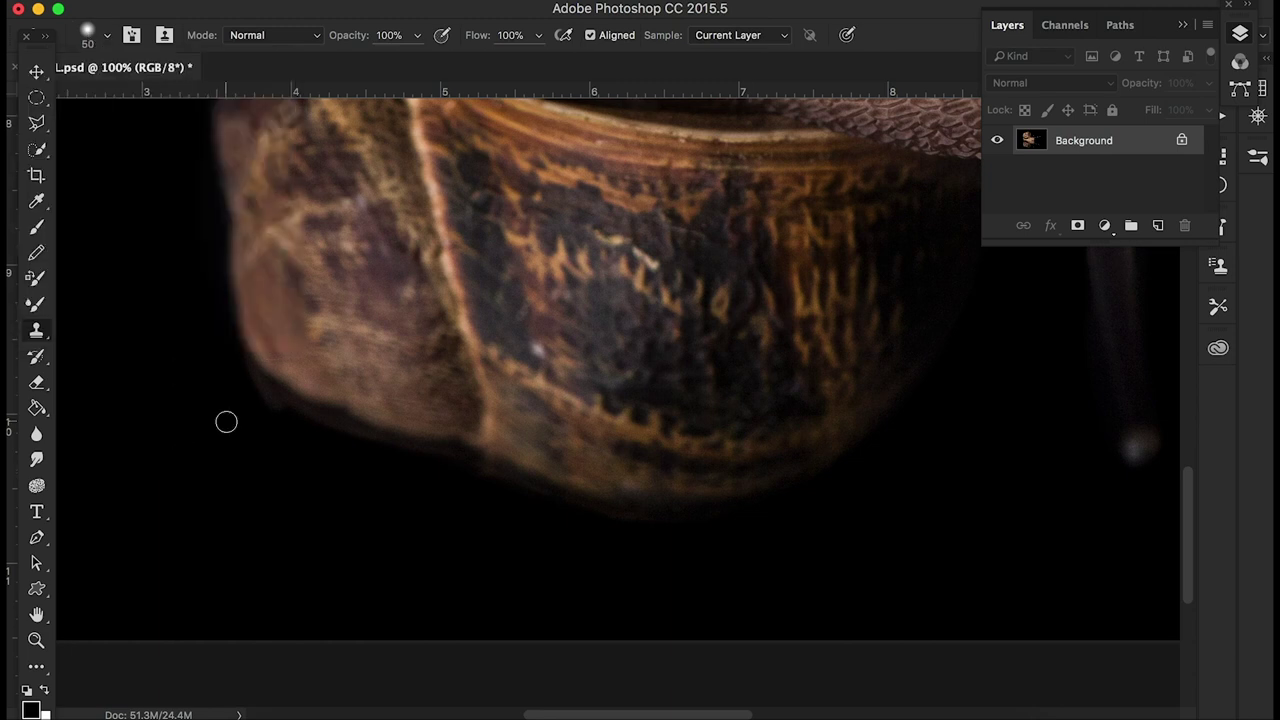
key("bracketright")
key("bracketright")
key("bracketright")
key("bracketright")
key("bracketright")
left_click(126, 489, "alt")
mouse_move(243, 389)
left_mouse_down()
mouse_move(302, 430)
mouse_move(439, 469)
left_mouse_up()
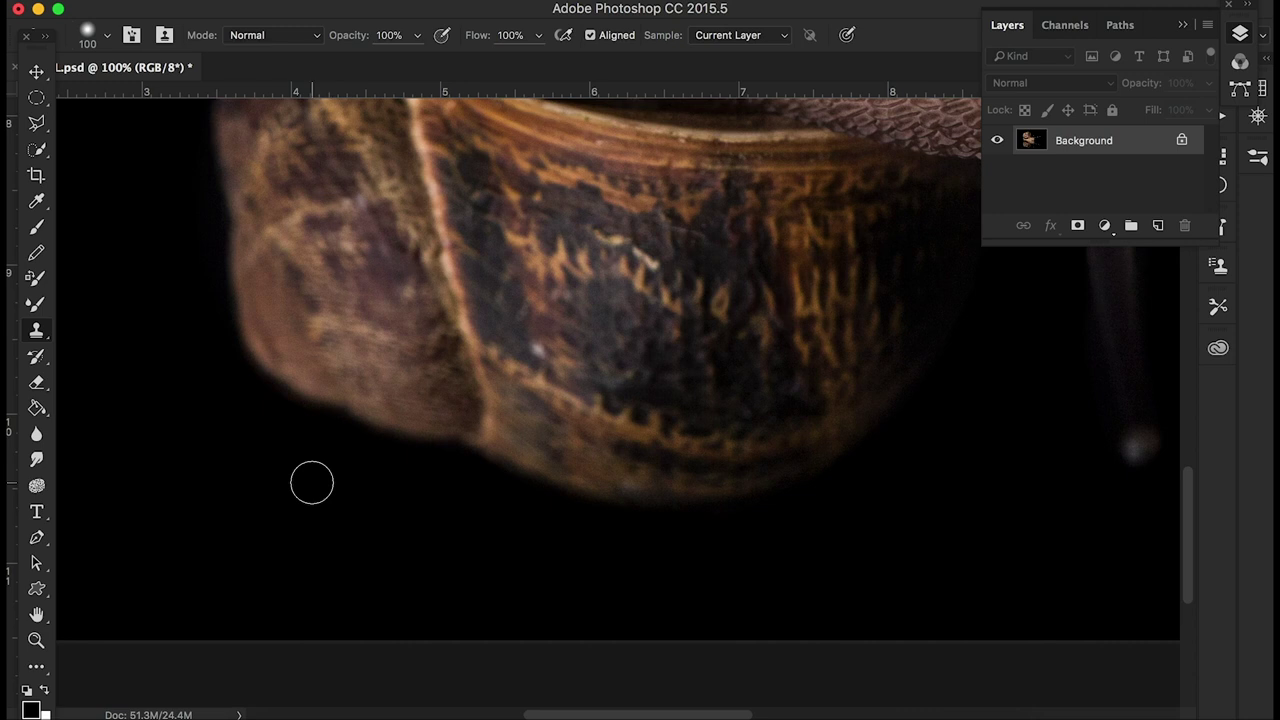
scroll(312, 487, "up", 5)
scroll(312, 487, "left", 3)
key("super+minus")
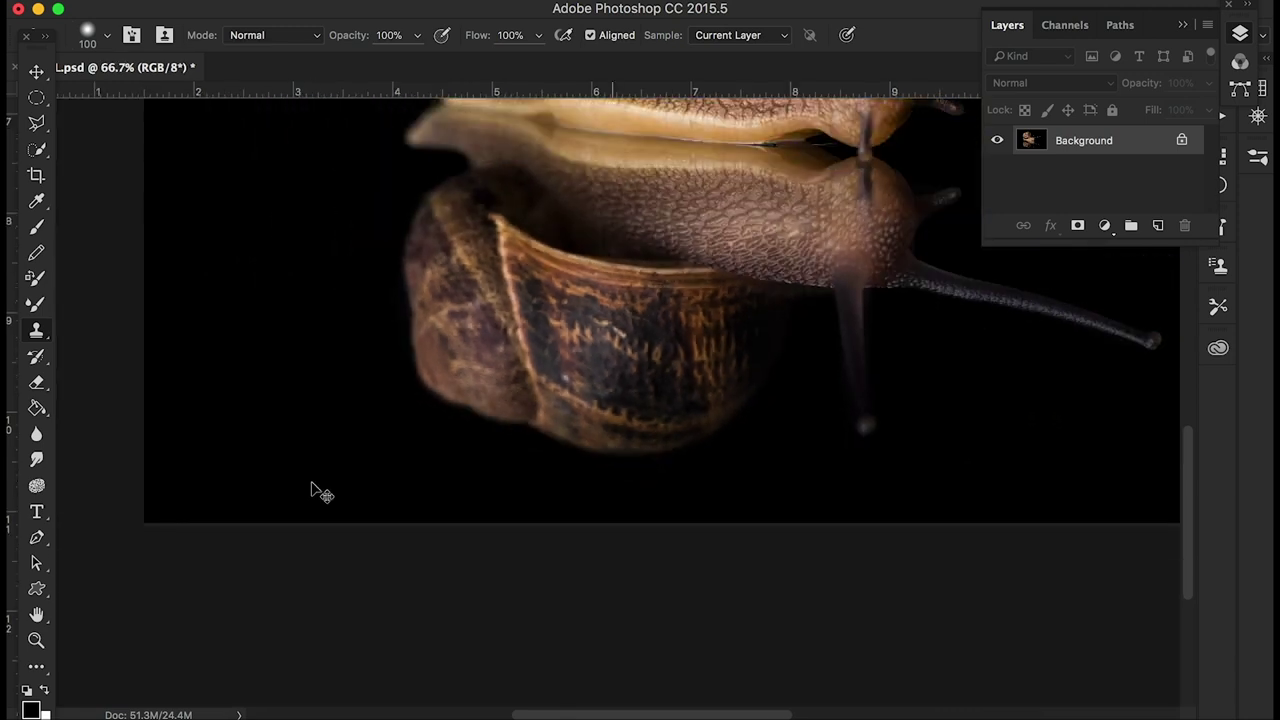
key("super+minus")
key("super+minus")
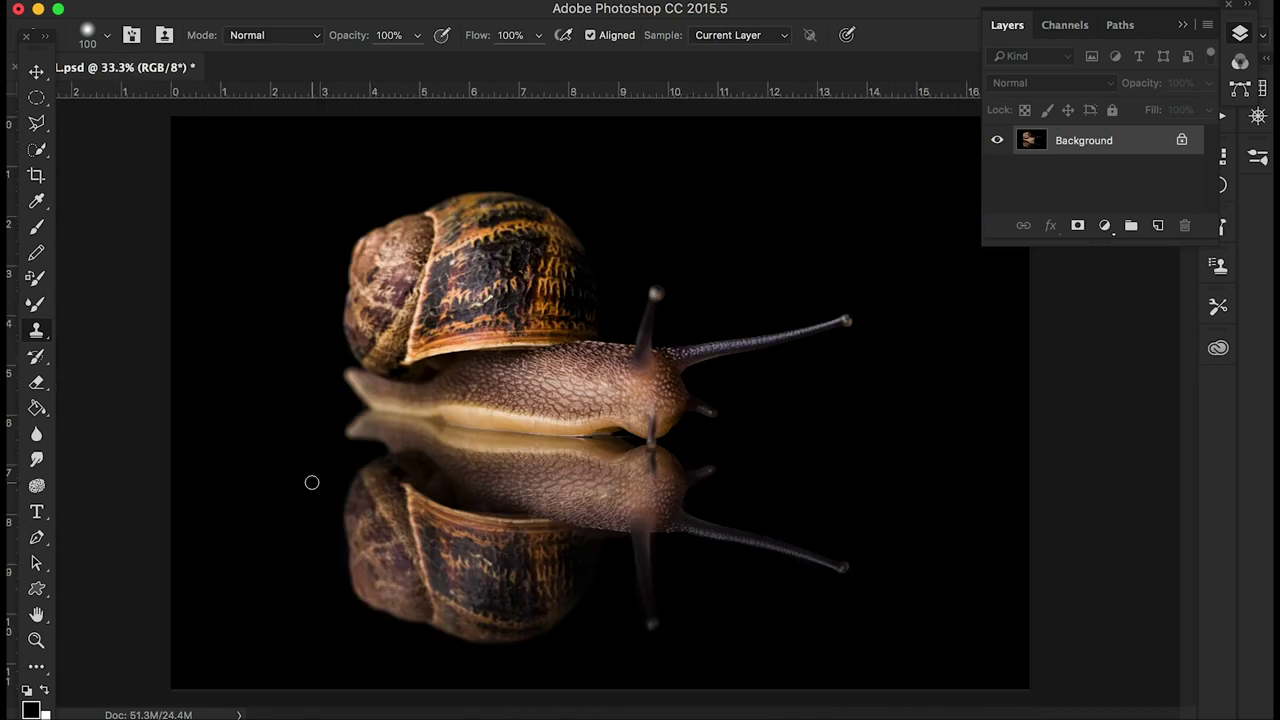